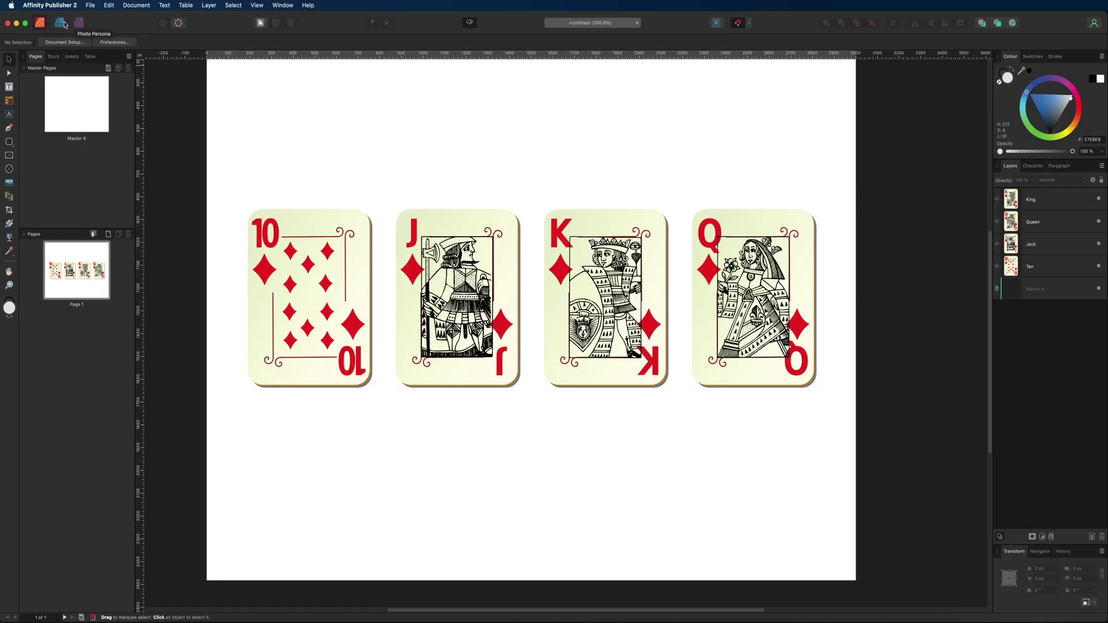
- View the document in the Designer and Photo personas and return to the Publisher persona
{"action": "left_click", "coordinate": [56, 25]}
{"action": "left_click", "coordinate": [78, 23]}
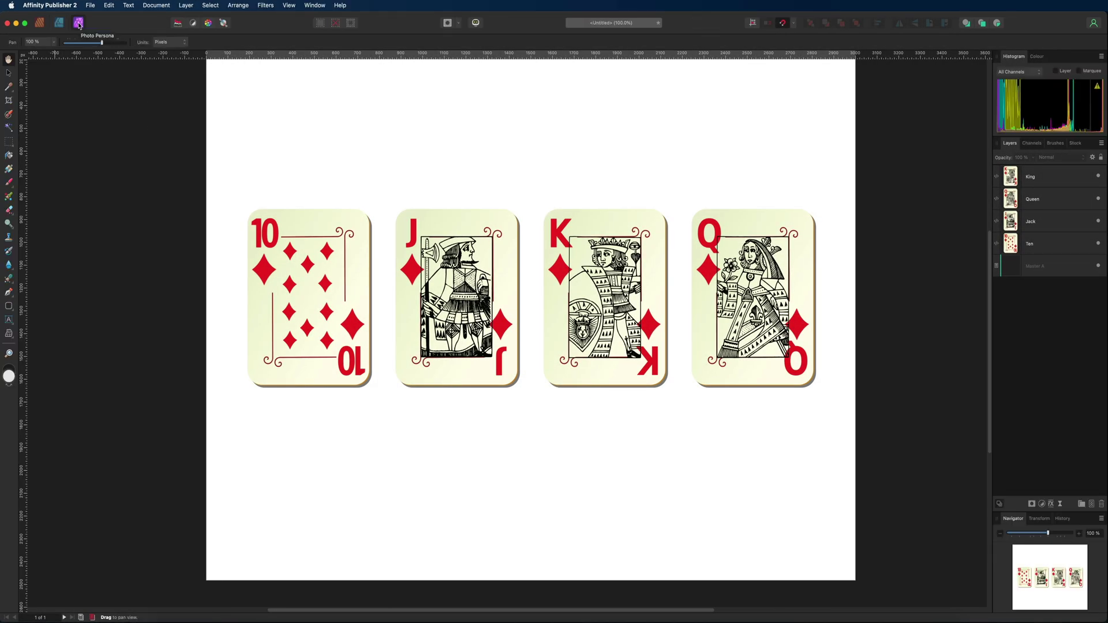
{"action": "left_click", "coordinate": [40, 23]}
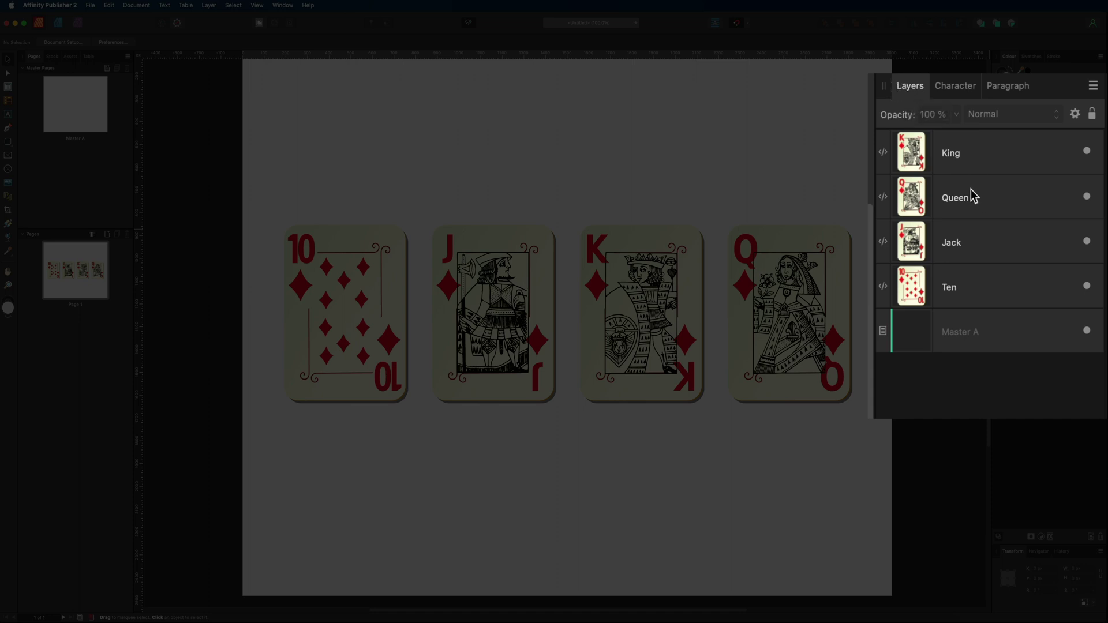
- Select the King, Queen, Jack and Ten layers in turn to examine which card on the page each one holds
{"action": "left_click", "coordinate": [976, 155]}
{"action": "left_click", "coordinate": [971, 189]}
{"action": "left_click", "coordinate": [970, 254]}
{"action": "left_click", "coordinate": [968, 286]}
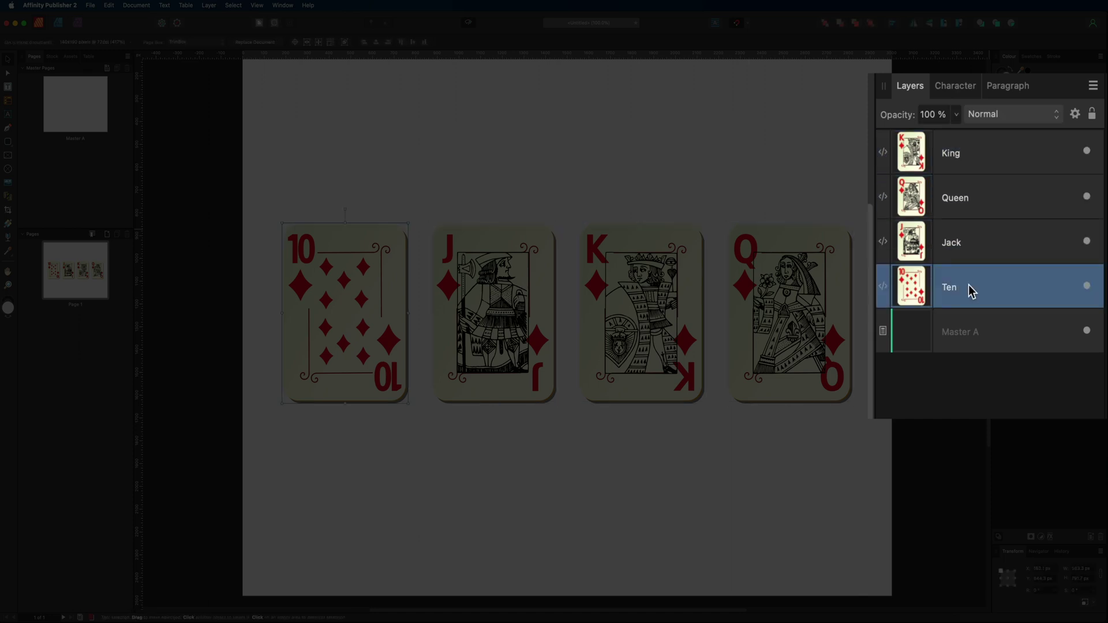
{"action": "left_click", "coordinate": [955, 162]}
{"action": "left_click", "coordinate": [961, 186]}
{"action": "left_click", "coordinate": [973, 241]}
{"action": "left_click", "coordinate": [962, 290]}
{"action": "left_click", "coordinate": [979, 153]}
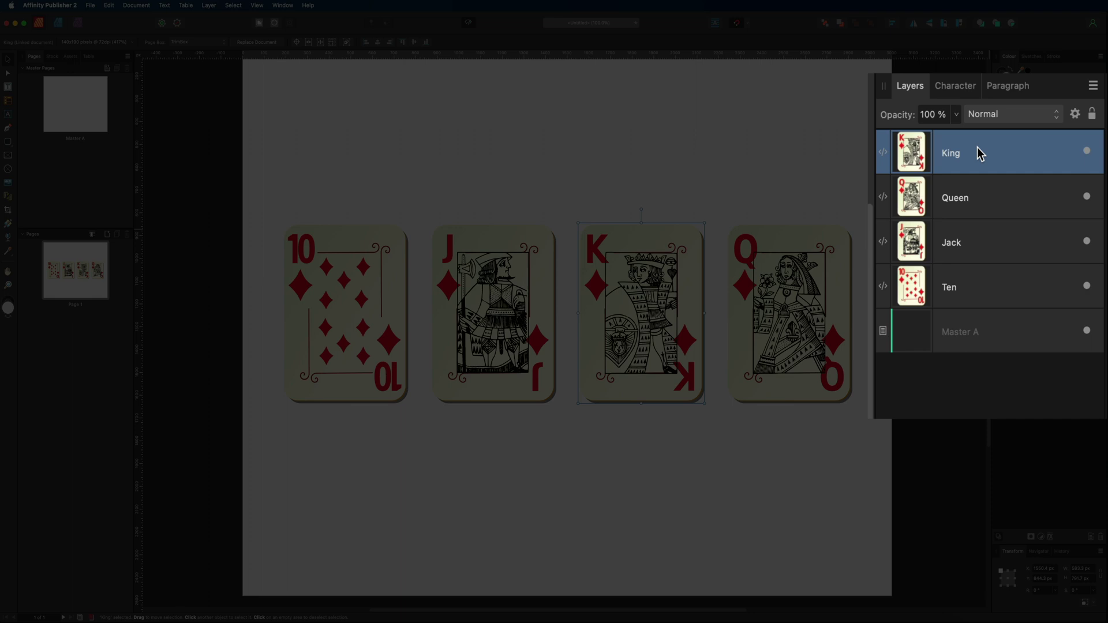
{"action": "left_click", "coordinate": [966, 286]}
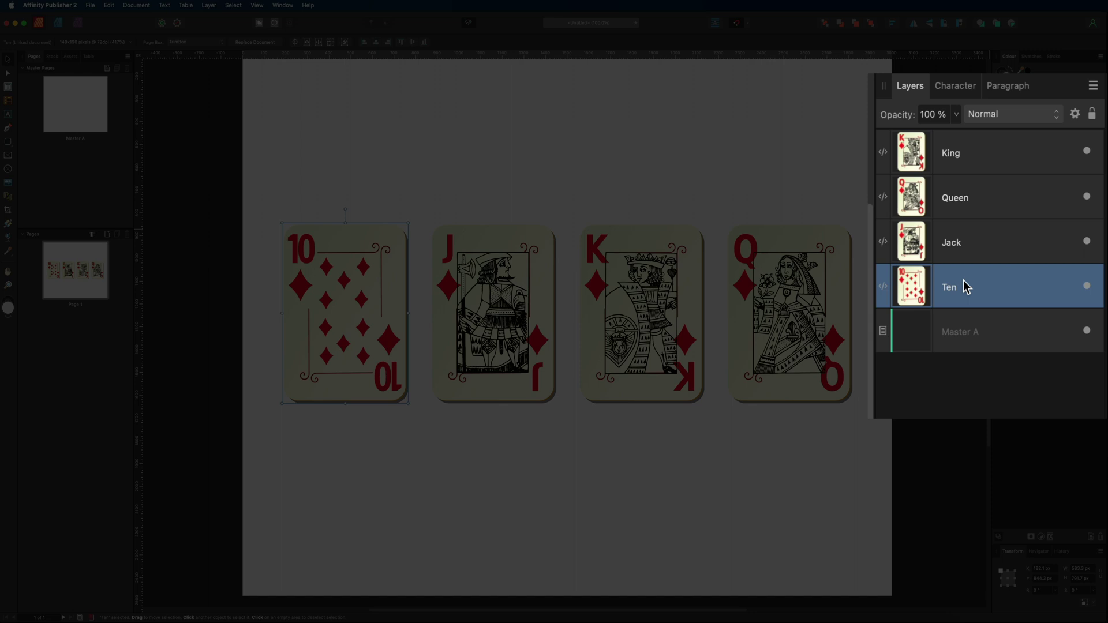
{"action": "left_click", "coordinate": [963, 151]}
{"action": "left_click", "coordinate": [963, 190]}
{"action": "left_click", "coordinate": [967, 245]}
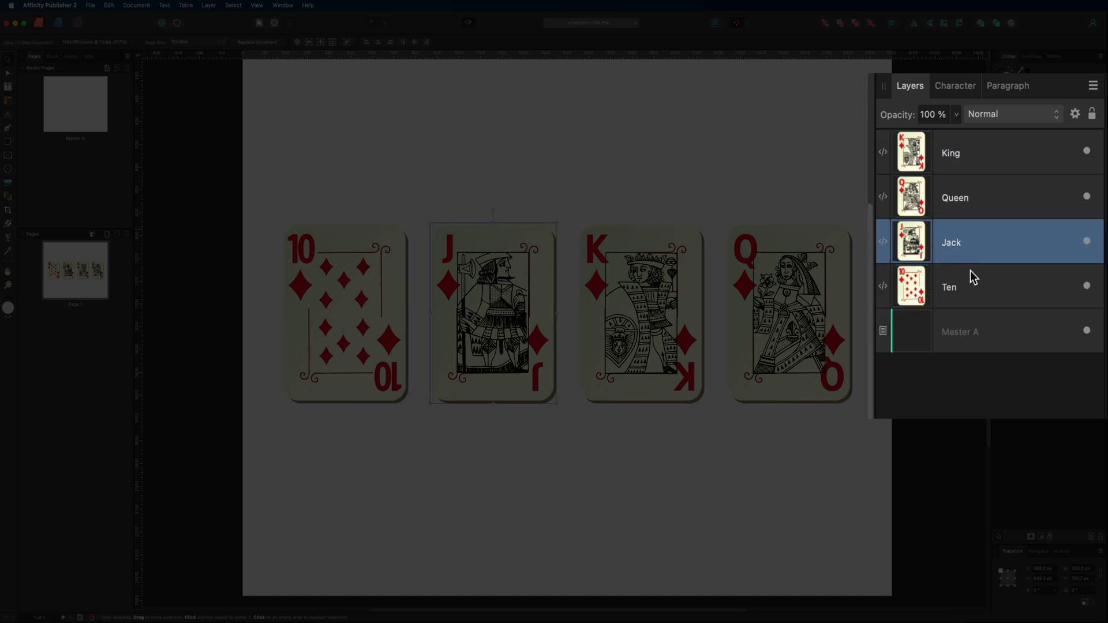
{"action": "left_click", "coordinate": [972, 274]}
{"action": "left_click", "coordinate": [932, 152]}
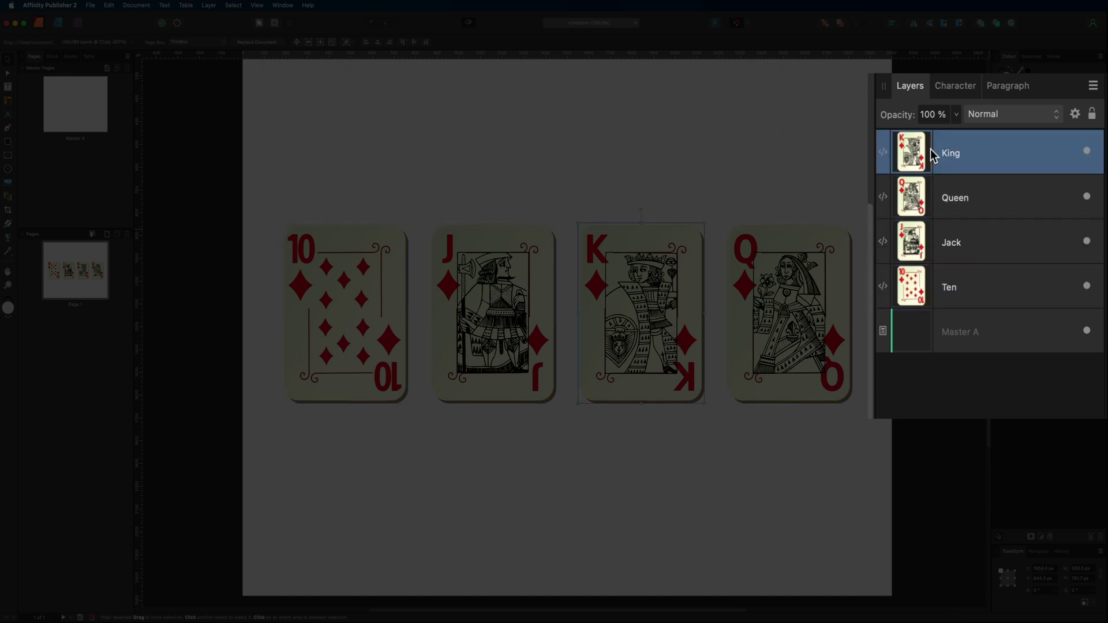
{"action": "left_click", "coordinate": [954, 284]}
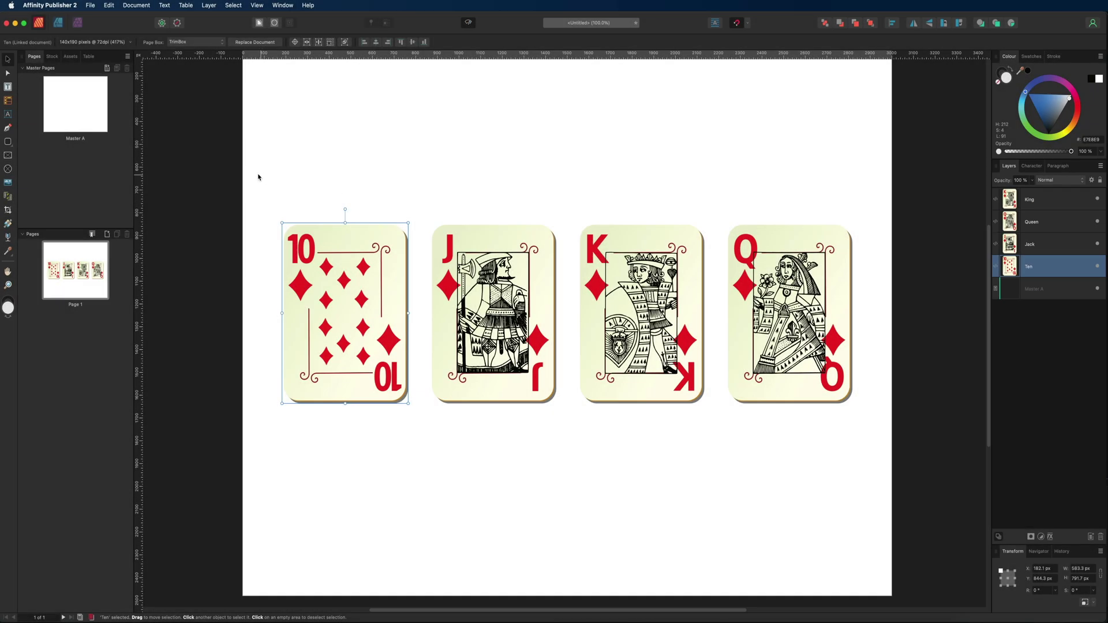
- Select all four cards, align their horizontal centres so they stack on one another, and clear the selection
{"action": "left_click_drag", "start_coordinate": [258, 175], "coordinate": [858, 463]}
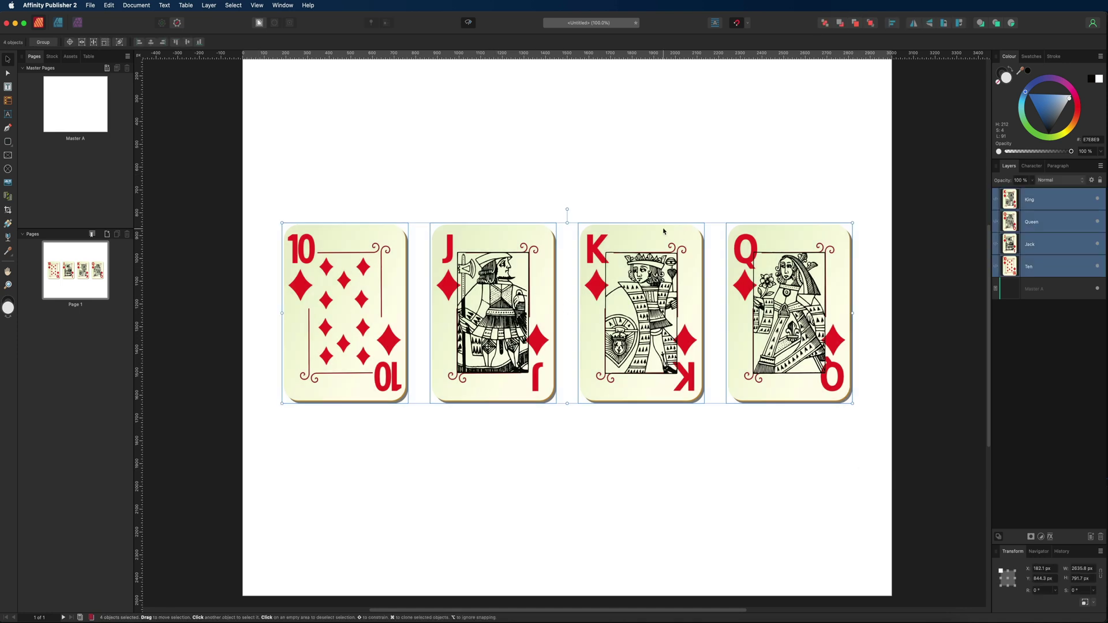
{"action": "left_click", "coordinate": [892, 24]}
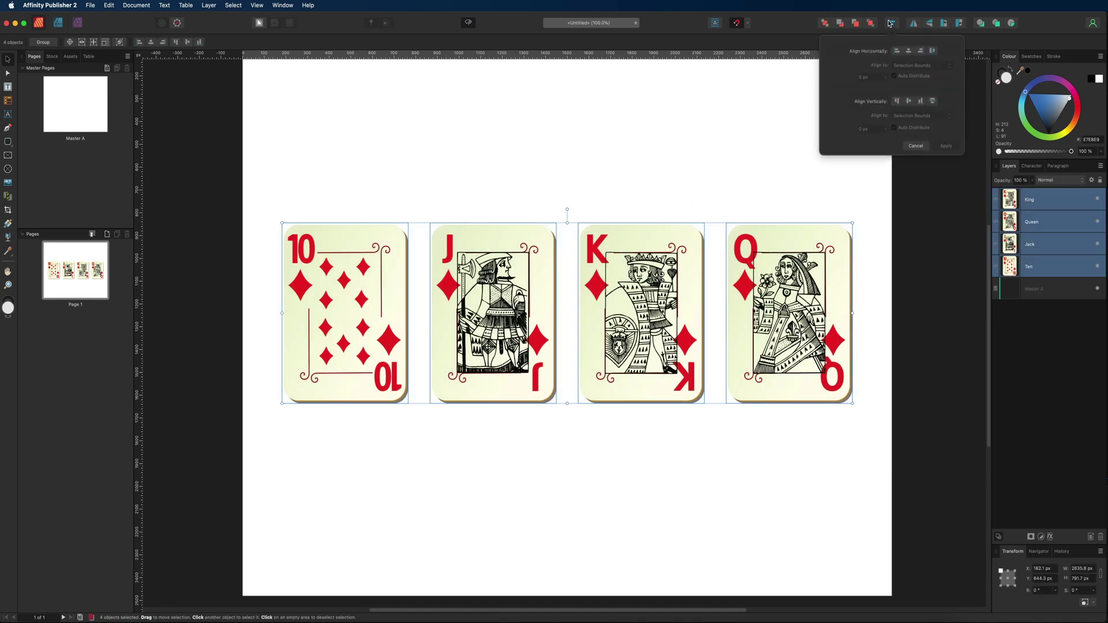
{"action": "left_click", "coordinate": [908, 50]}
{"action": "left_click", "coordinate": [945, 145]}
{"action": "left_click", "coordinate": [765, 146]}
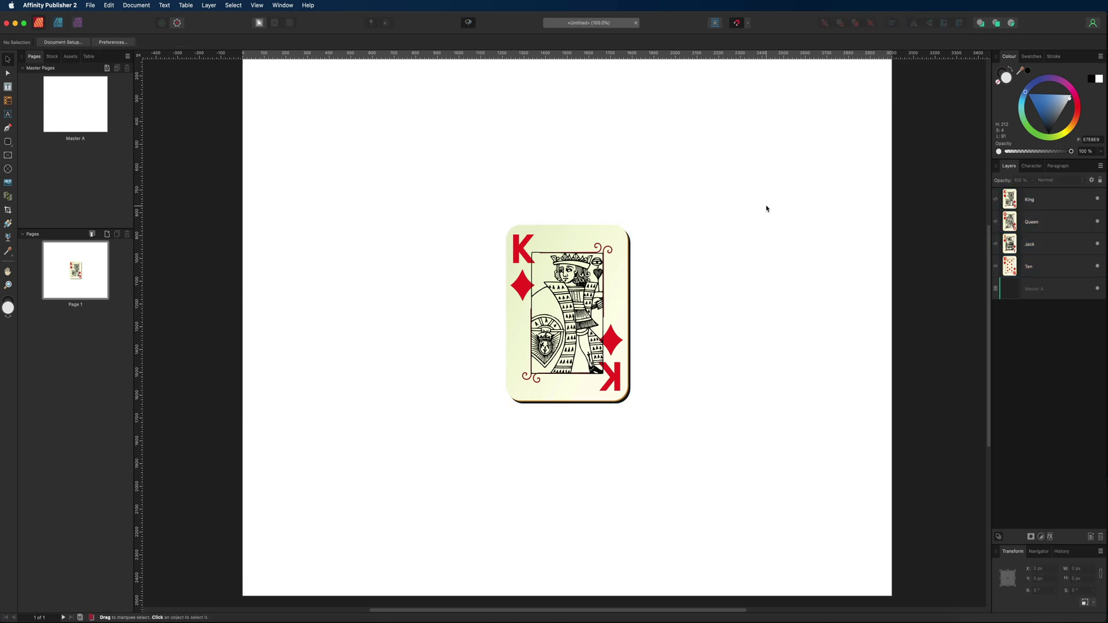
- Hide the King, Queen and Jack layers one after another to expose the Ten card beneath them
{"action": "left_click", "coordinate": [1033, 200]}
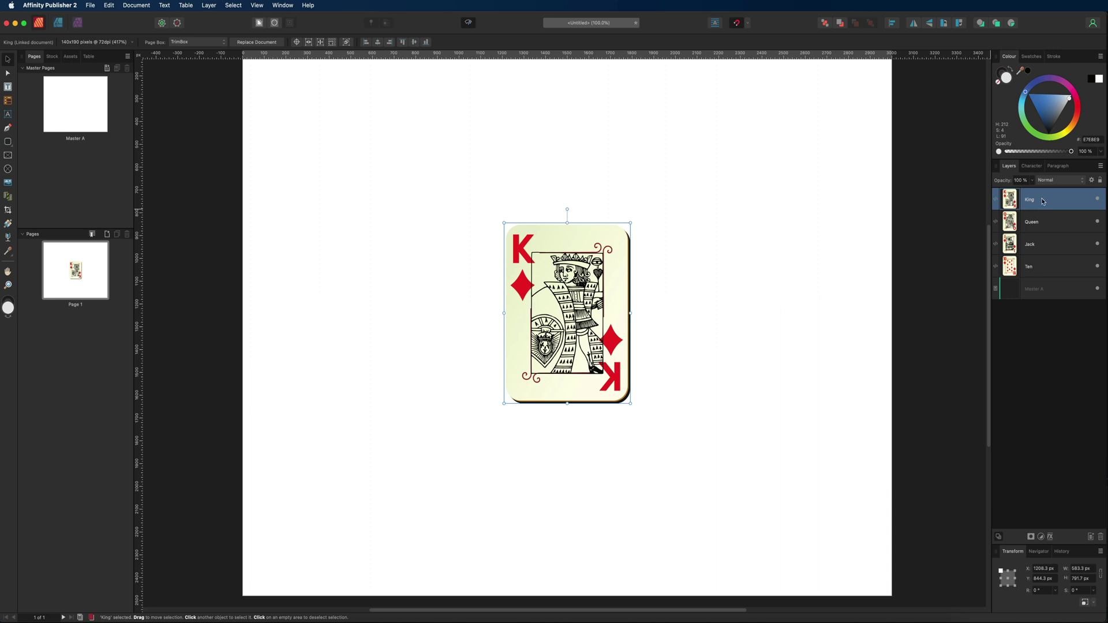
{"action": "left_click", "coordinate": [1098, 199]}
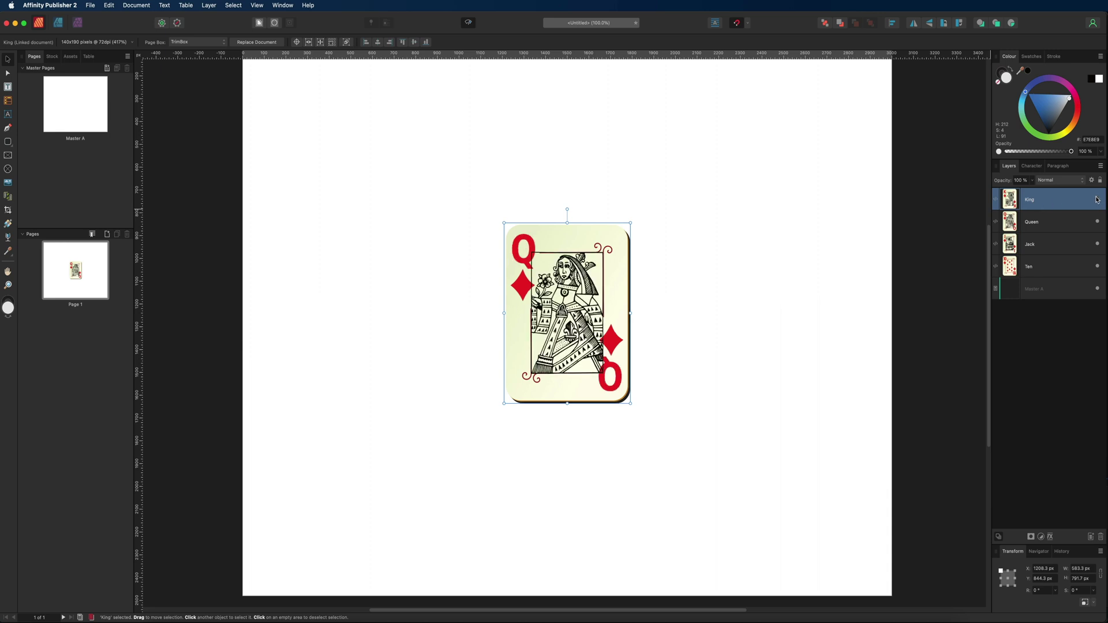
{"action": "left_click", "coordinate": [1098, 222]}
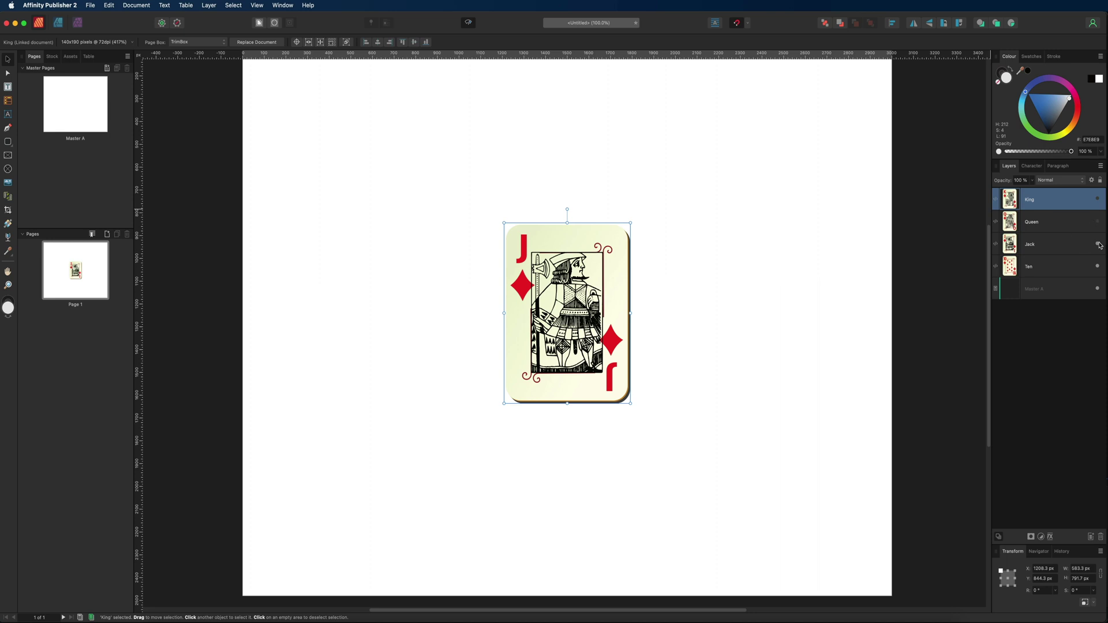
{"action": "left_click", "coordinate": [1098, 244]}
- Select the visible Ten layer and the hidden Jack, Queen and King layers in turn to examine their selection outlines
{"action": "left_click", "coordinate": [1036, 265]}
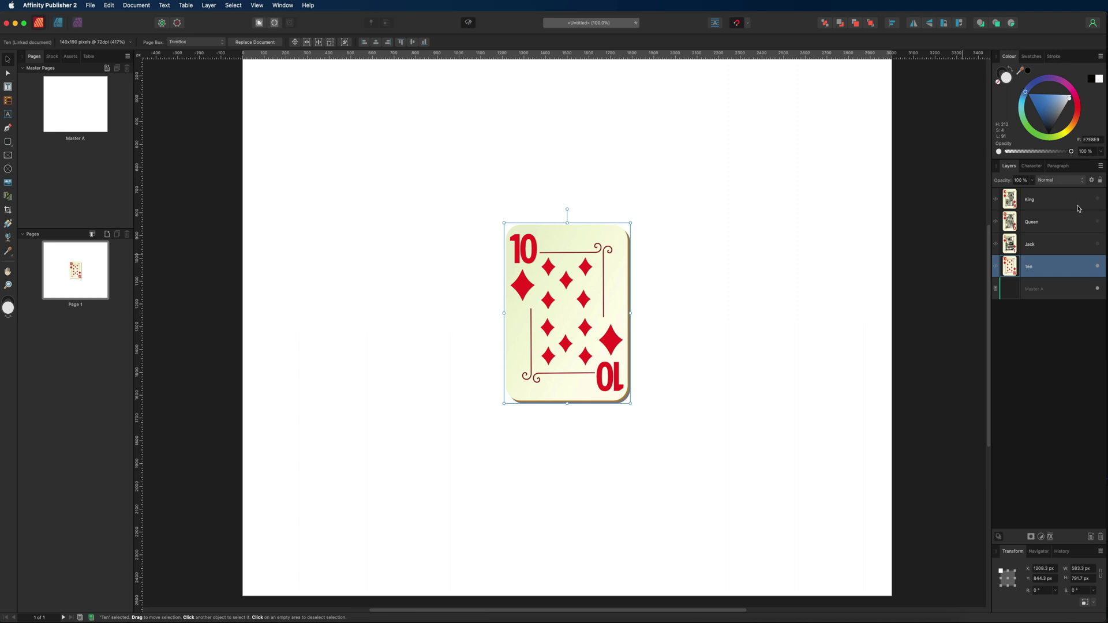
{"action": "left_click", "coordinate": [1035, 198]}
{"action": "left_click", "coordinate": [1035, 222]}
{"action": "left_click", "coordinate": [1038, 244]}
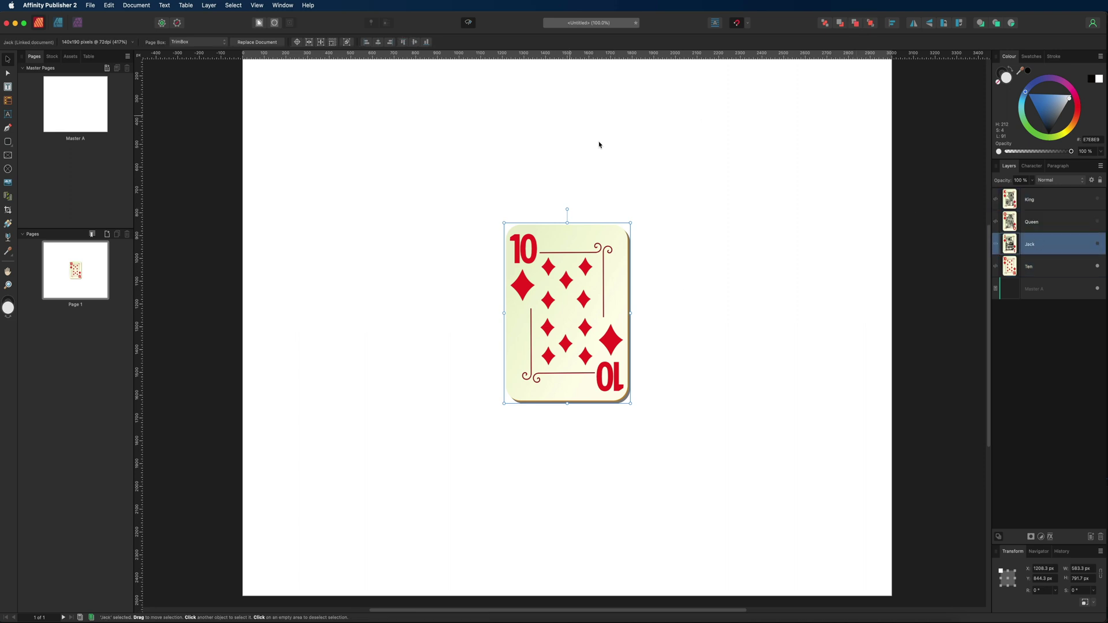
{"action": "left_click", "coordinate": [1019, 268]}
{"action": "left_click", "coordinate": [1027, 250]}
{"action": "left_click", "coordinate": [1031, 223]}
{"action": "left_click", "coordinate": [1031, 200]}
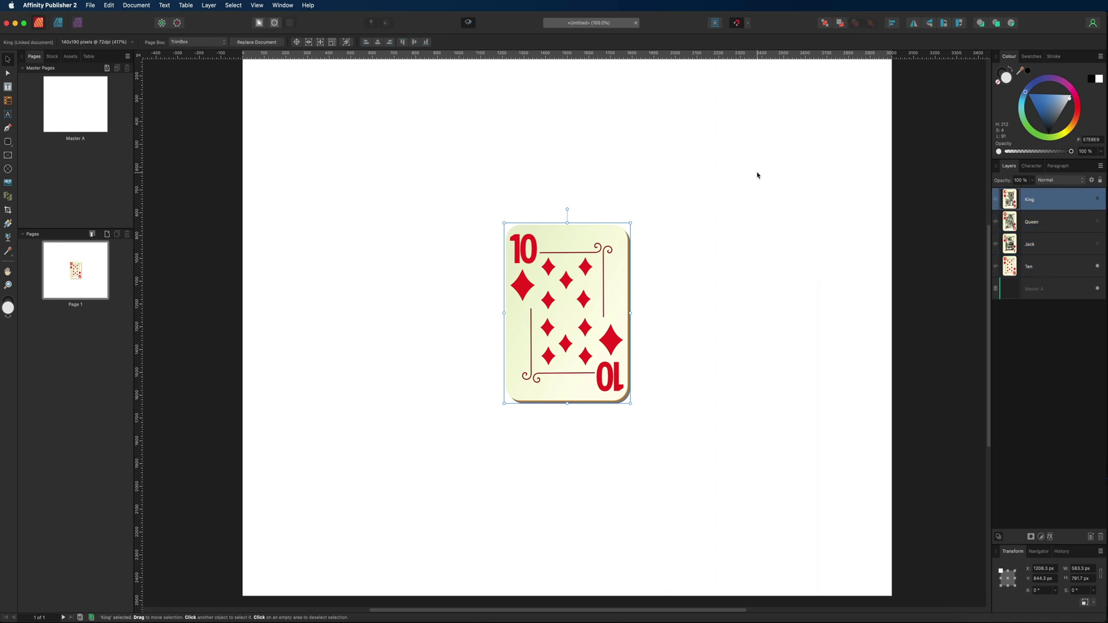
- Undo the hiding of the three layers and the centre alignment of the four cards
{"action": "key", "text": "super+z"}
{"action": "key", "text": "super+z"}
{"action": "key", "text": "super+z"}
{"action": "key", "text": "super+z"}
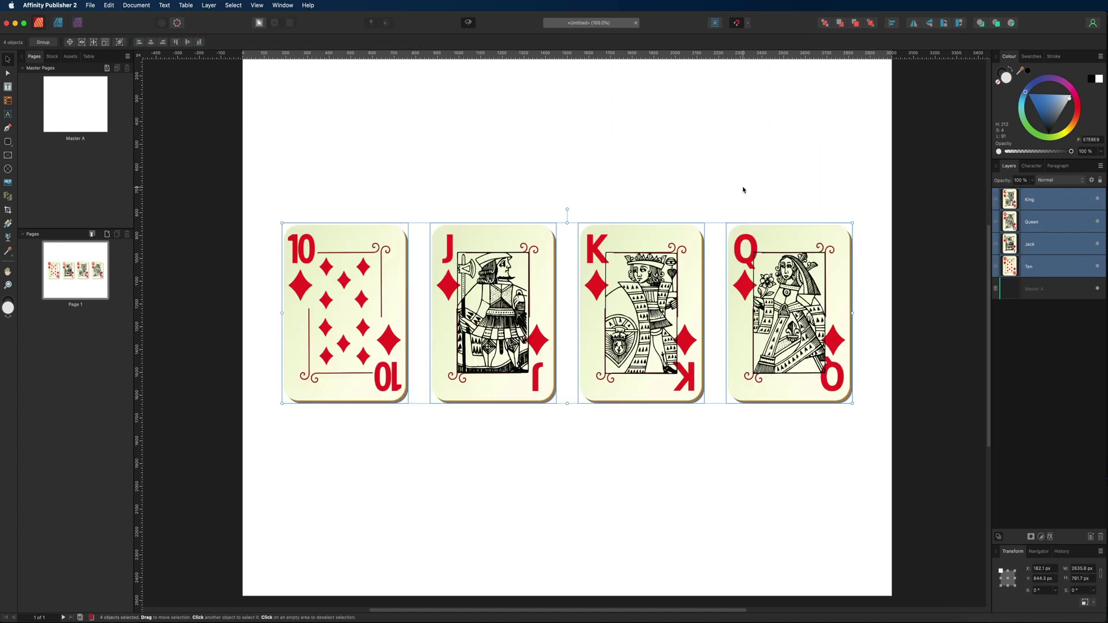
- Select the Ten, Jack, King and Queen cards directly on the page to examine which layer is highlighted for each
{"action": "left_click", "coordinate": [1036, 203]}
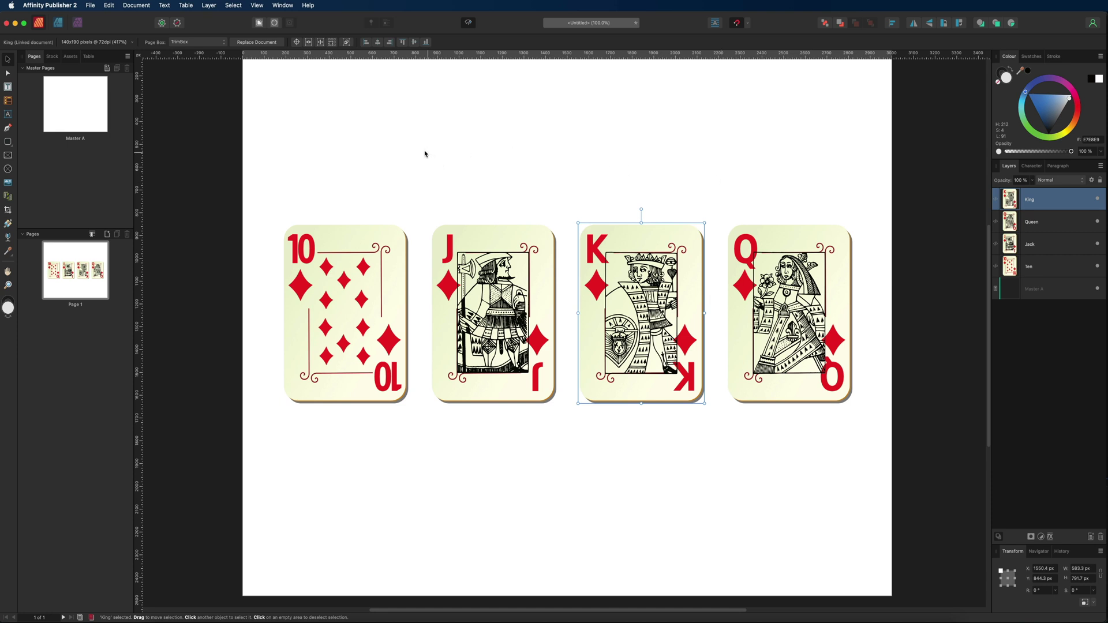
{"action": "left_click", "coordinate": [345, 244]}
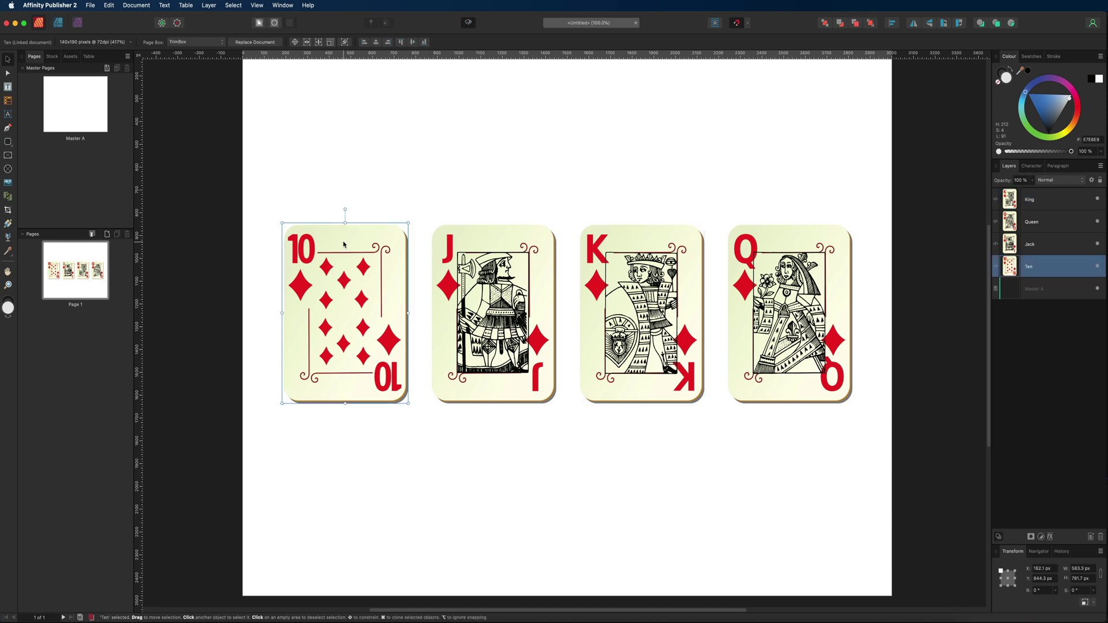
{"action": "left_click", "coordinate": [492, 254]}
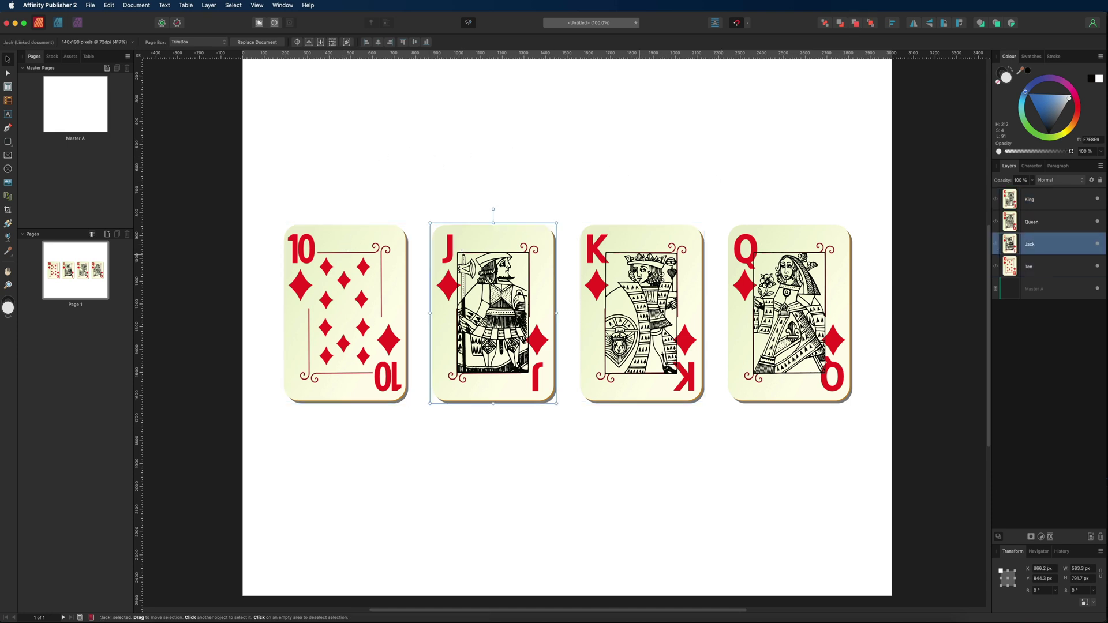
{"action": "left_click", "coordinate": [640, 256]}
{"action": "left_click", "coordinate": [769, 255]}
{"action": "left_click", "coordinate": [640, 255]}
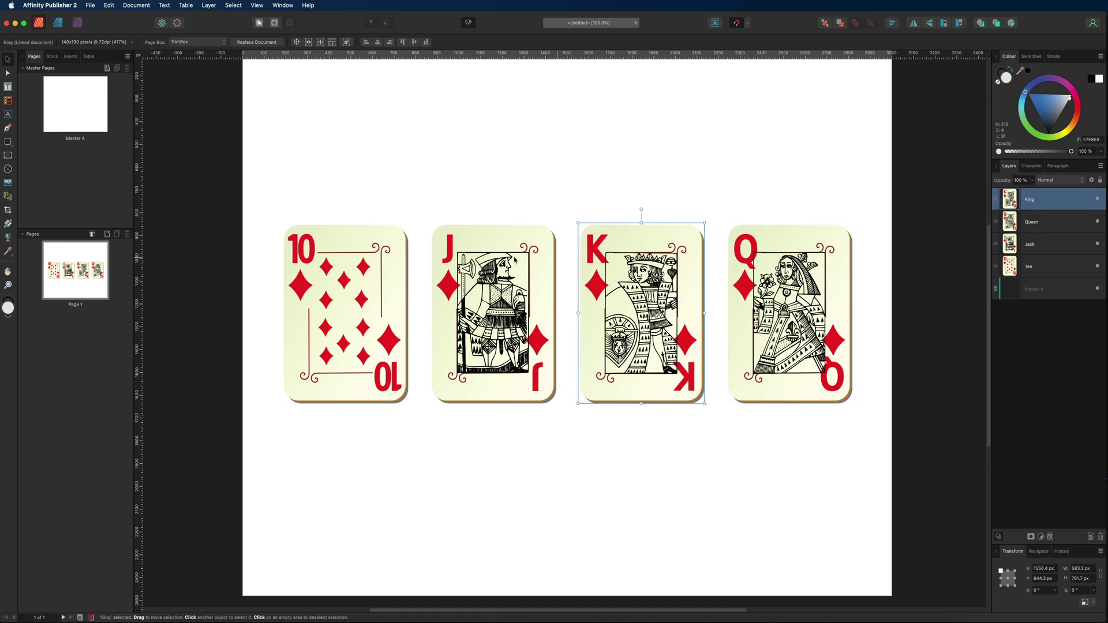
{"action": "left_click", "coordinate": [501, 255]}
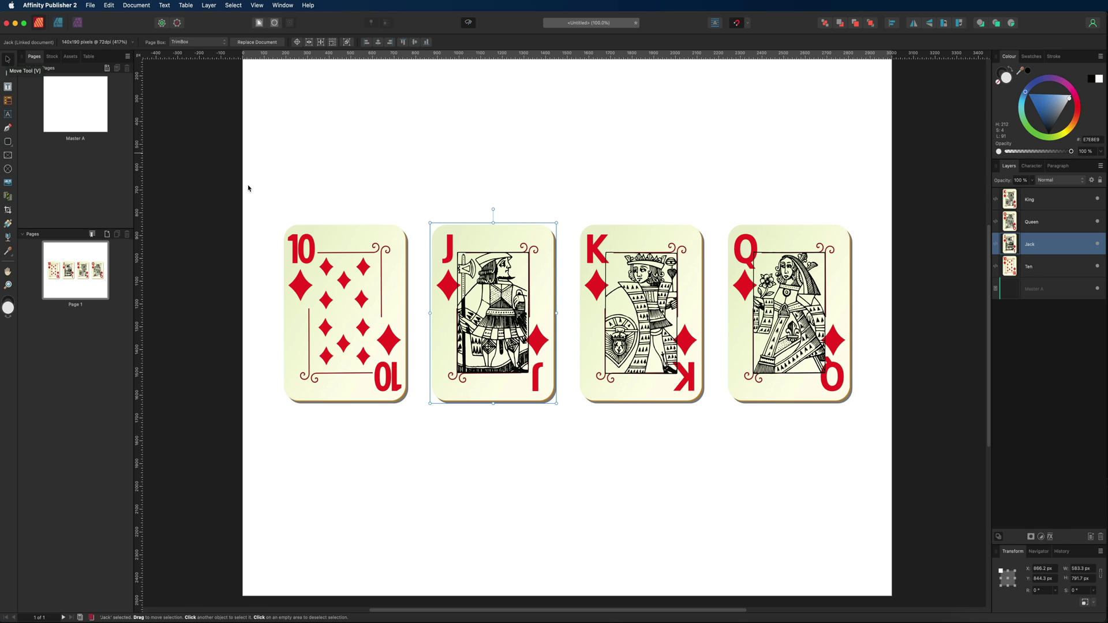
{"action": "mouse_move", "coordinate": [514, 231]}
{"action": "left_mouse_down"}
{"action": "mouse_move", "coordinate": [511, 170]}
{"action": "mouse_move", "coordinate": [484, 224]}
{"action": "mouse_move", "coordinate": [684, 264]}
{"action": "mouse_move", "coordinate": [508, 186]}
{"action": "mouse_move", "coordinate": [511, 211]}
{"action": "left_mouse_up"}
- Select the Jack through its layer, move the card about 30 px right and 43 px up, and undo the move
{"action": "left_click", "coordinate": [1047, 203]}
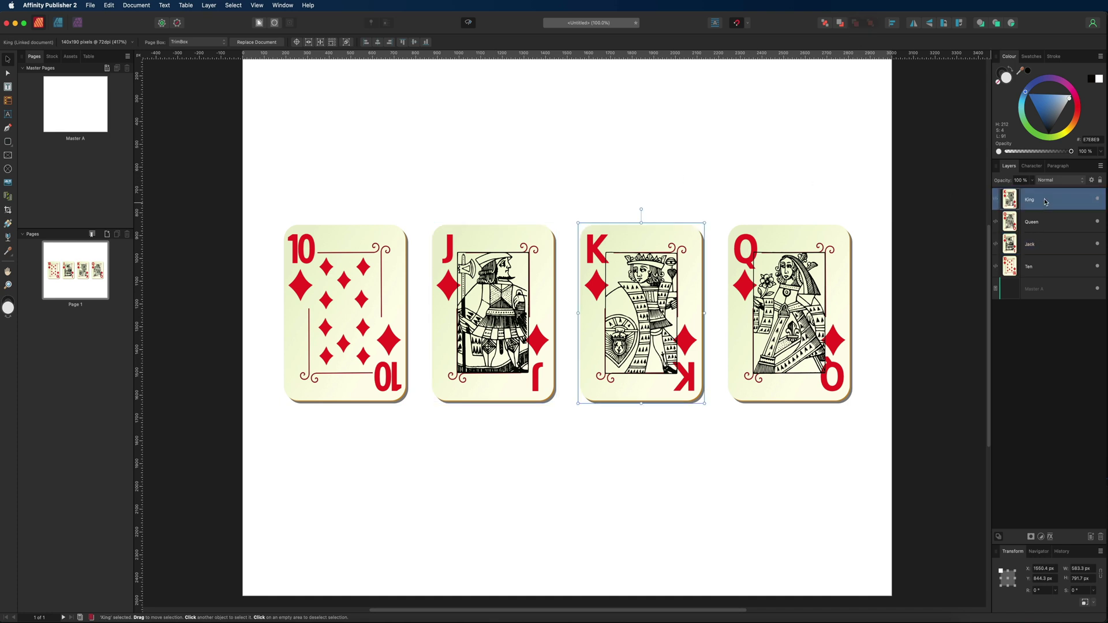
{"action": "left_click", "coordinate": [1031, 226]}
{"action": "left_click", "coordinate": [1037, 244]}
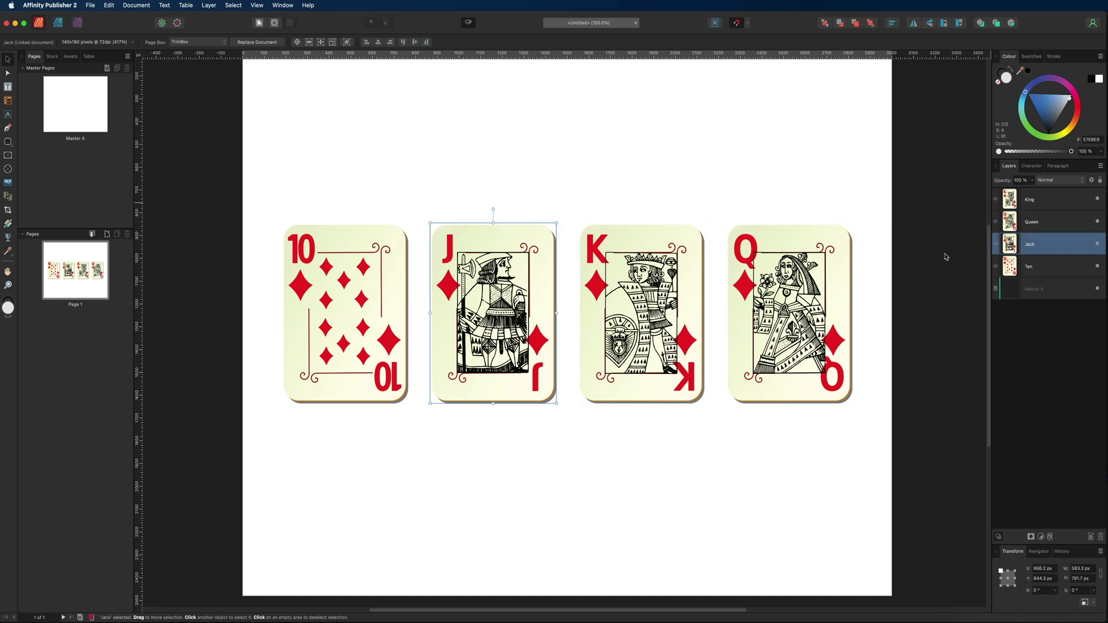
{"action": "mouse_move", "coordinate": [493, 312]}
{"action": "left_mouse_down"}
{"action": "mouse_move", "coordinate": [503, 275]}
{"action": "mouse_move", "coordinate": [500, 302]}
{"action": "left_mouse_up"}
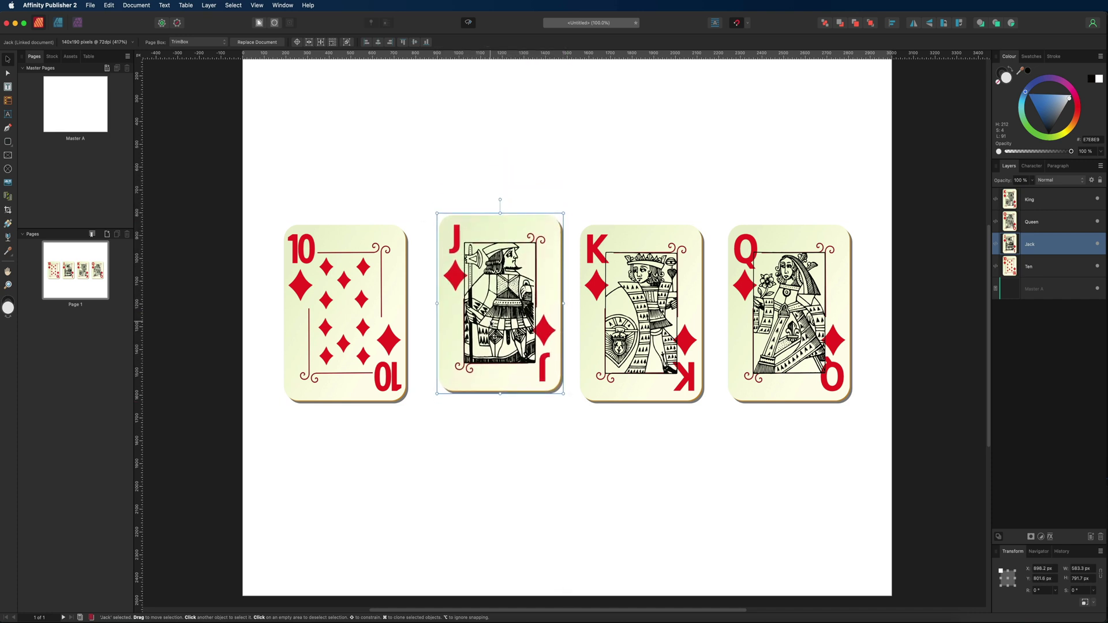
{"action": "key", "text": "super+z"}
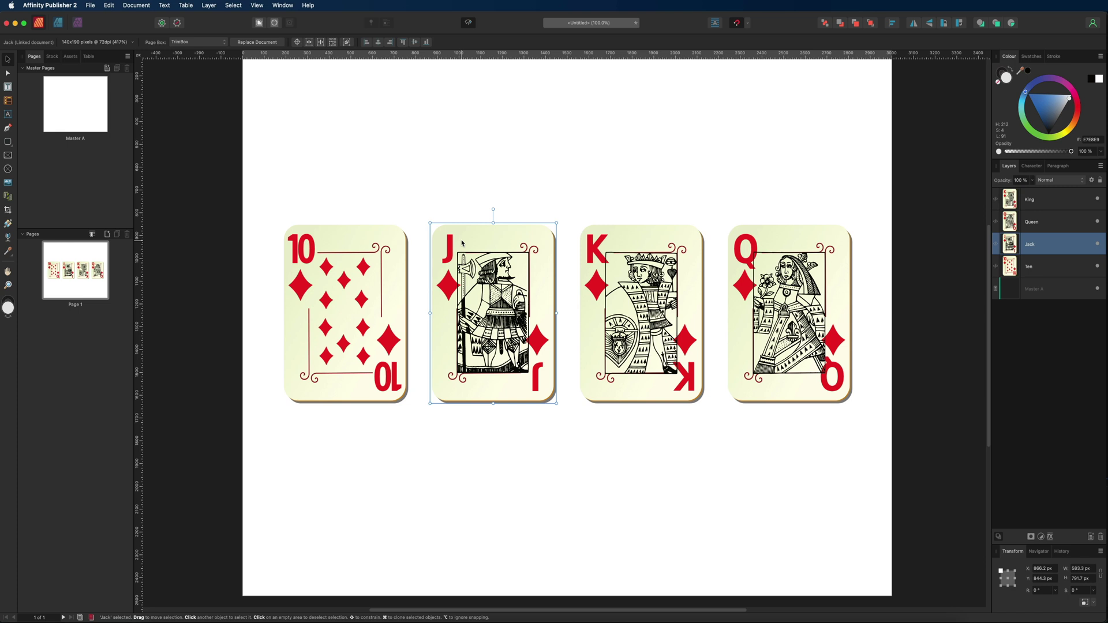
- Alternate between clearing the selection and selecting the King, Ten and Jack cards on the page to compare their highlighted layers
{"action": "left_click", "coordinate": [429, 189]}
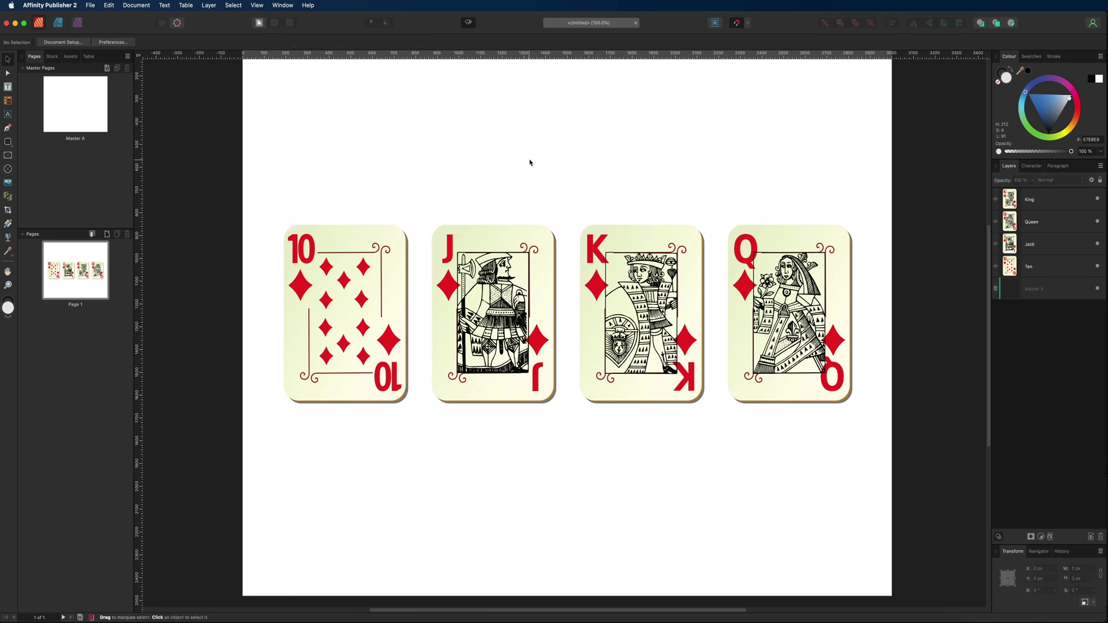
{"action": "left_click", "coordinate": [659, 230]}
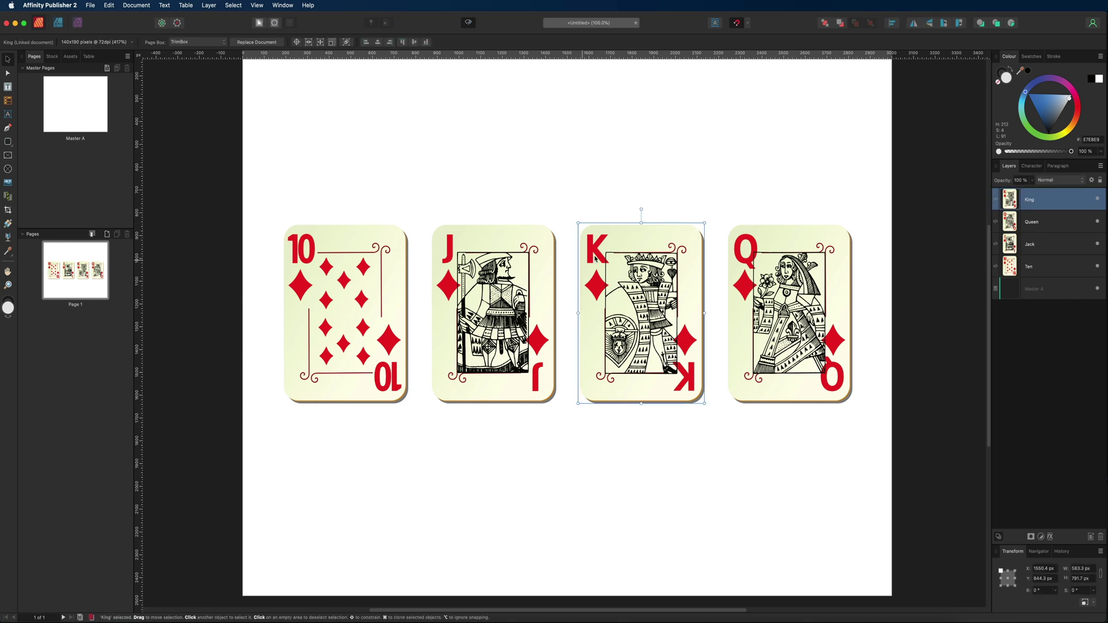
{"action": "left_click", "coordinate": [214, 182]}
{"action": "left_click", "coordinate": [342, 240]}
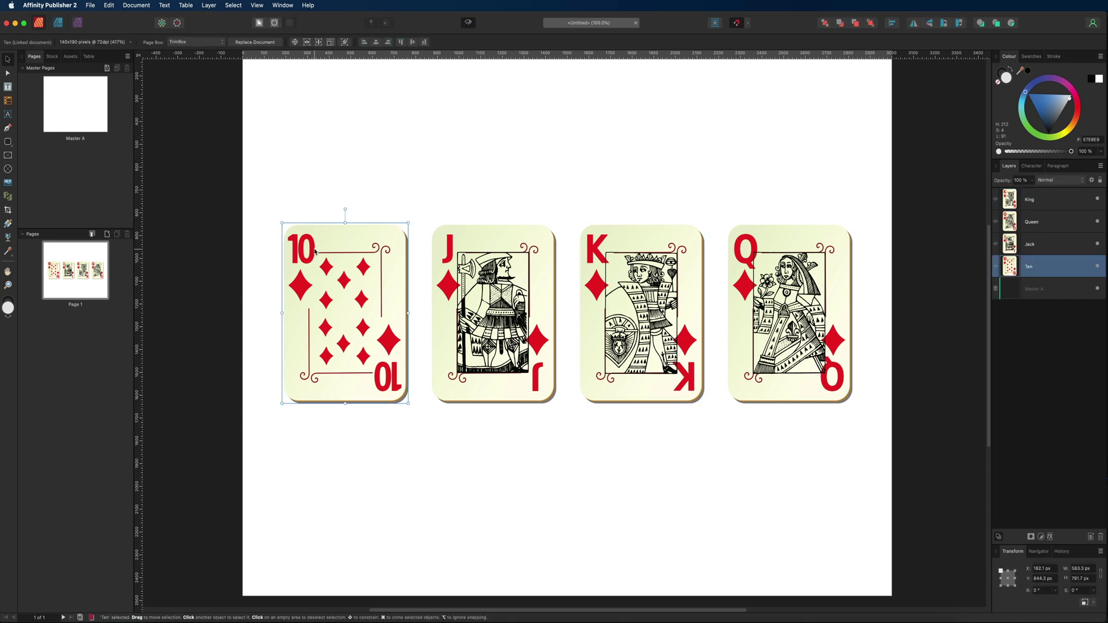
{"action": "left_click", "coordinate": [344, 154]}
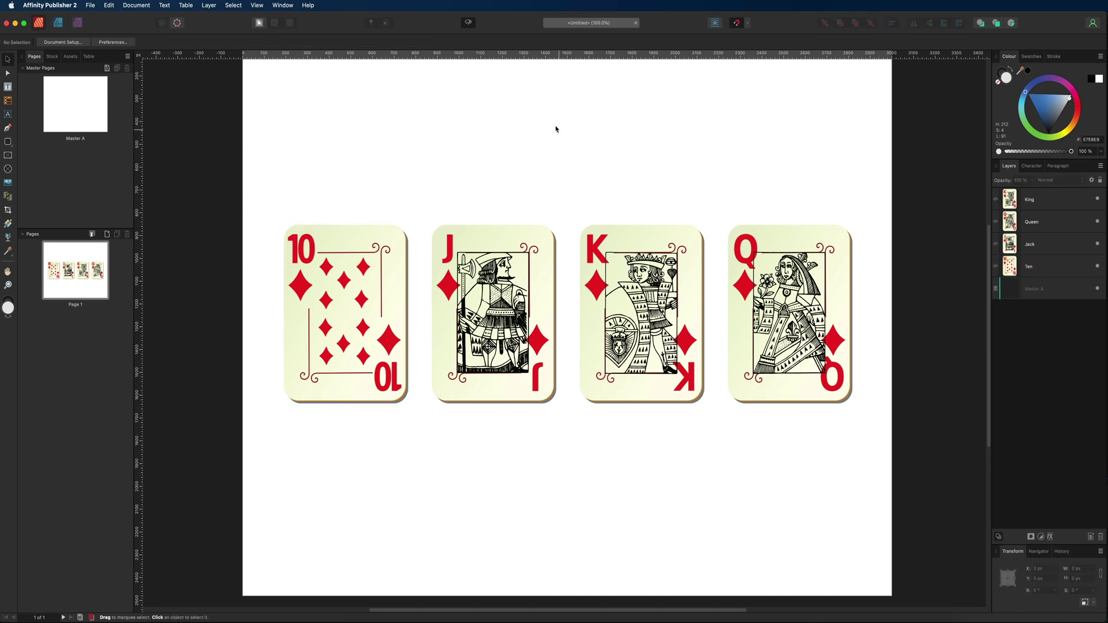
{"action": "left_click", "coordinate": [341, 242]}
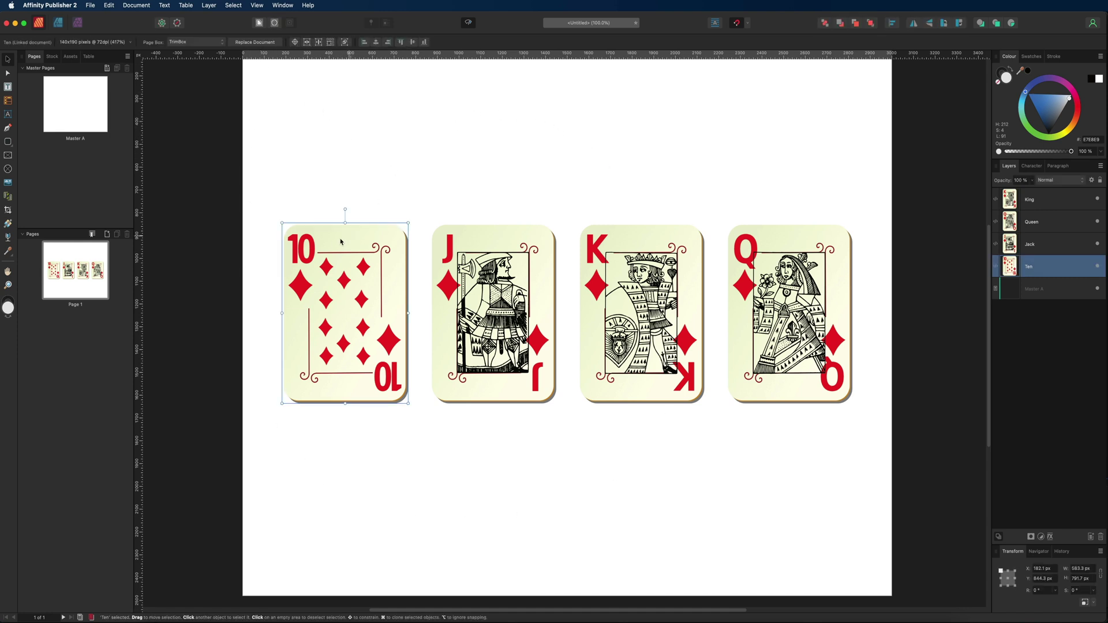
{"action": "left_click", "coordinate": [408, 150]}
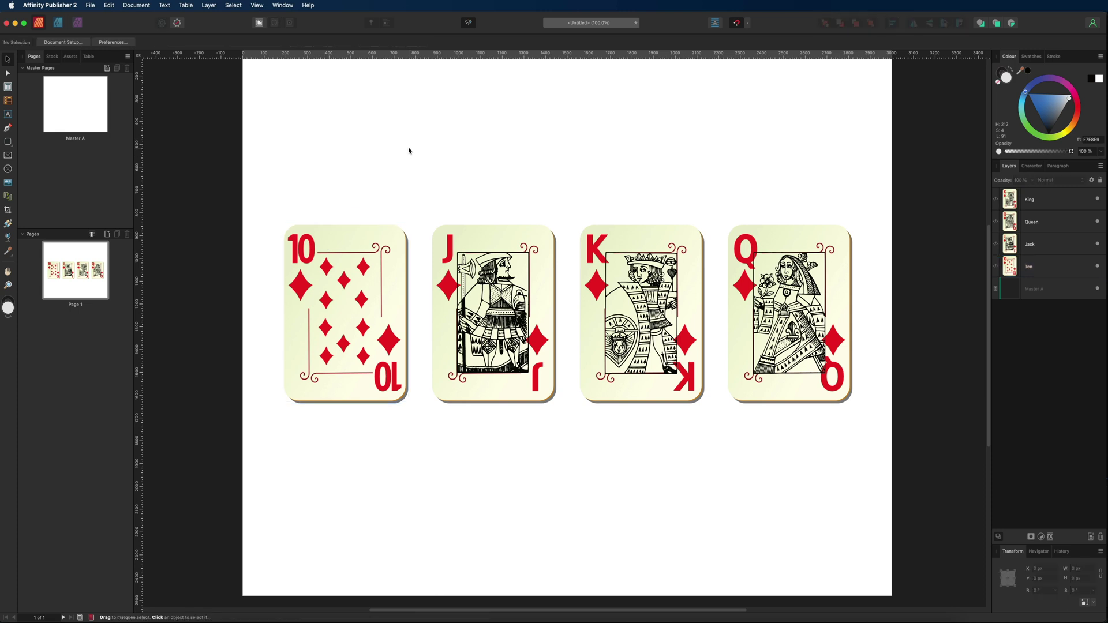
{"action": "left_click", "coordinate": [473, 249]}
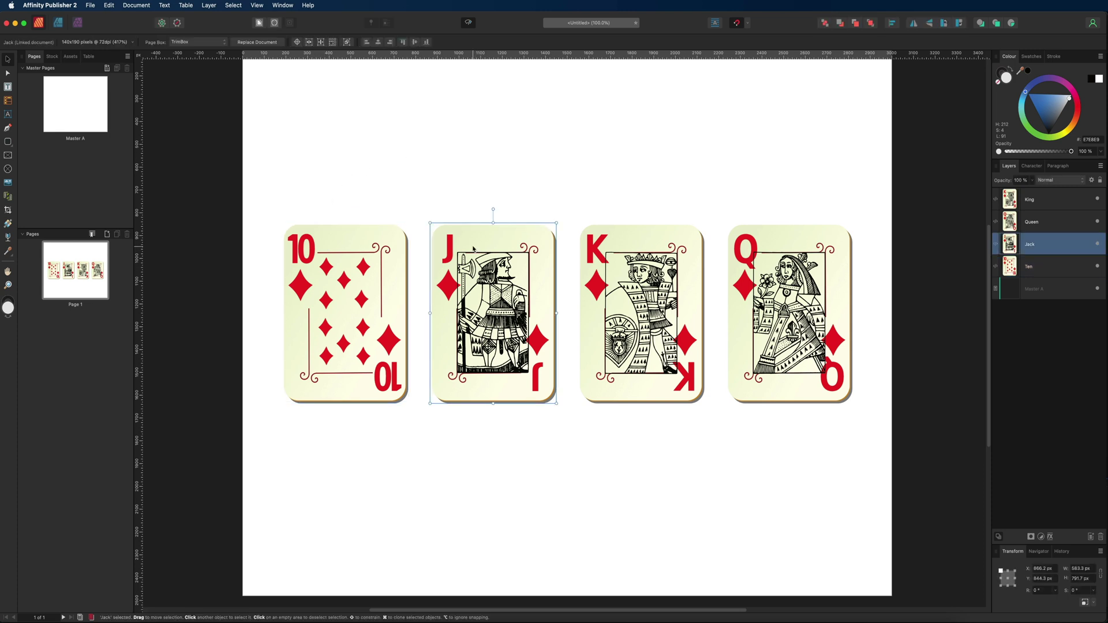
{"action": "left_click", "coordinate": [190, 185]}
{"action": "left_click", "coordinate": [658, 239]}
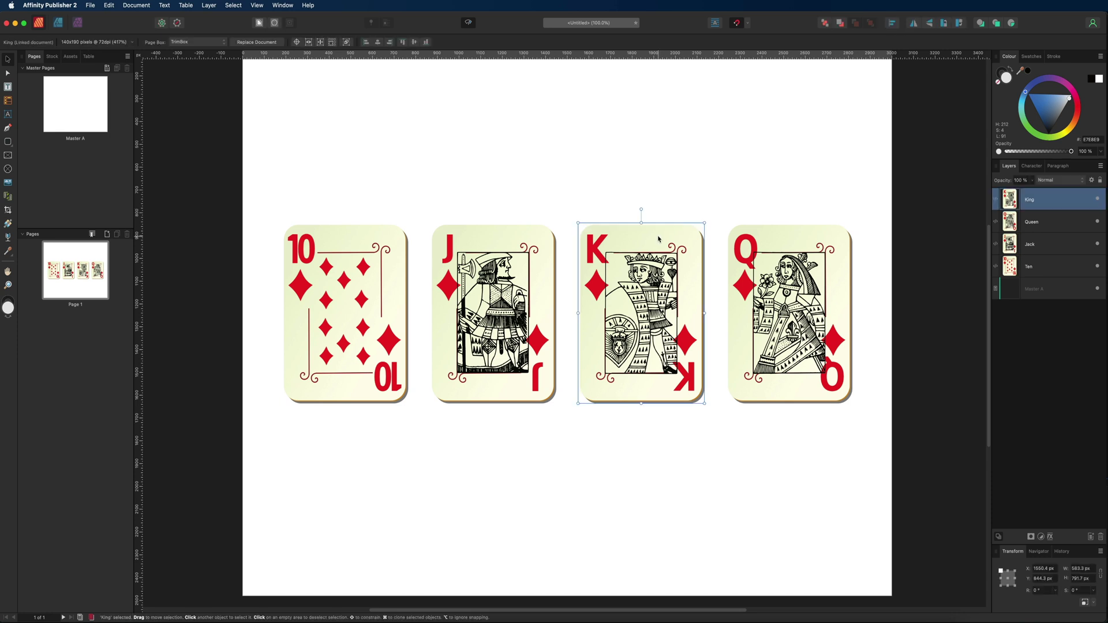
- Build a combined selection of the Ten, King, Queen and Jack cards directly on the page, and clear it
{"action": "key", "text": "Escape"}
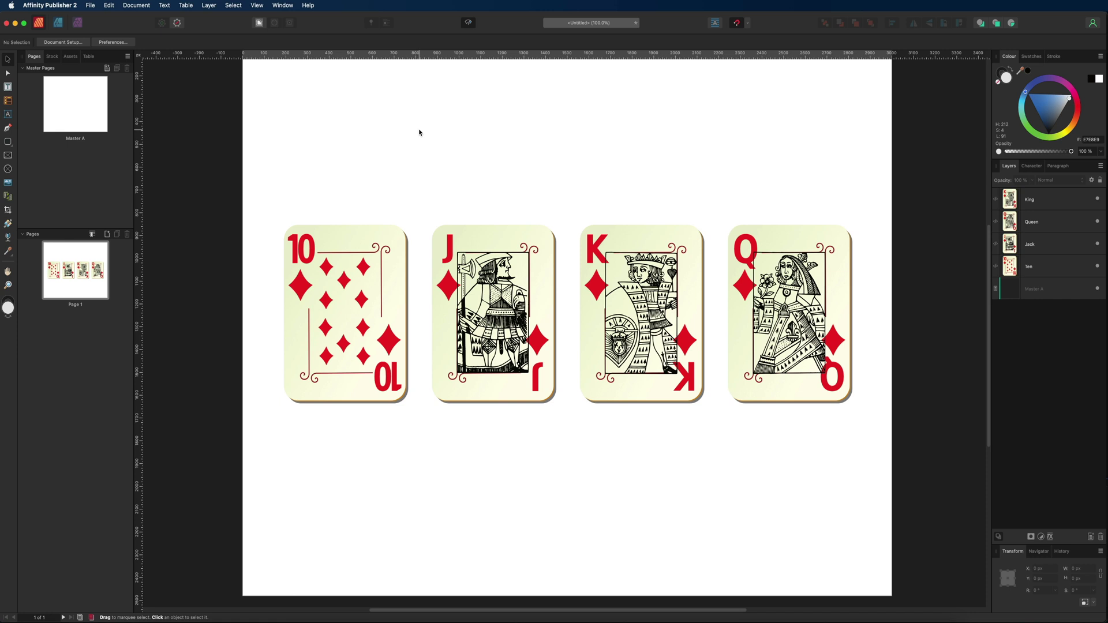
{"action": "left_click", "coordinate": [331, 249]}
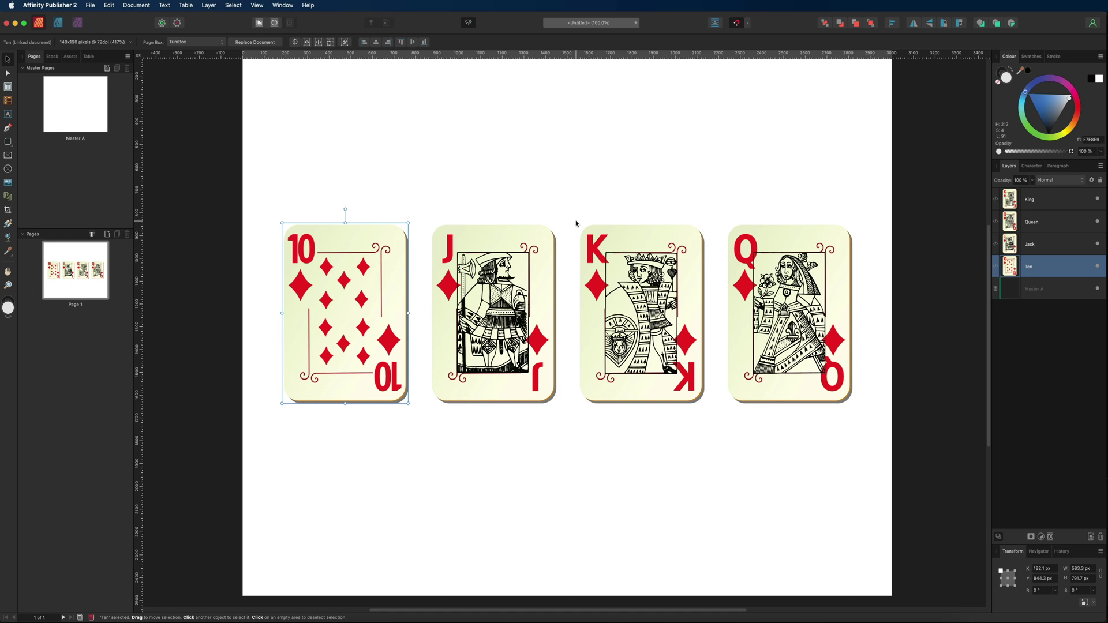
{"action": "left_click", "coordinate": [599, 250], "text": "shift"}
{"action": "left_click", "coordinate": [789, 242], "text": "shift"}
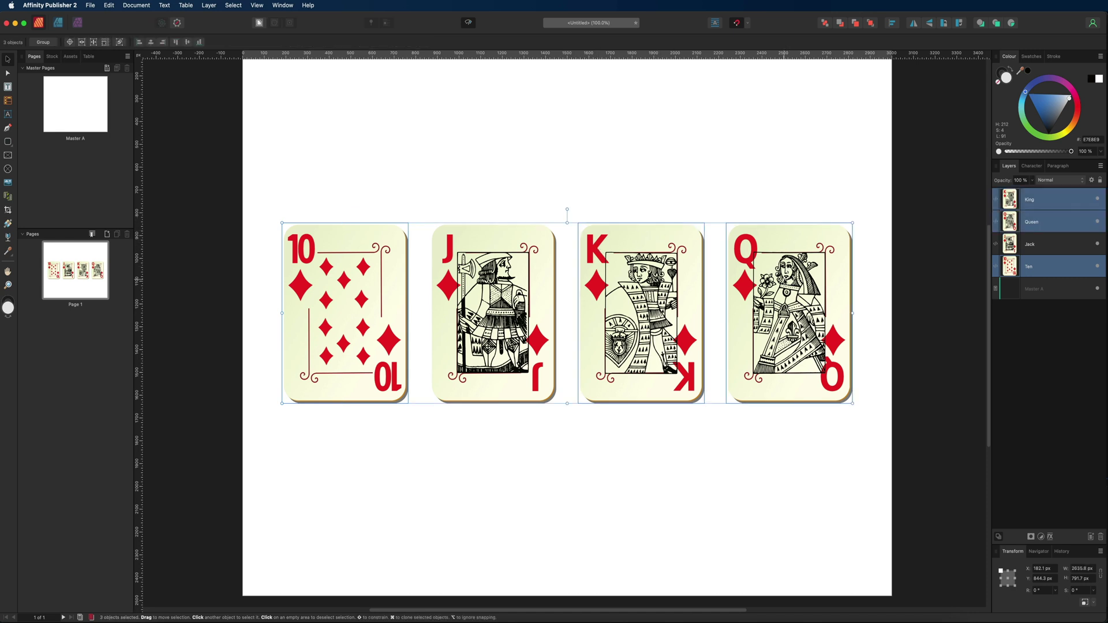
{"action": "mouse_move", "coordinate": [788, 272]}
{"action": "left_mouse_down"}
{"action": "mouse_move", "coordinate": [788, 127]}
{"action": "mouse_move", "coordinate": [788, 271]}
{"action": "left_mouse_up"}
{"action": "left_click", "coordinate": [499, 241], "text": "shift"}
{"action": "mouse_move", "coordinate": [499, 244]}
{"action": "left_mouse_down"}
{"action": "mouse_move", "coordinate": [501, 126]}
{"action": "mouse_move", "coordinate": [499, 247]}
{"action": "left_mouse_up"}
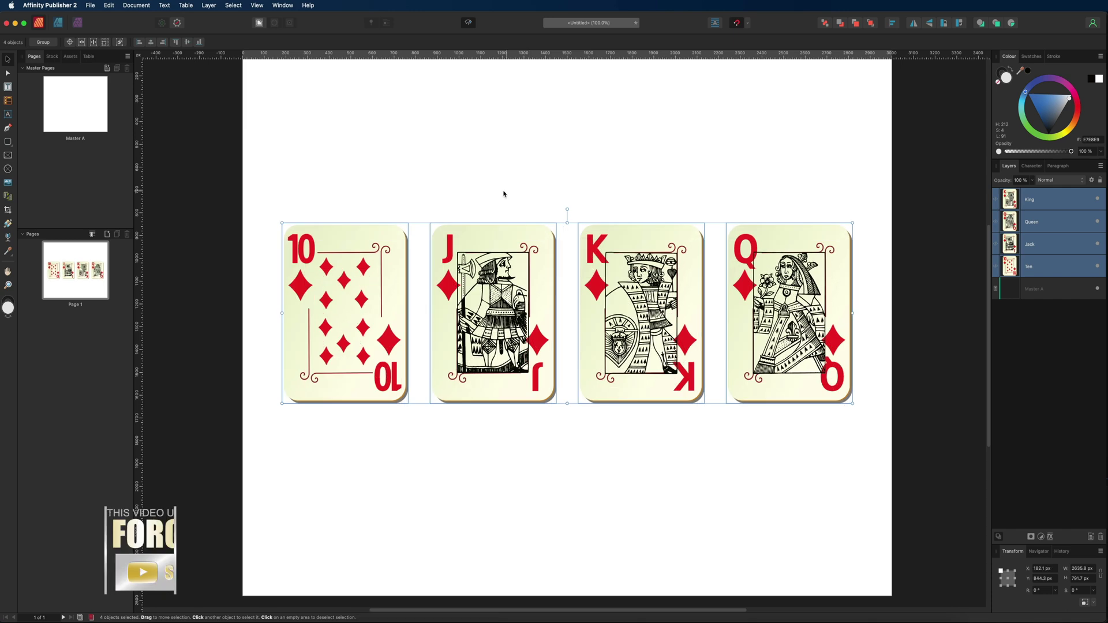
{"action": "left_click", "coordinate": [515, 171]}
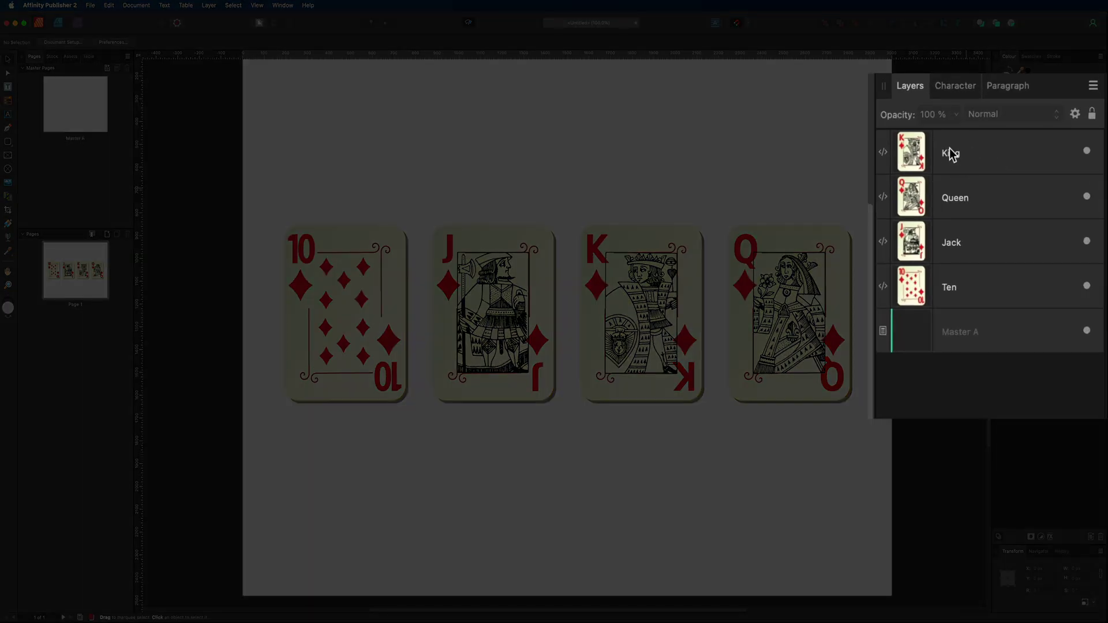
- Select the King and Ten together through their layers, move both cards up about 145 px, and undo the move
{"action": "left_click", "coordinate": [1030, 200]}
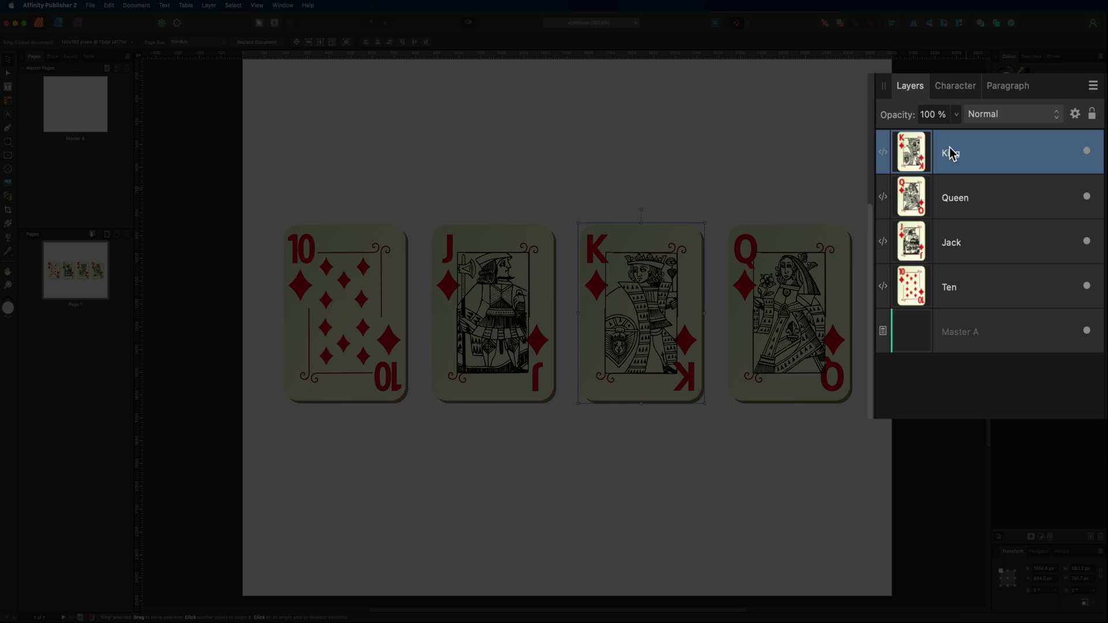
{"action": "left_click", "coordinate": [976, 294], "text": "super"}
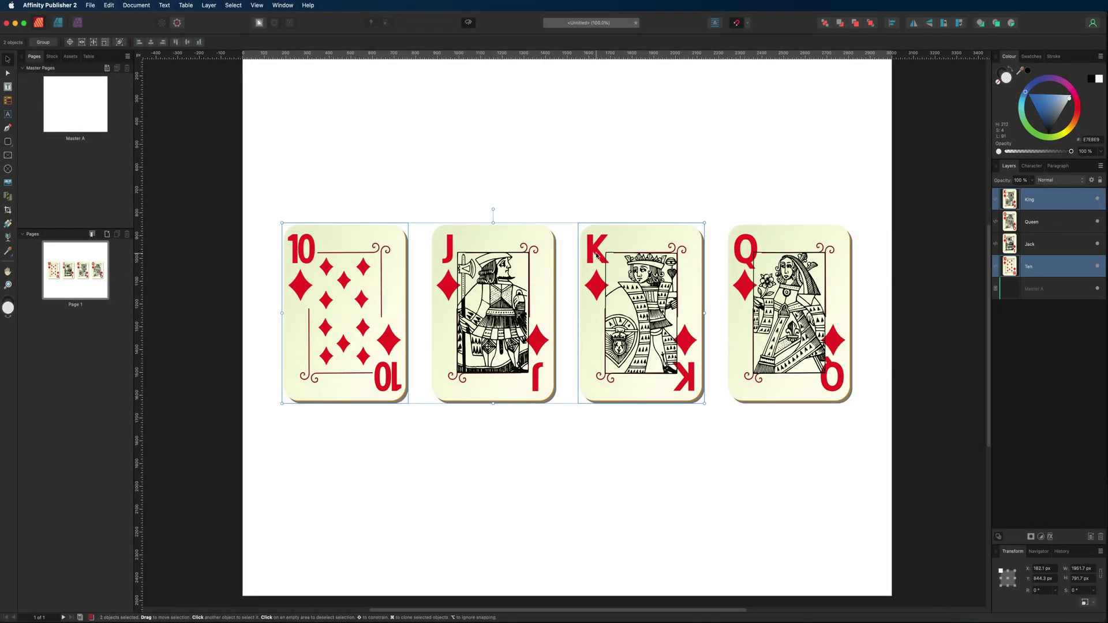
{"action": "left_click_drag", "start_coordinate": [597, 255], "coordinate": [597, 223]}
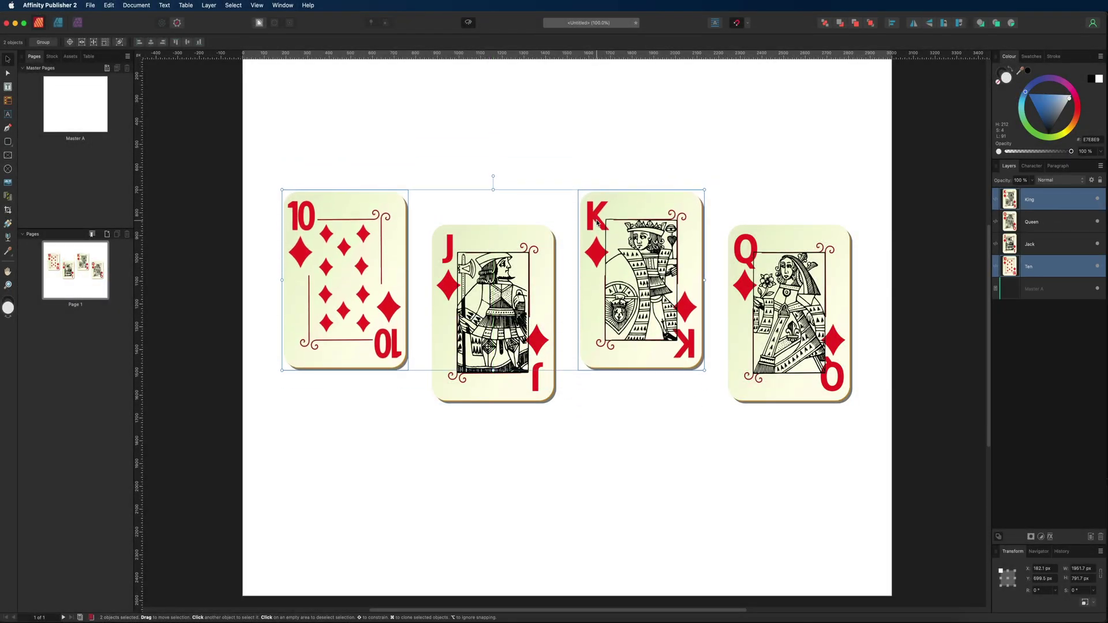
{"action": "key", "text": "super+z"}
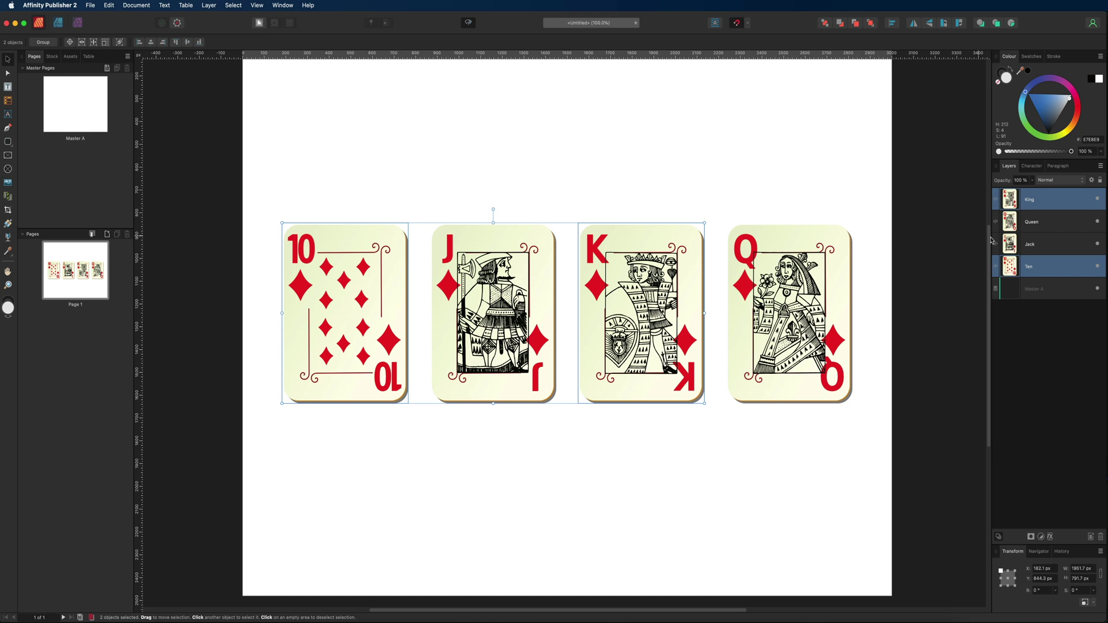
- Add the Queen layer to the King and Ten selection, move the three cards up, undo the move and clear the selection
{"action": "left_click", "coordinate": [1035, 226], "text": "super"}
{"action": "left_click_drag", "start_coordinate": [759, 277], "coordinate": [759, 215]}
{"action": "key", "text": "super+z"}
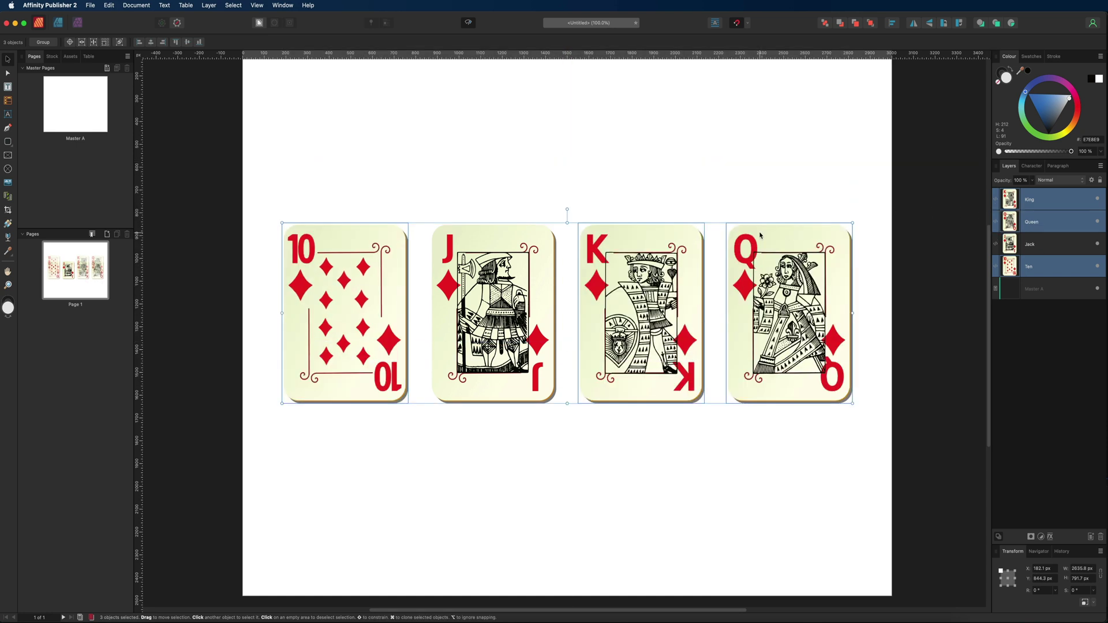
{"action": "key", "text": "super+d"}
- Select the continuous range of layers from King to Ten, and clear the selection
{"action": "left_click", "coordinate": [1030, 200]}
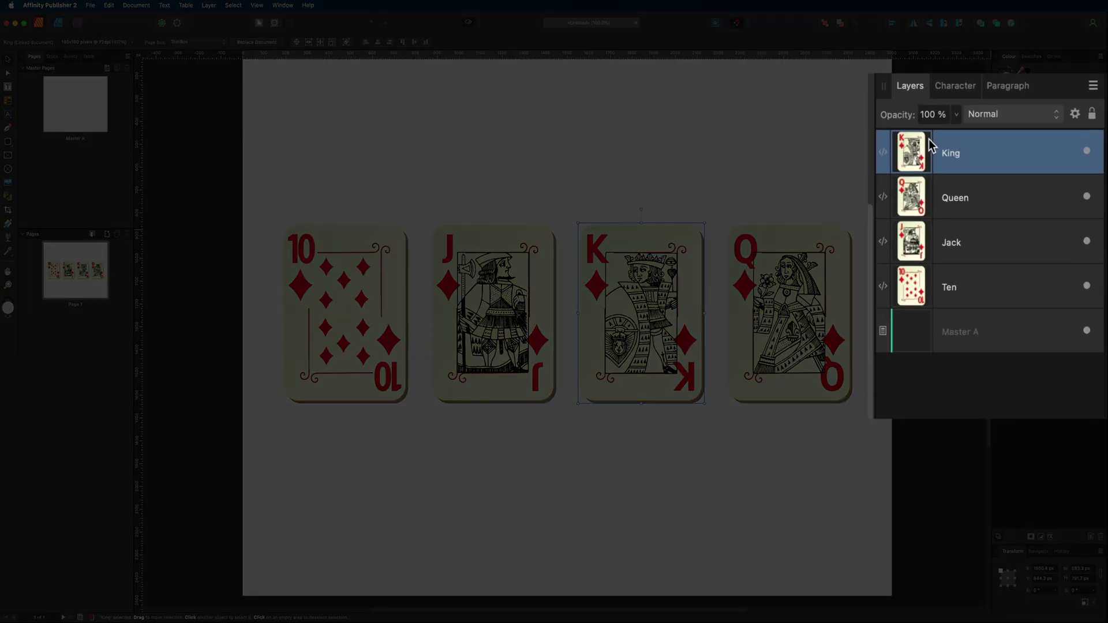
{"action": "left_click", "coordinate": [973, 284], "text": "shift"}
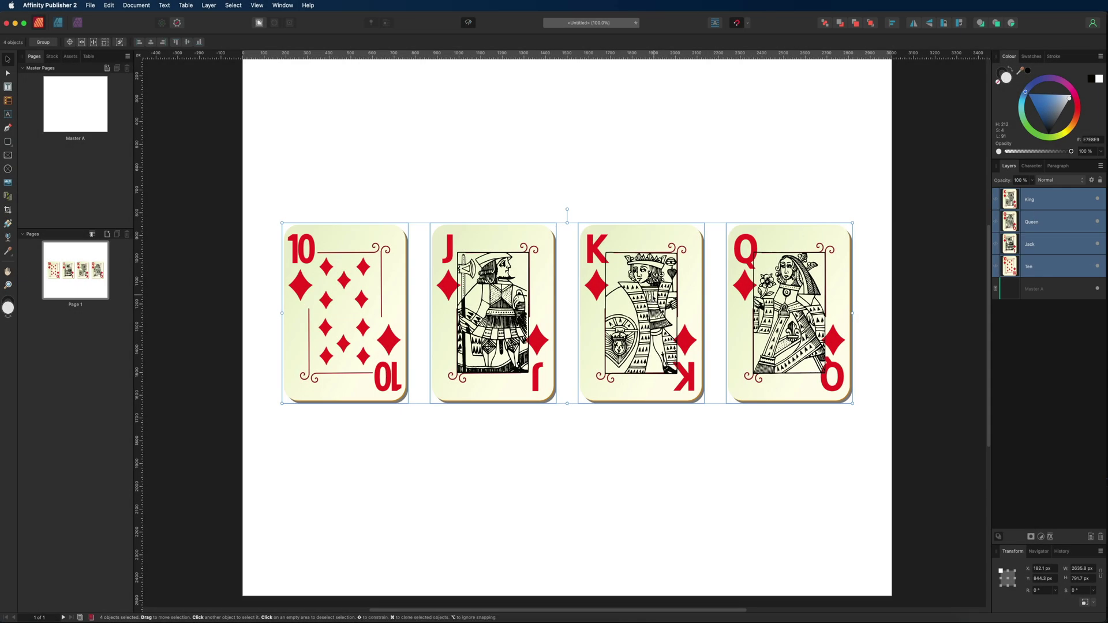
{"action": "mouse_move", "coordinate": [651, 295]}
{"action": "left_mouse_down"}
{"action": "mouse_move", "coordinate": [651, 229]}
{"action": "mouse_move", "coordinate": [651, 298]}
{"action": "left_mouse_up"}
{"action": "left_click", "coordinate": [502, 186]}
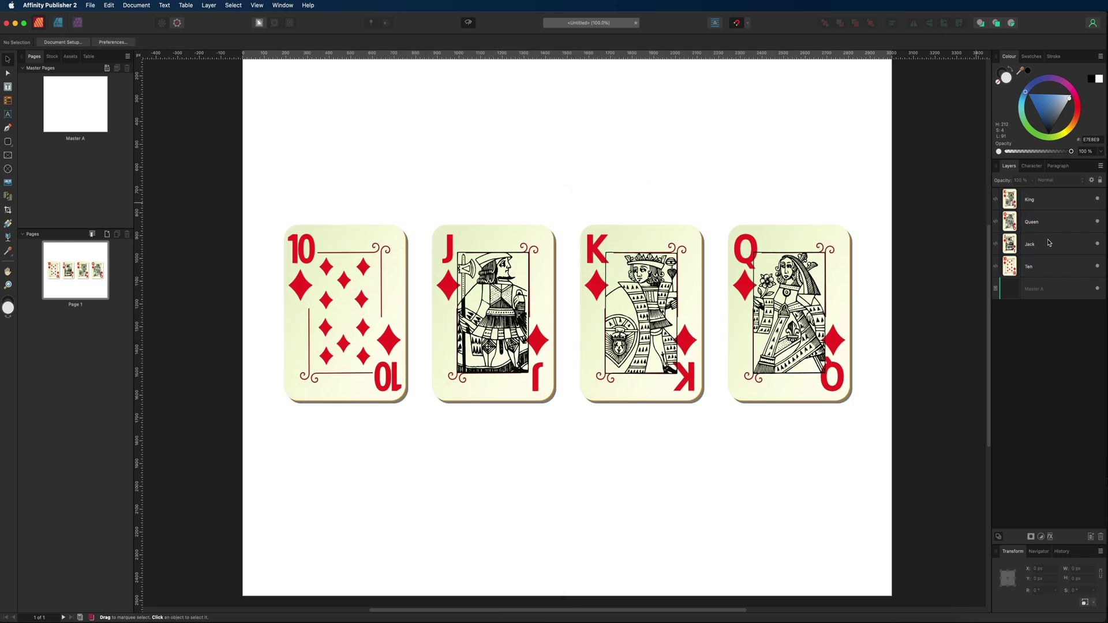
- Reorder the Ten layer to the top of the layer stack, and return it to its place below the Jack
{"action": "left_click_drag", "start_coordinate": [1013, 268], "coordinate": [1013, 194]}
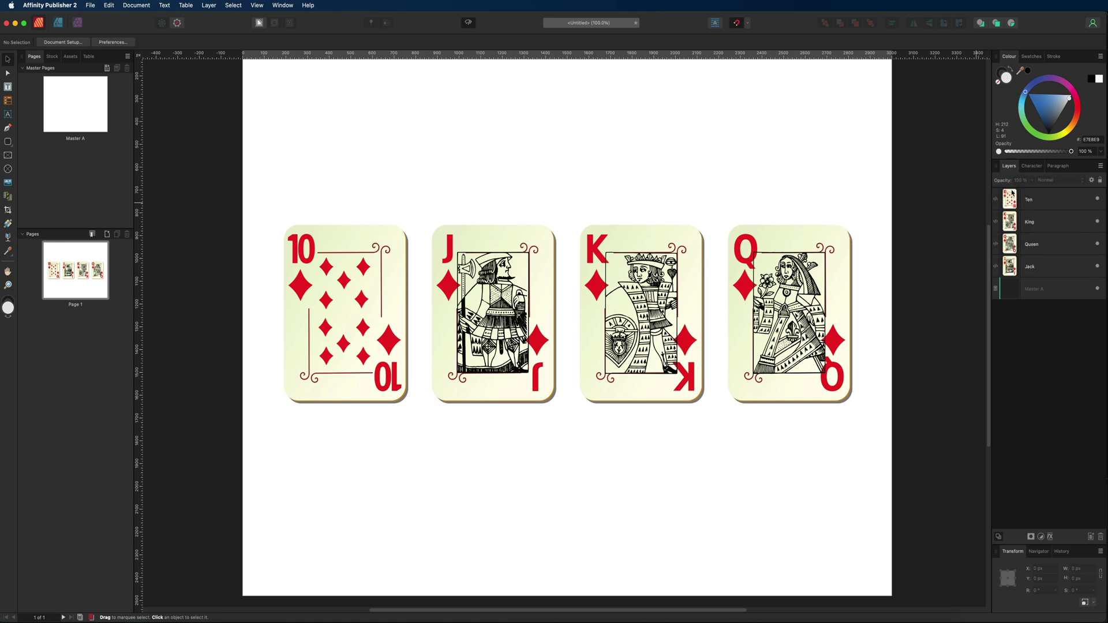
{"action": "left_click", "coordinate": [1046, 204]}
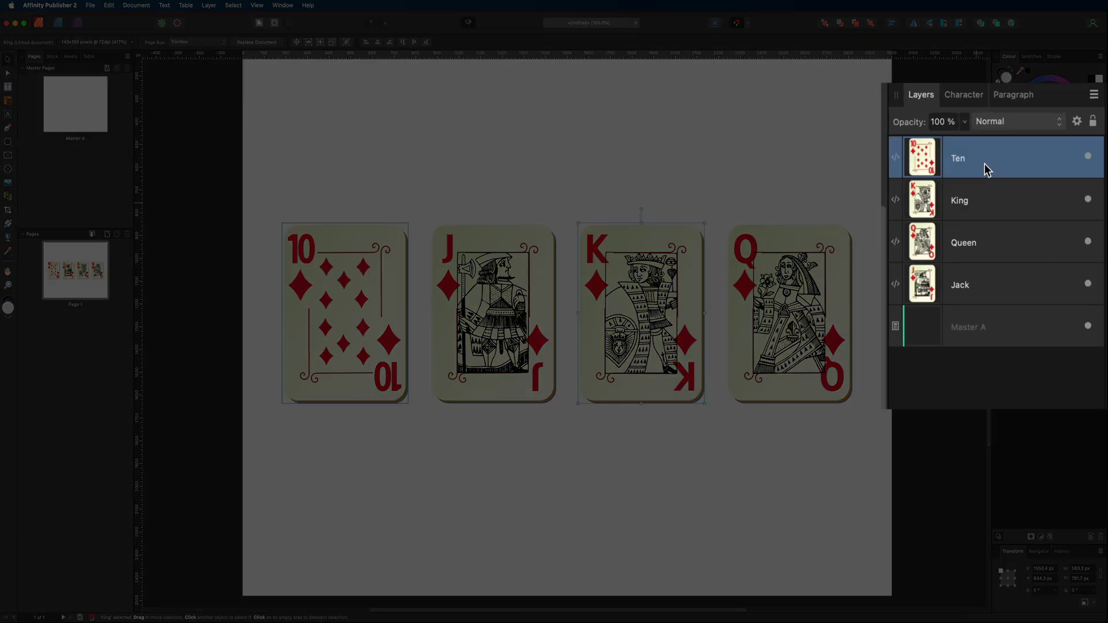
{"action": "left_click", "coordinate": [1043, 243]}
{"action": "left_click", "coordinate": [1044, 196]}
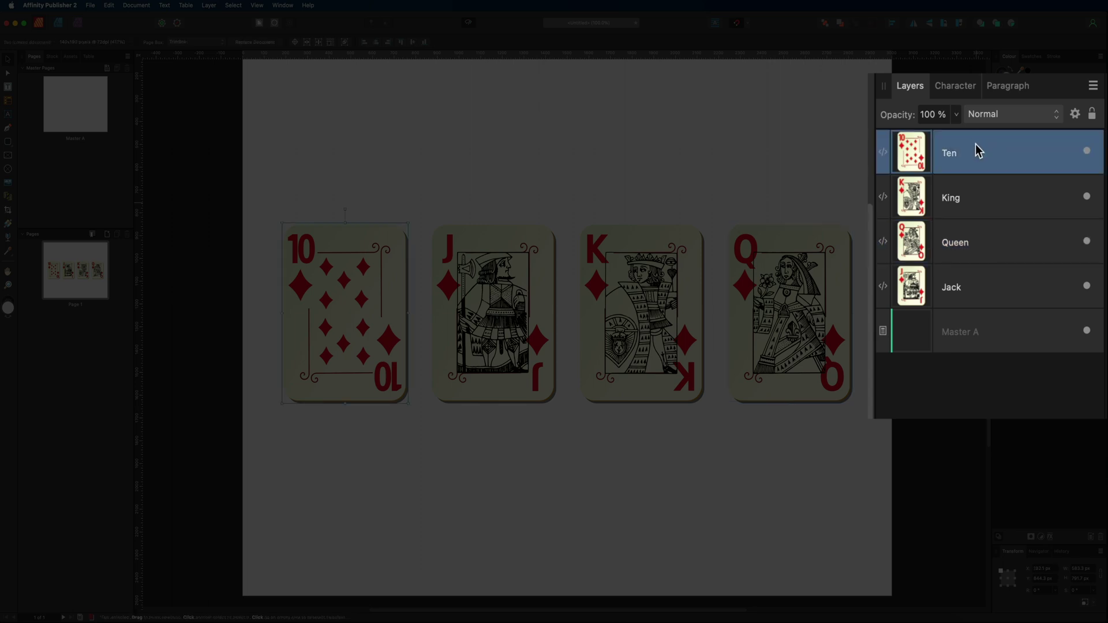
{"action": "left_click_drag", "start_coordinate": [988, 145], "coordinate": [987, 305]}
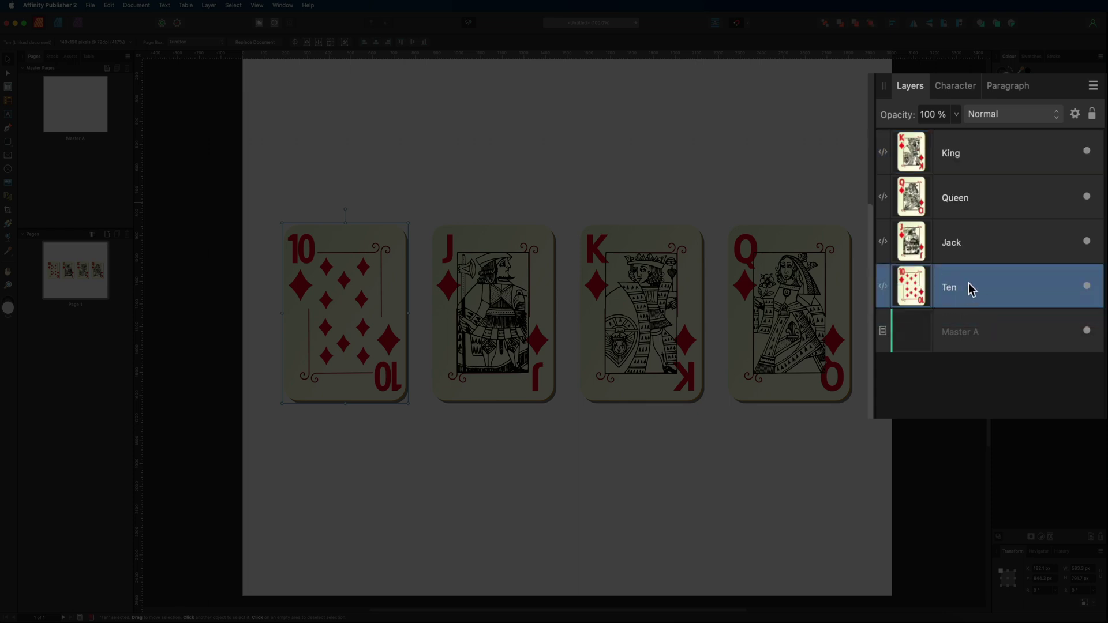
{"action": "left_click_drag", "start_coordinate": [992, 277], "coordinate": [975, 297]}
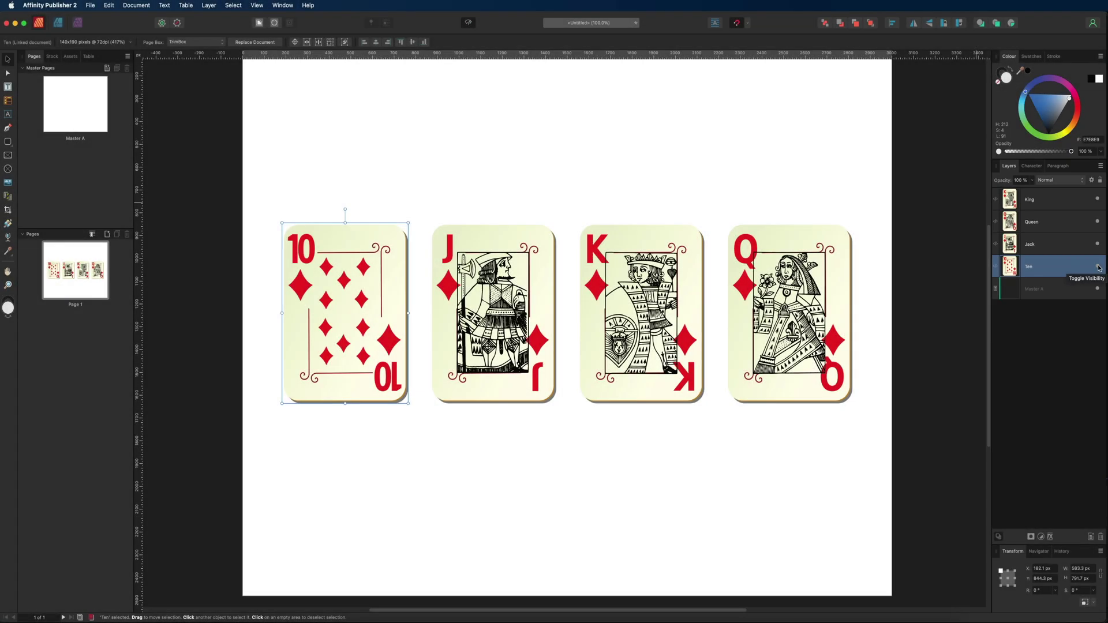
- Hide the Ten and Jack layers, and make both visible again
{"action": "left_click", "coordinate": [1098, 267]}
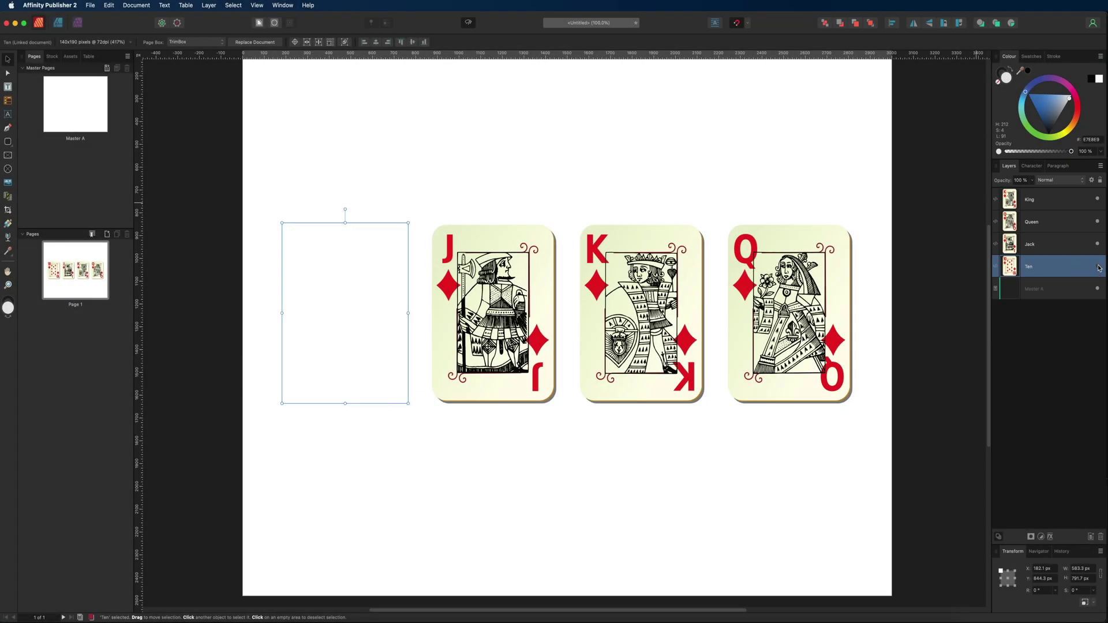
{"action": "left_click", "coordinate": [1099, 244]}
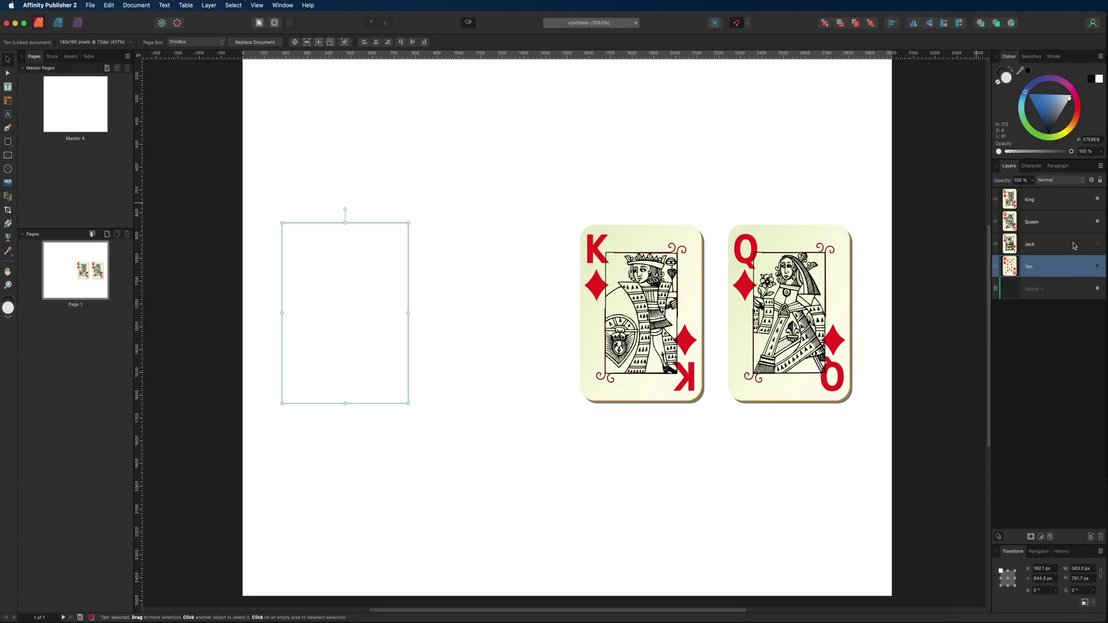
{"action": "left_click", "coordinate": [1098, 244]}
{"action": "left_click", "coordinate": [1097, 267]}
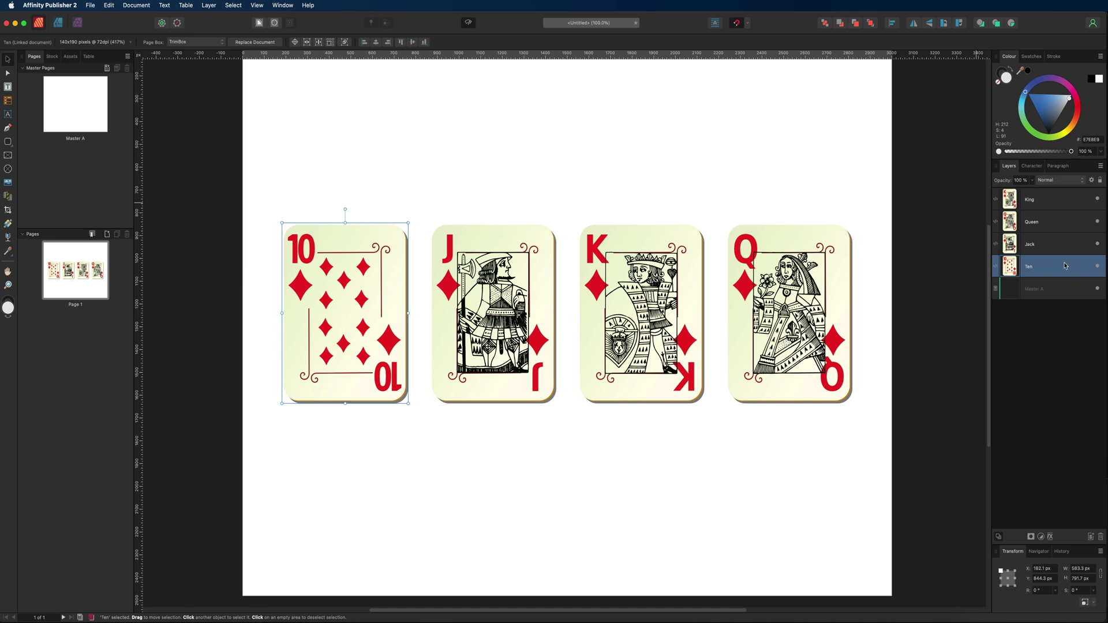
- Rename the Ten layer as fgdfghdf
{"action": "left_click", "coordinate": [1046, 250]}
{"action": "left_click", "coordinate": [1031, 269]}
{"action": "left_click", "coordinate": [1032, 249]}
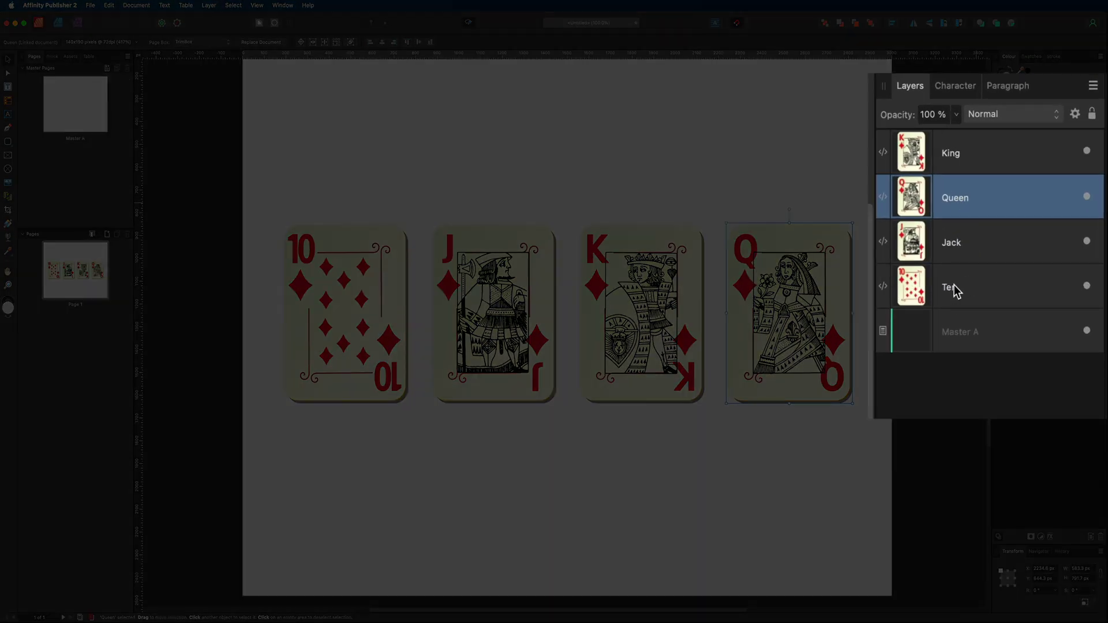
{"action": "double_click", "coordinate": [955, 285]}
{"action": "type", "text": "fgdfghdf"}
{"action": "key", "text": "Return"}
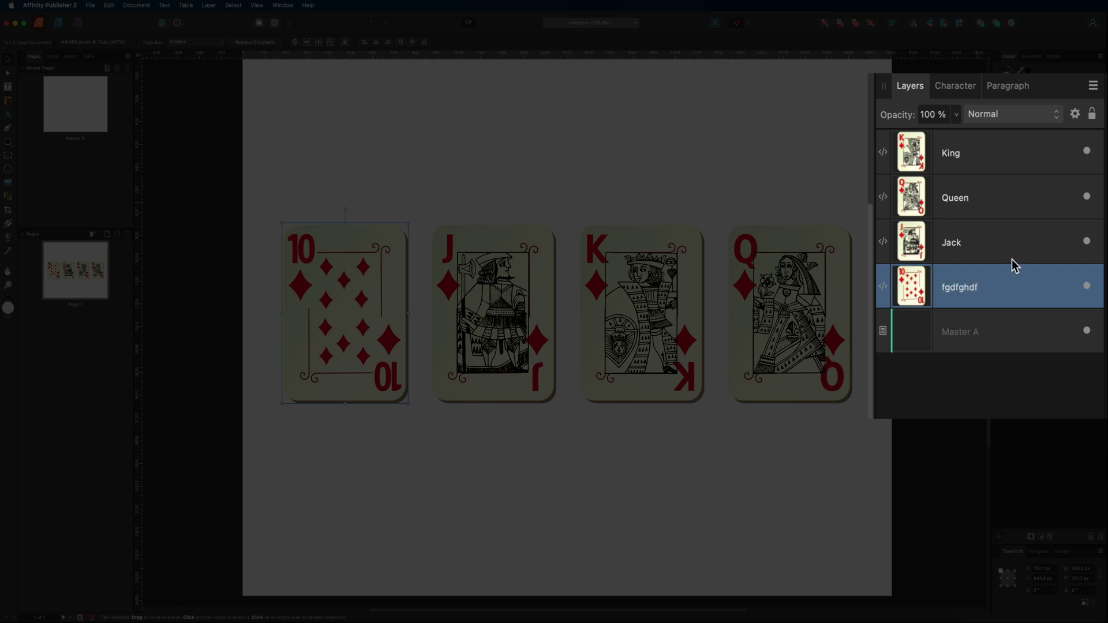
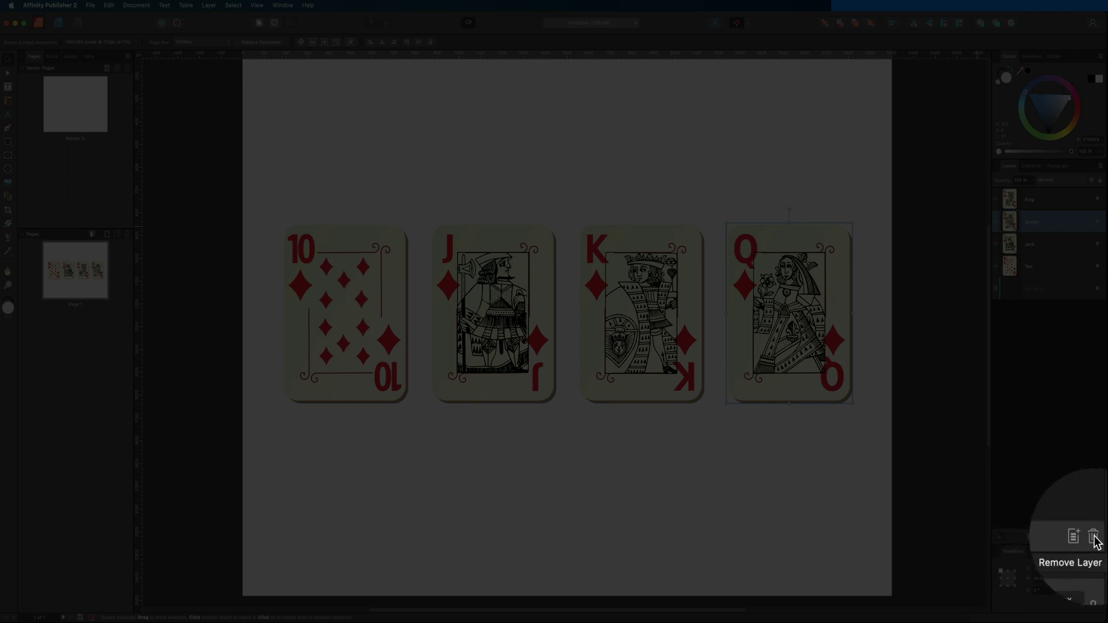
- Remove the selected Queen layer, undo the removal and clear the selection
{"action": "left_click", "coordinate": [1101, 537]}
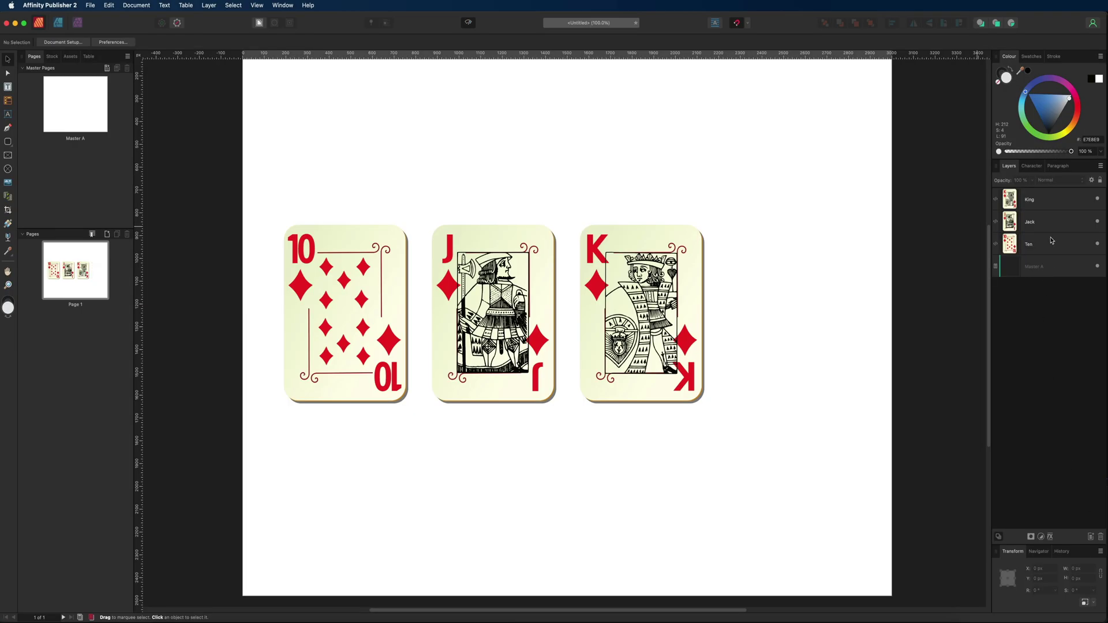
{"action": "key", "text": "super+z"}
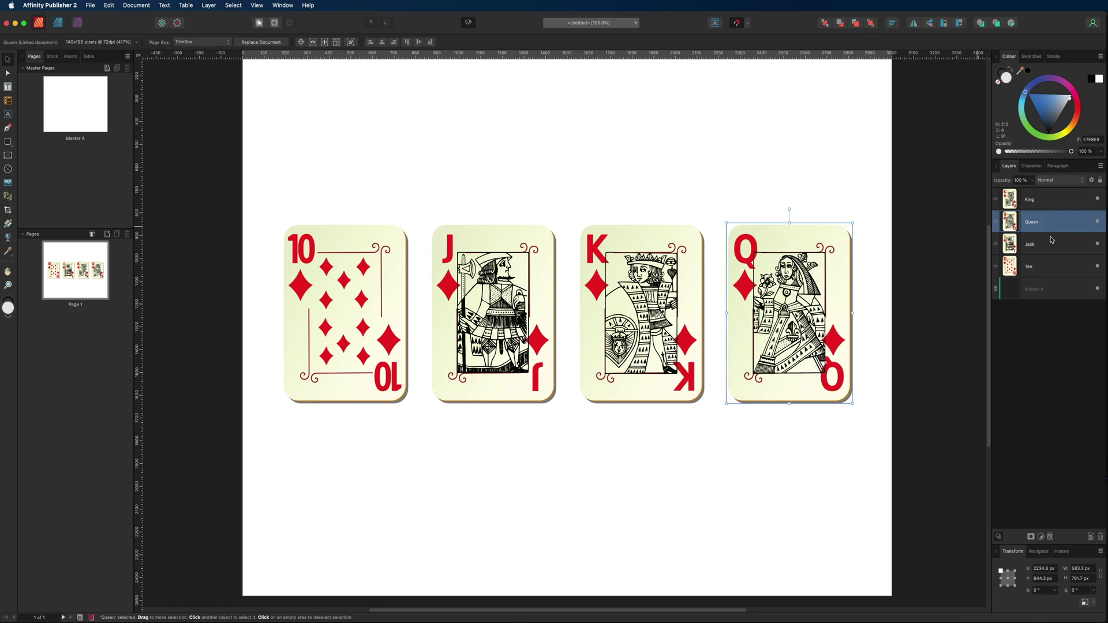
{"action": "left_click", "coordinate": [959, 202]}
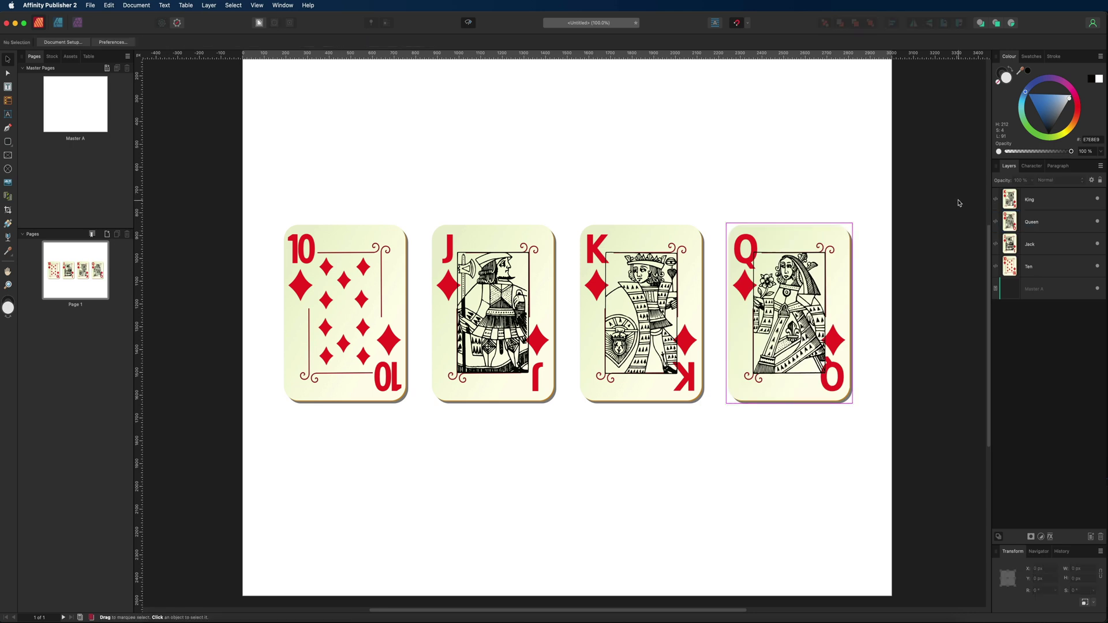
- Delete the Jack card directly on the page, undo the deletion and clear the selection
{"action": "left_click", "coordinate": [483, 240]}
{"action": "key", "text": "Delete"}
{"action": "key", "text": "super+z"}
{"action": "left_click", "coordinate": [621, 162]}
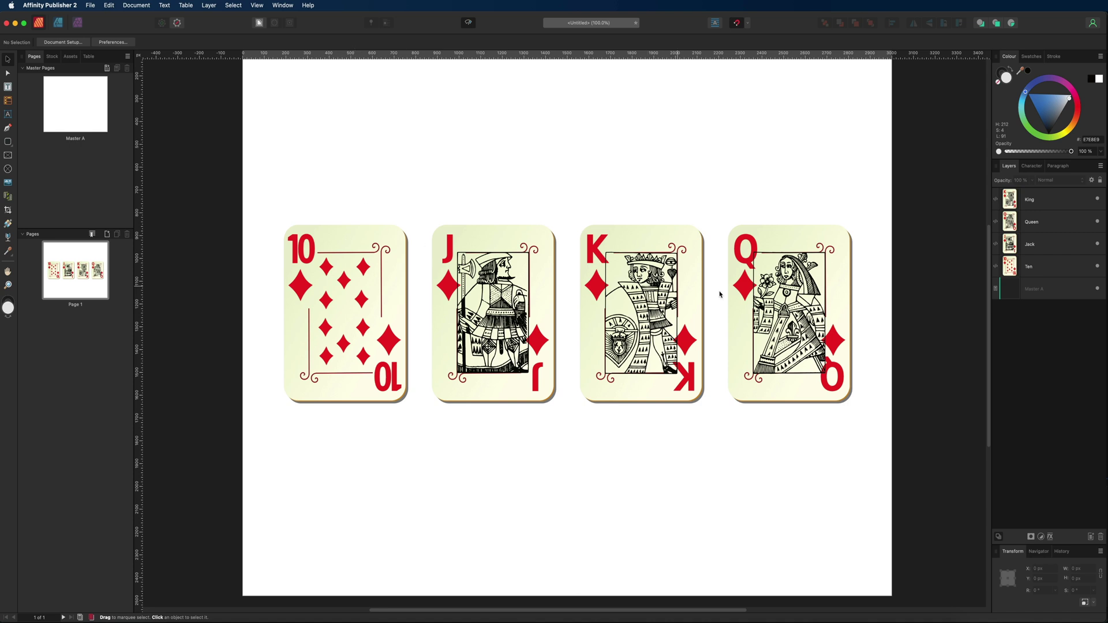
- Select the King, Queen and Ten layers one after another, and lock the Ten layer
{"action": "left_click", "coordinate": [1039, 200]}
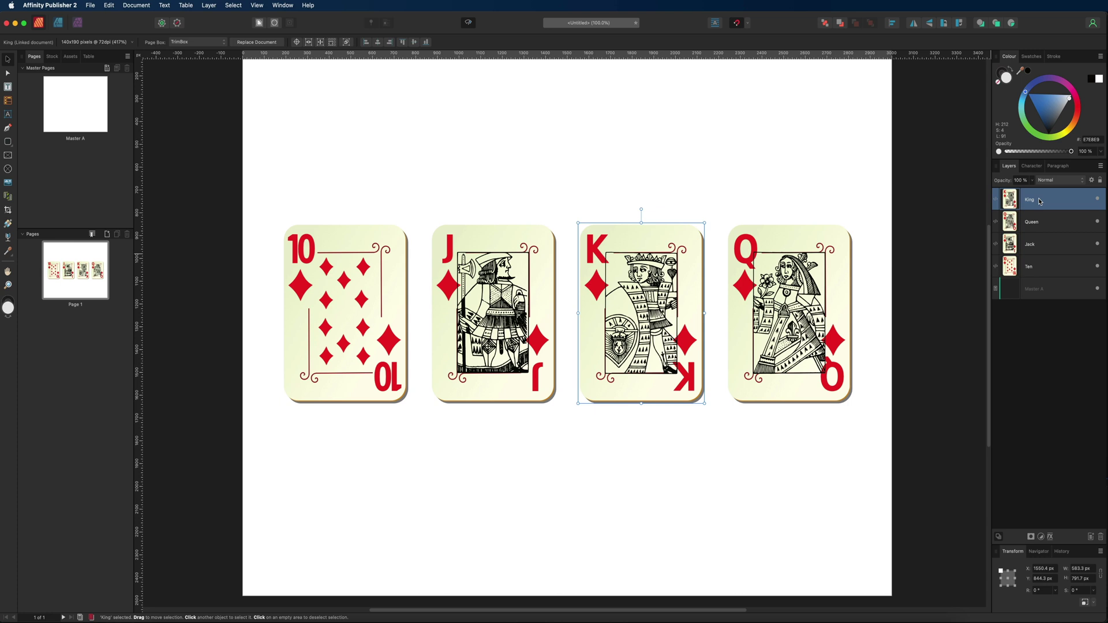
{"action": "left_click", "coordinate": [1042, 221]}
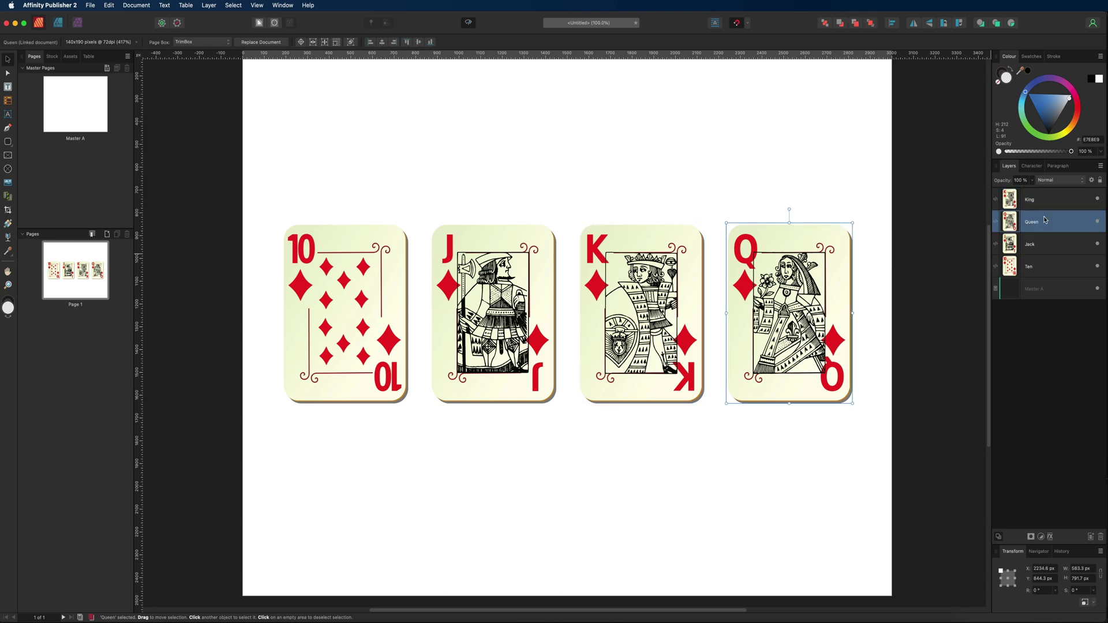
{"action": "left_click", "coordinate": [1021, 270]}
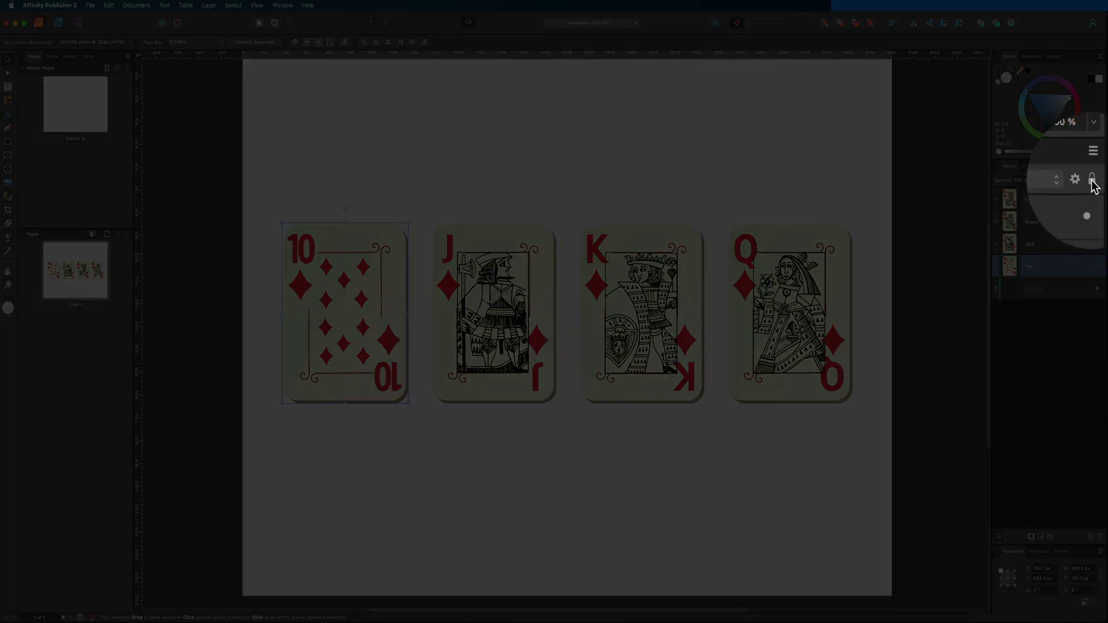
{"action": "left_click", "coordinate": [1092, 182]}
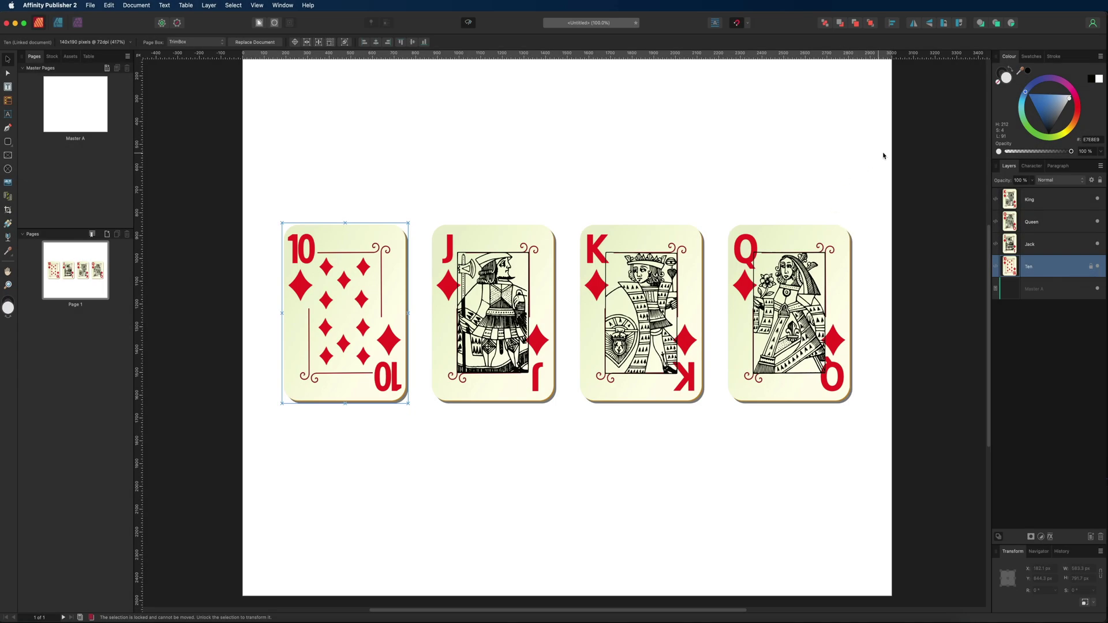
- Marquee-select across all four cards, move the unlocked ones about 101 px left and 34 px down, and undo the move
{"action": "left_click", "coordinate": [884, 148]}
{"action": "left_click_drag", "start_coordinate": [884, 148], "coordinate": [225, 471]}
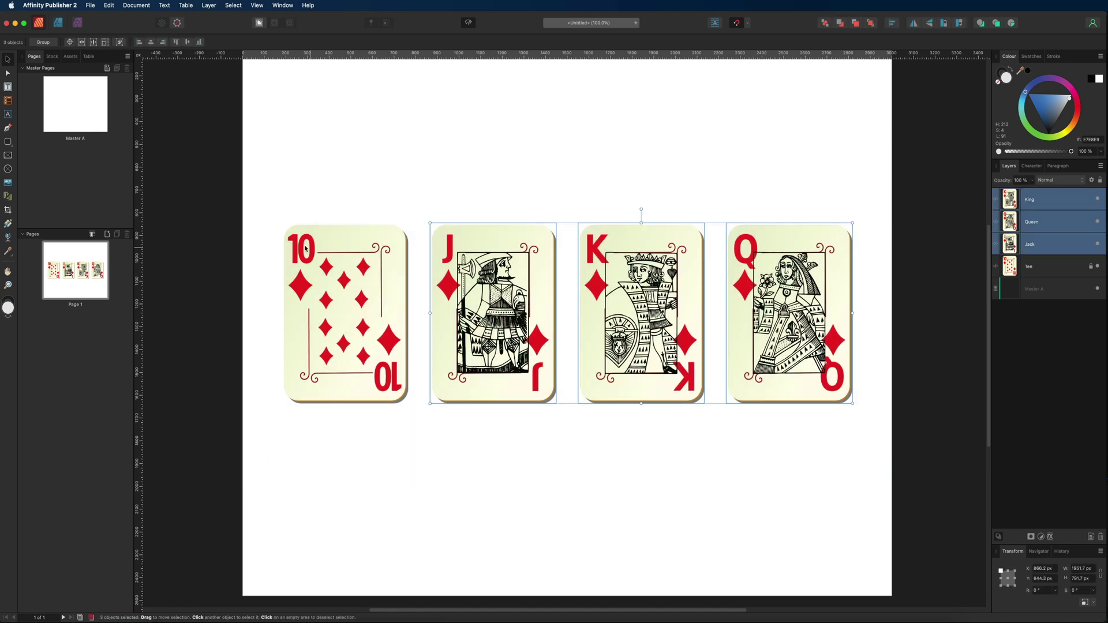
{"action": "left_click_drag", "start_coordinate": [516, 287], "coordinate": [489, 294]}
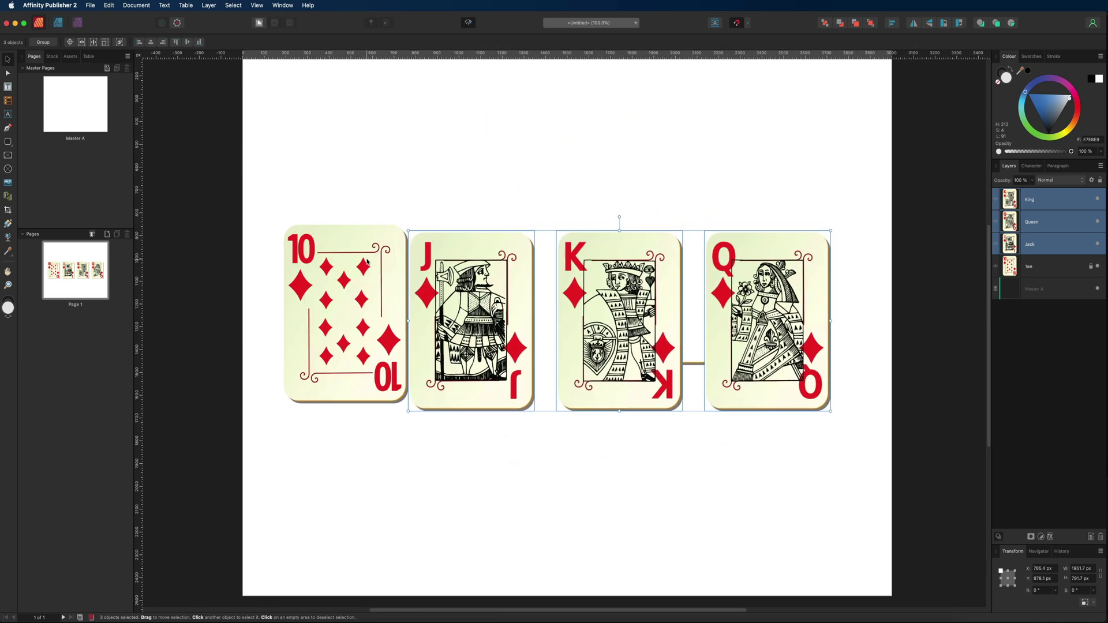
{"action": "key", "text": "super+z"}
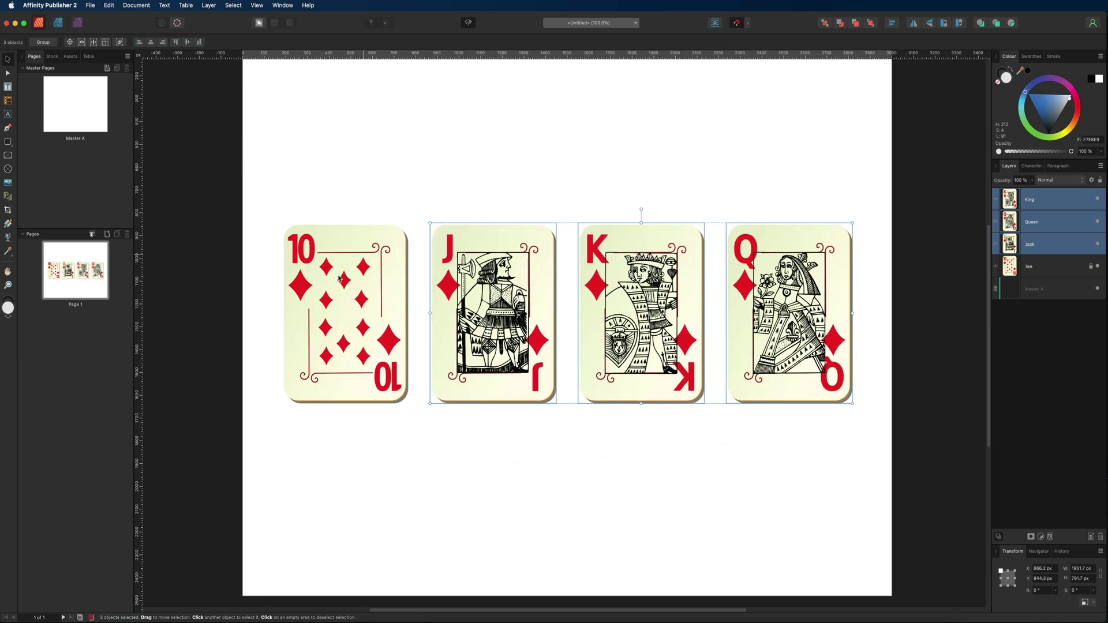
- Unlock the Ten layer, marquee-select all four cards and try moving them together
{"action": "left_click", "coordinate": [327, 261]}
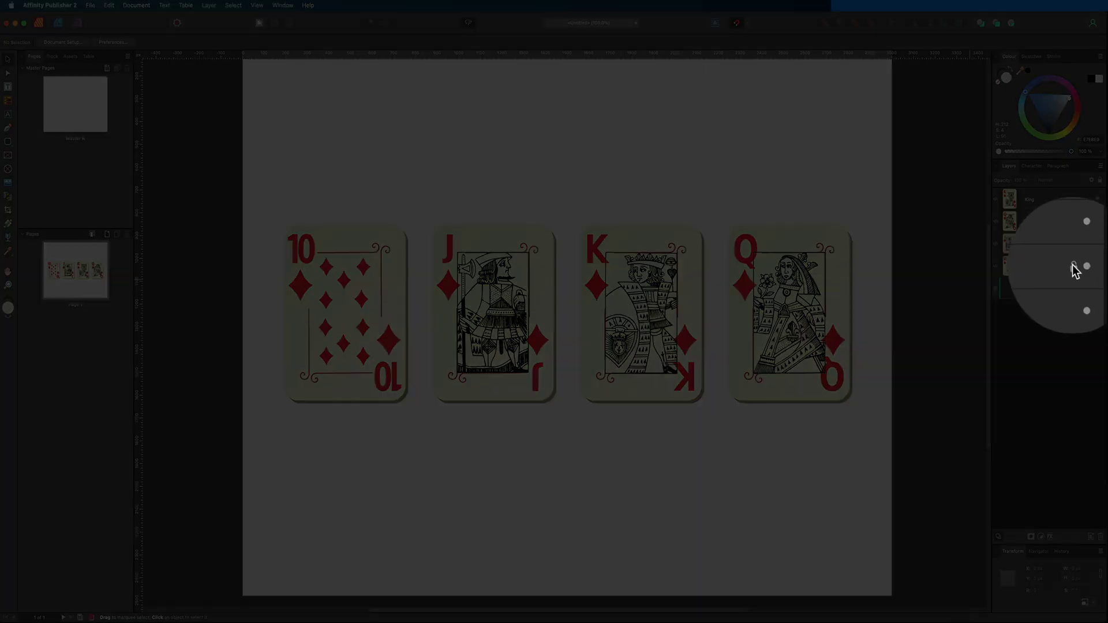
{"action": "left_click", "coordinate": [1075, 267]}
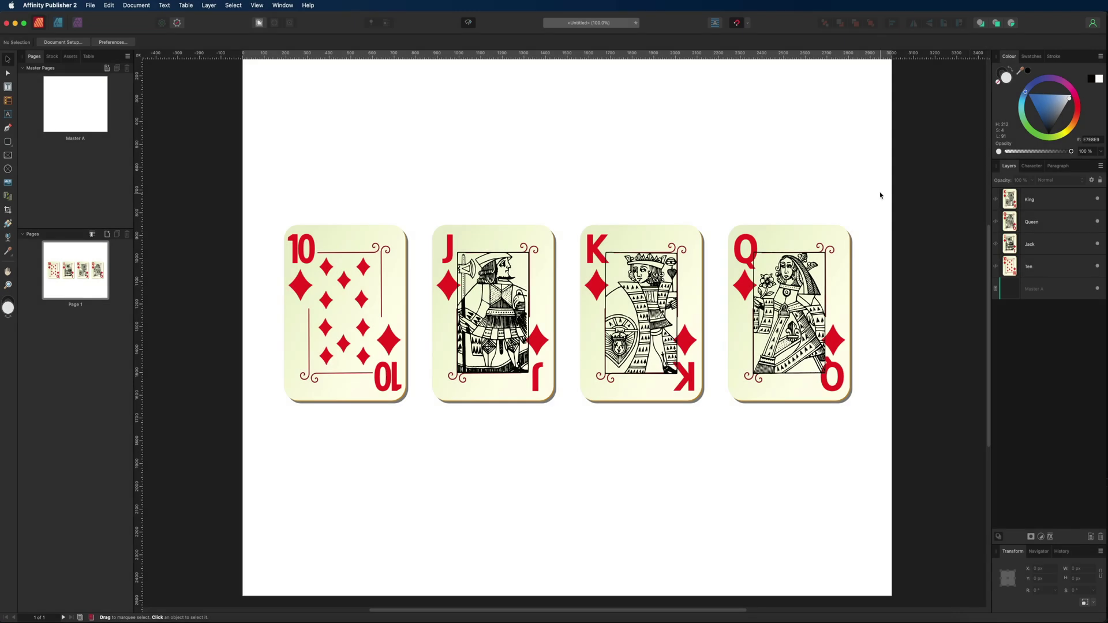
{"action": "left_click_drag", "start_coordinate": [881, 192], "coordinate": [185, 466]}
{"action": "left_click_drag", "start_coordinate": [467, 352], "coordinate": [458, 291]}
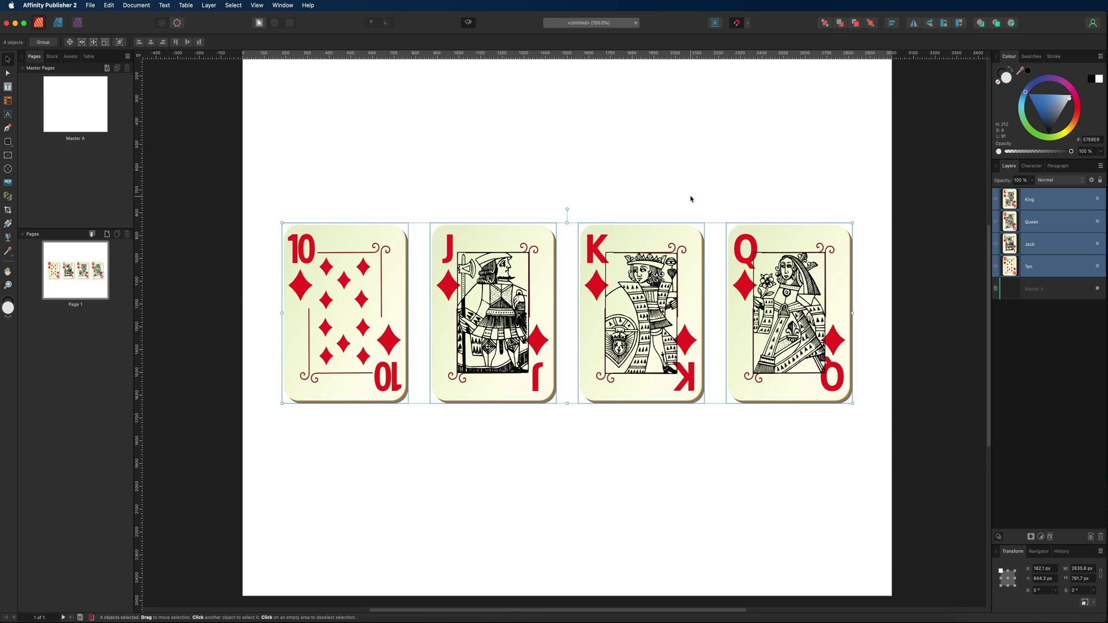
- Select the King and Ten layers individually, marquee-select all four cards on the page and clear the selection
{"action": "left_click", "coordinate": [1033, 199]}
{"action": "left_click", "coordinate": [1039, 266]}
{"action": "left_click", "coordinate": [1037, 203]}
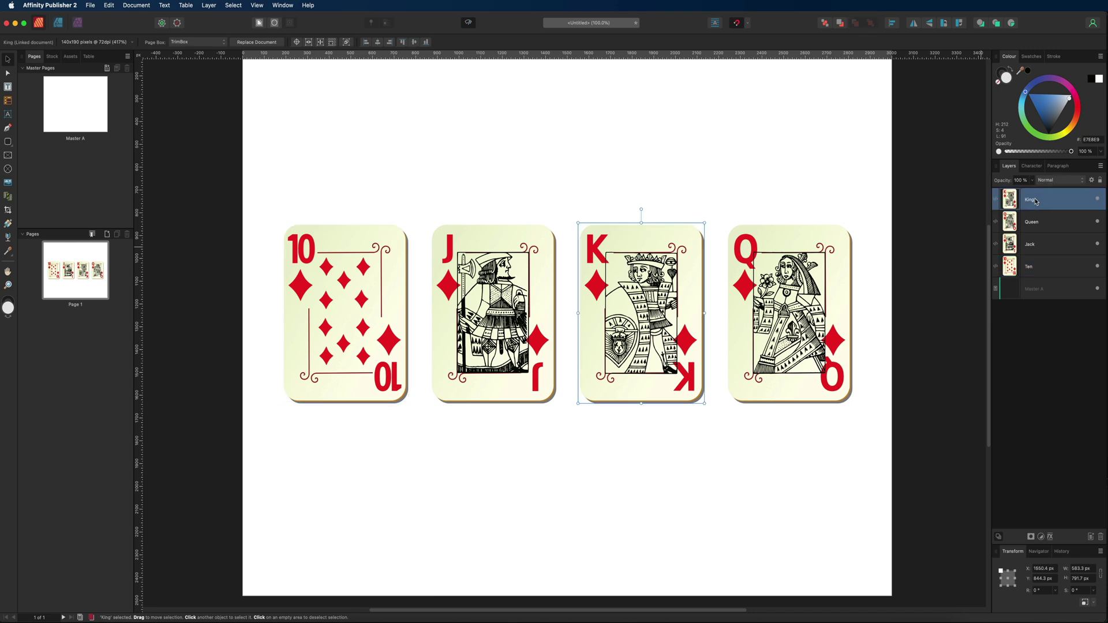
{"action": "left_click_drag", "start_coordinate": [866, 160], "coordinate": [217, 479]}
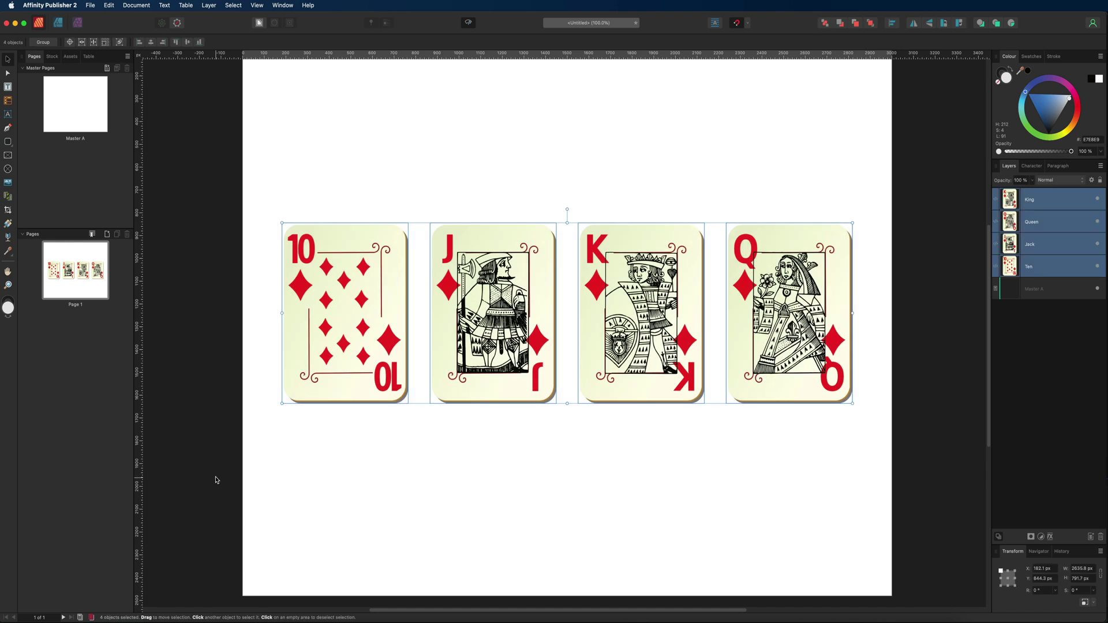
{"action": "left_click", "coordinate": [524, 494]}
- Select the range of layers from King to Ten and group them
{"action": "left_click", "coordinate": [1036, 201]}
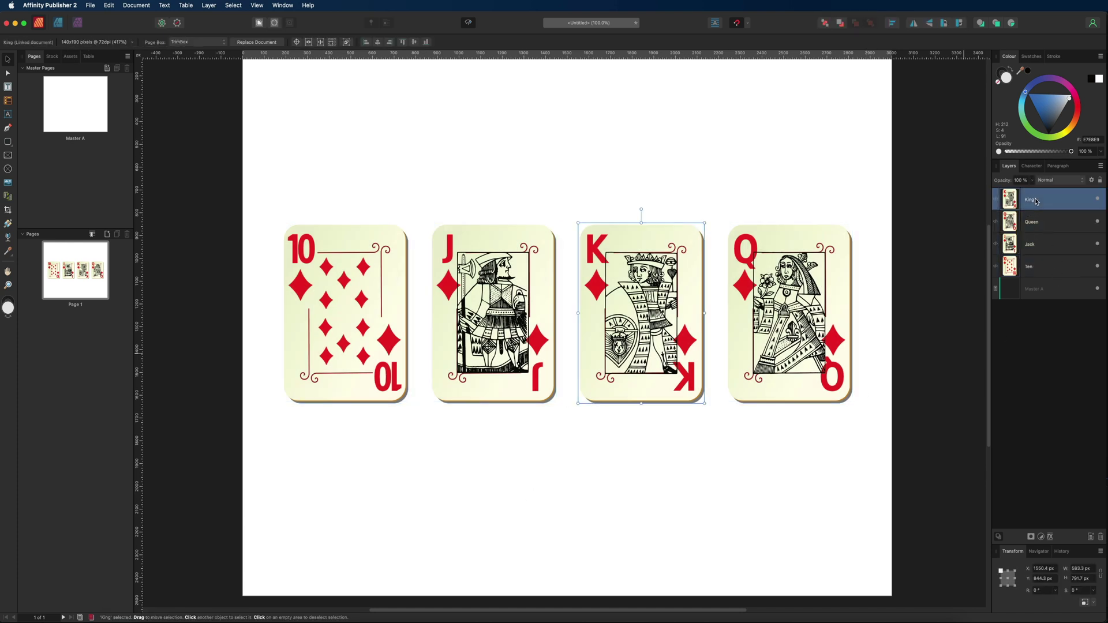
{"action": "left_click", "coordinate": [1051, 267], "text": "shift"}
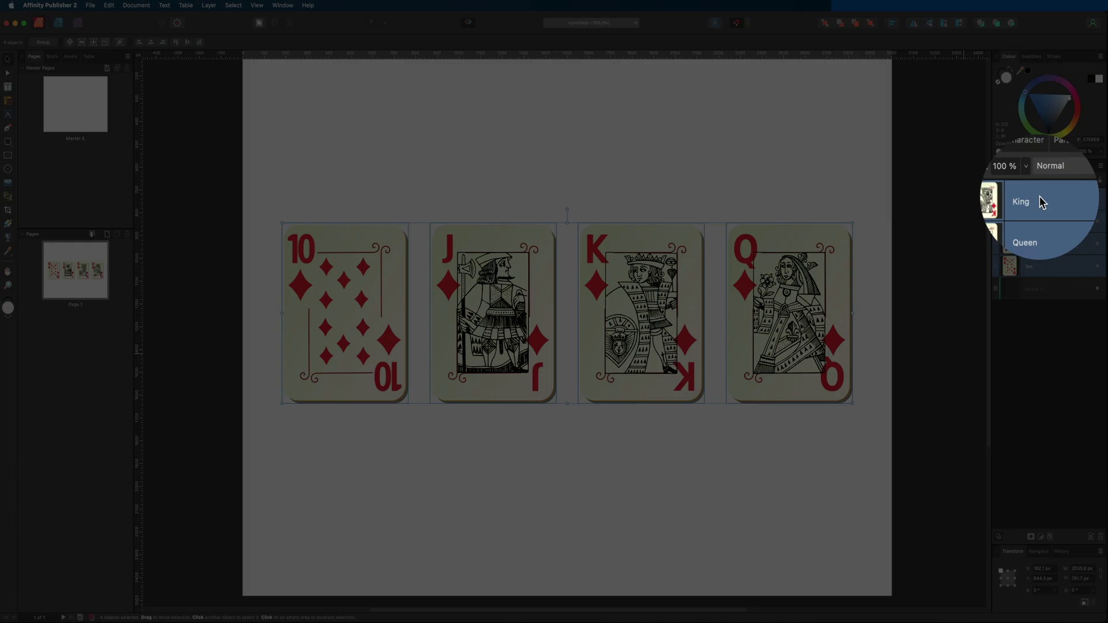
{"action": "right_click", "coordinate": [1009, 197]}
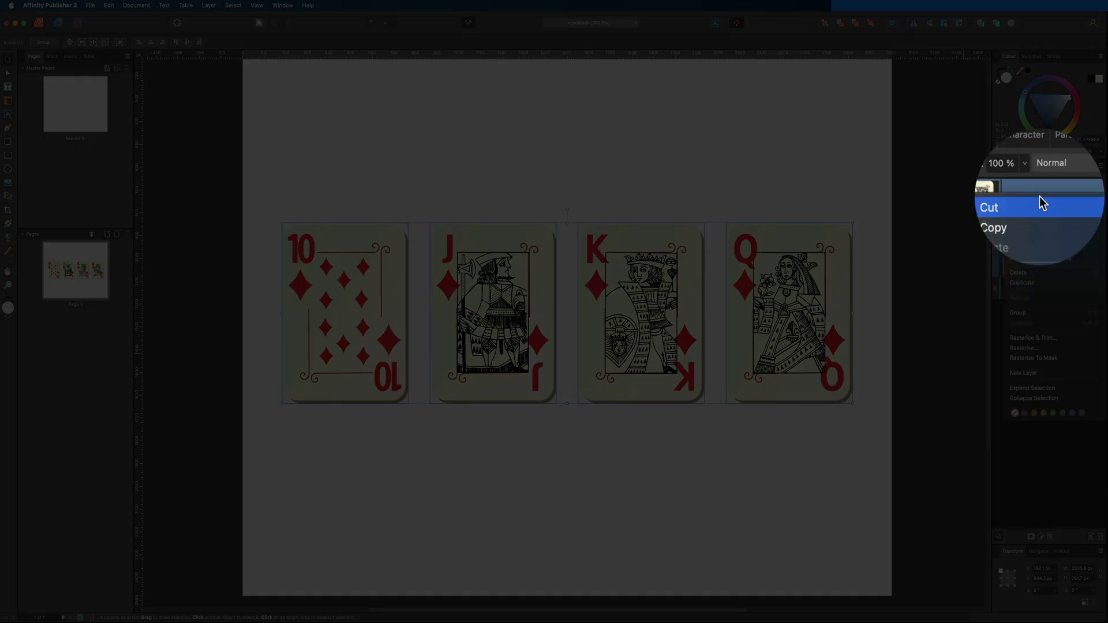
{"action": "left_click", "coordinate": [1029, 315]}
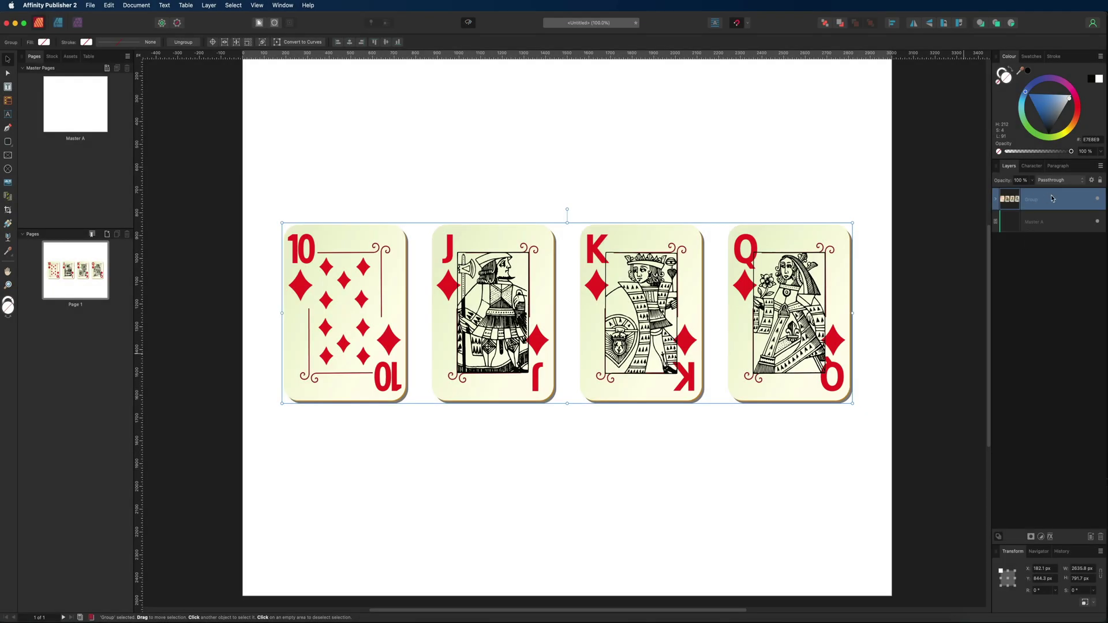
- Expand and collapse the new group to view its cards, and ungroup it
{"action": "left_click", "coordinate": [997, 199]}
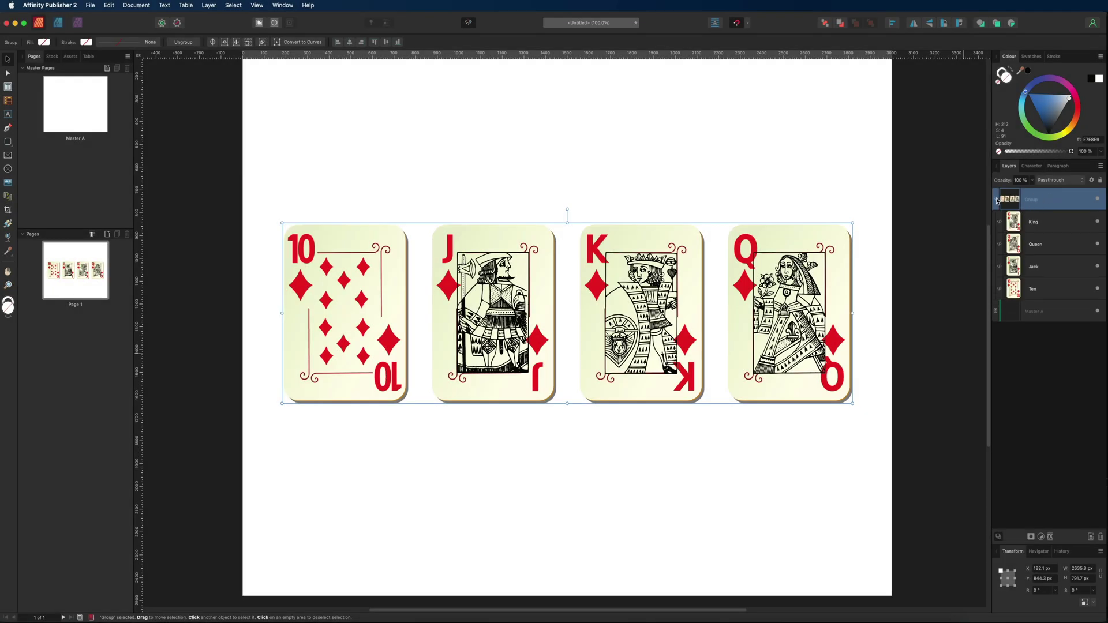
{"action": "left_click", "coordinate": [997, 200]}
{"action": "key", "text": "super+shift+g"}
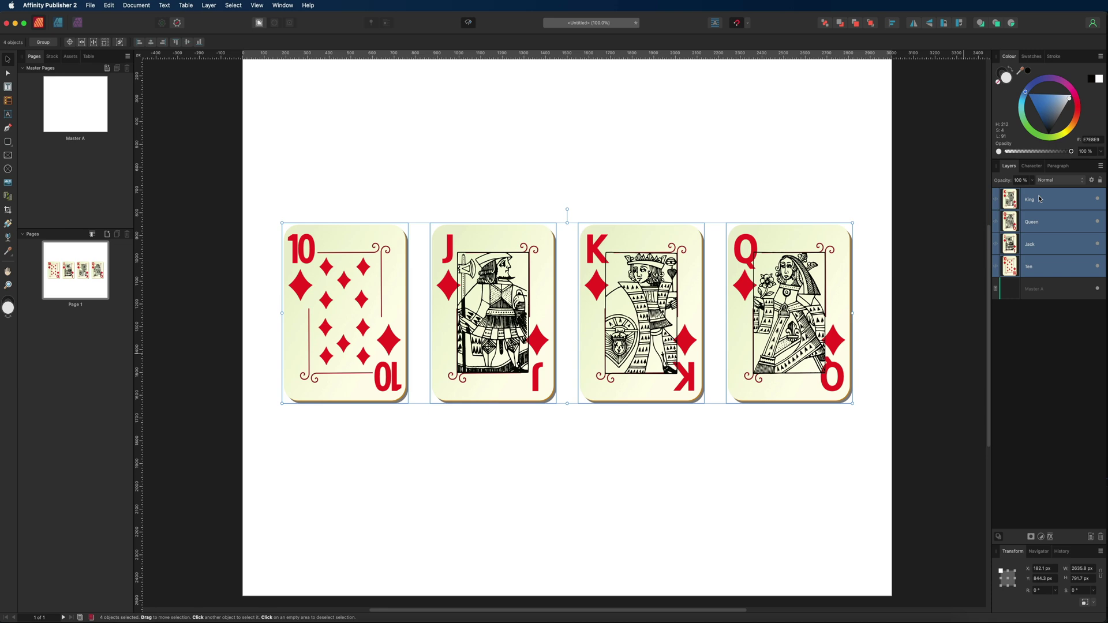
- Group the four cards again, select the King, Queen and Ten inside the group, and collapse it
{"action": "key", "text": "super+g"}
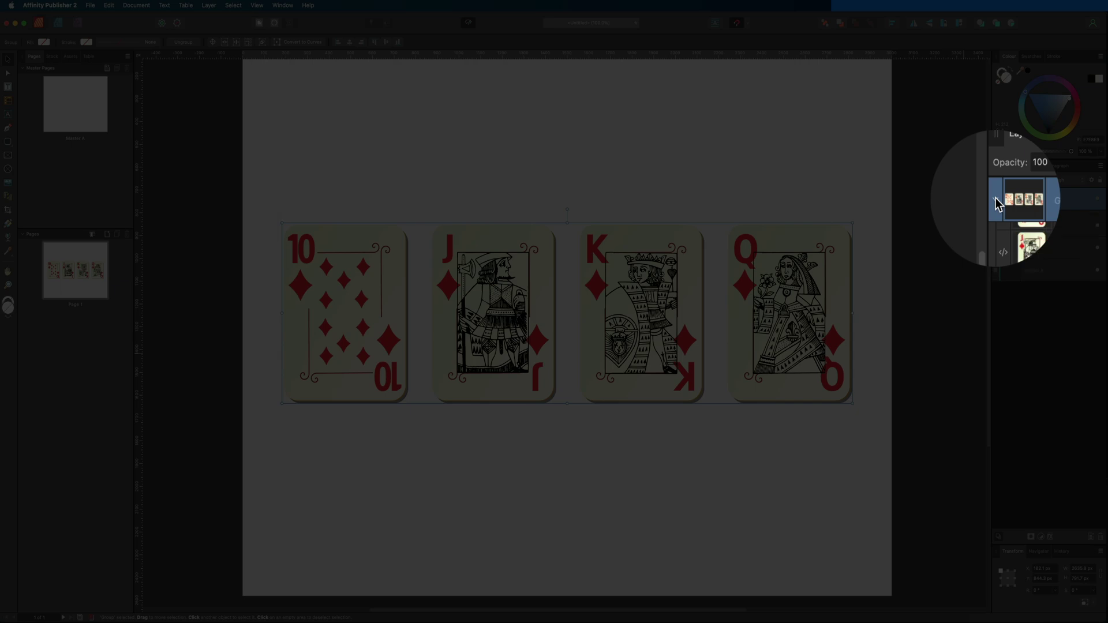
{"action": "left_click", "coordinate": [995, 198]}
{"action": "left_click", "coordinate": [1034, 222]}
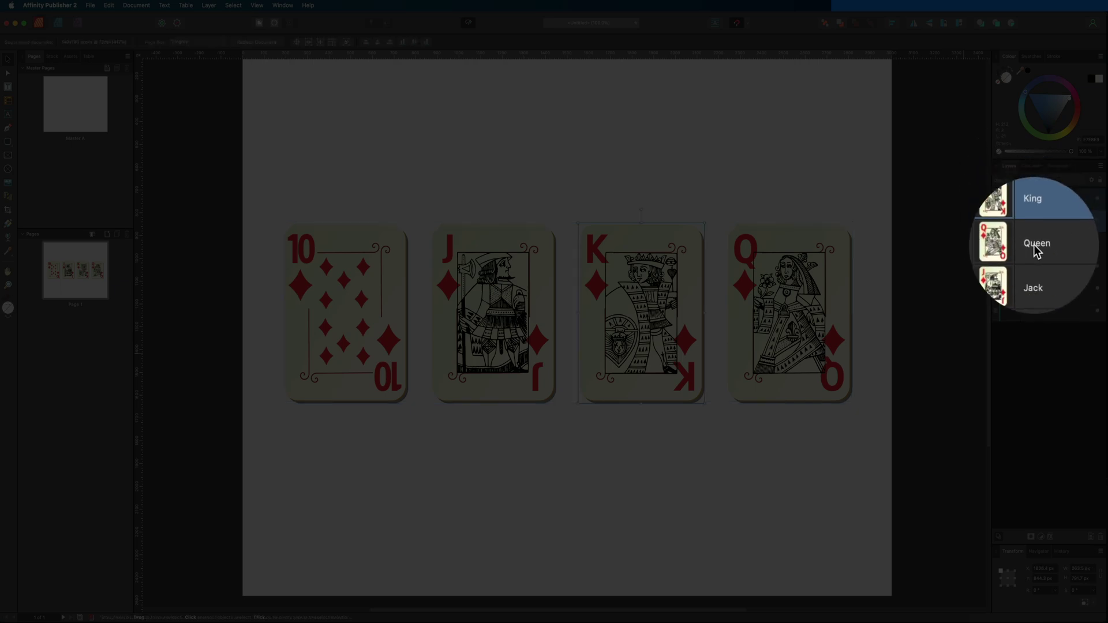
{"action": "left_click", "coordinate": [1034, 244]}
{"action": "left_click", "coordinate": [1041, 288]}
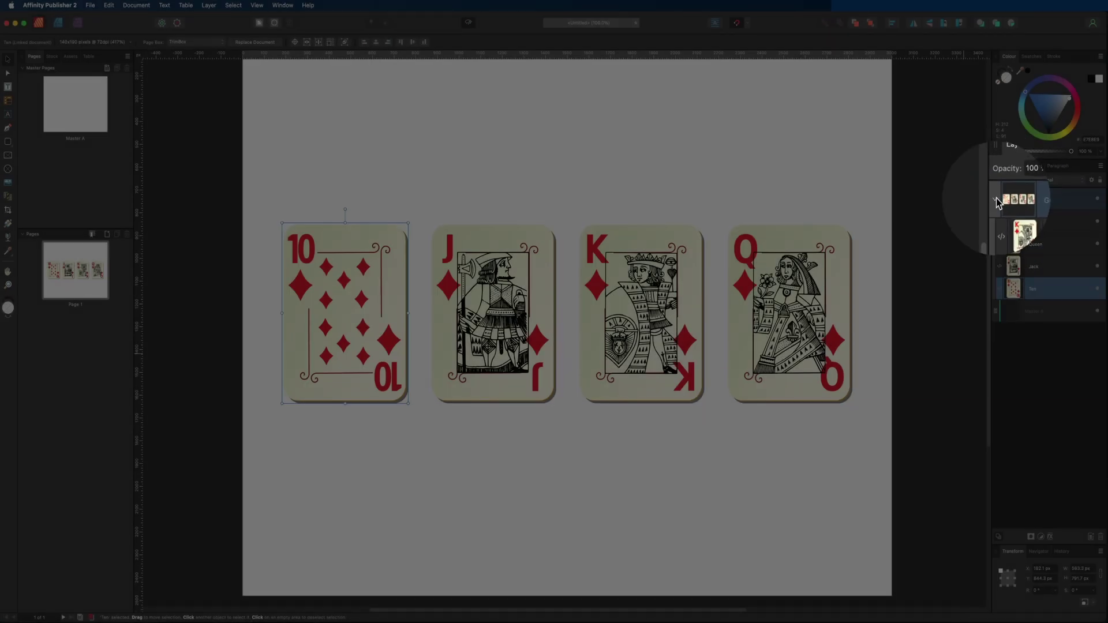
{"action": "left_click", "coordinate": [996, 198]}
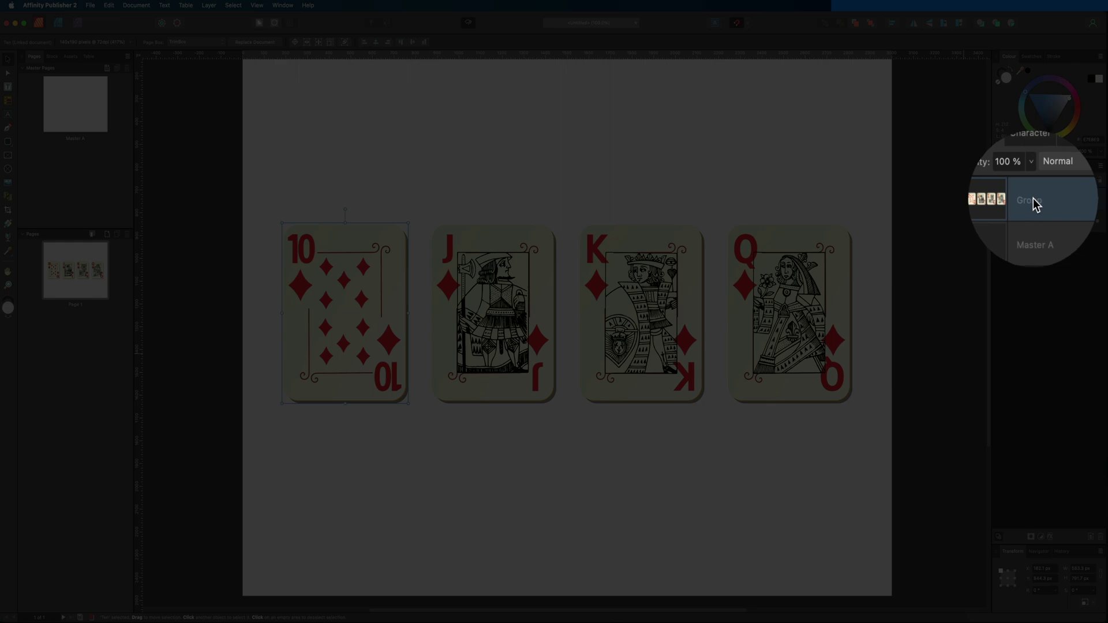
- Rename the group layer as "playing cards" and select it
{"action": "double_click", "coordinate": [1033, 199]}
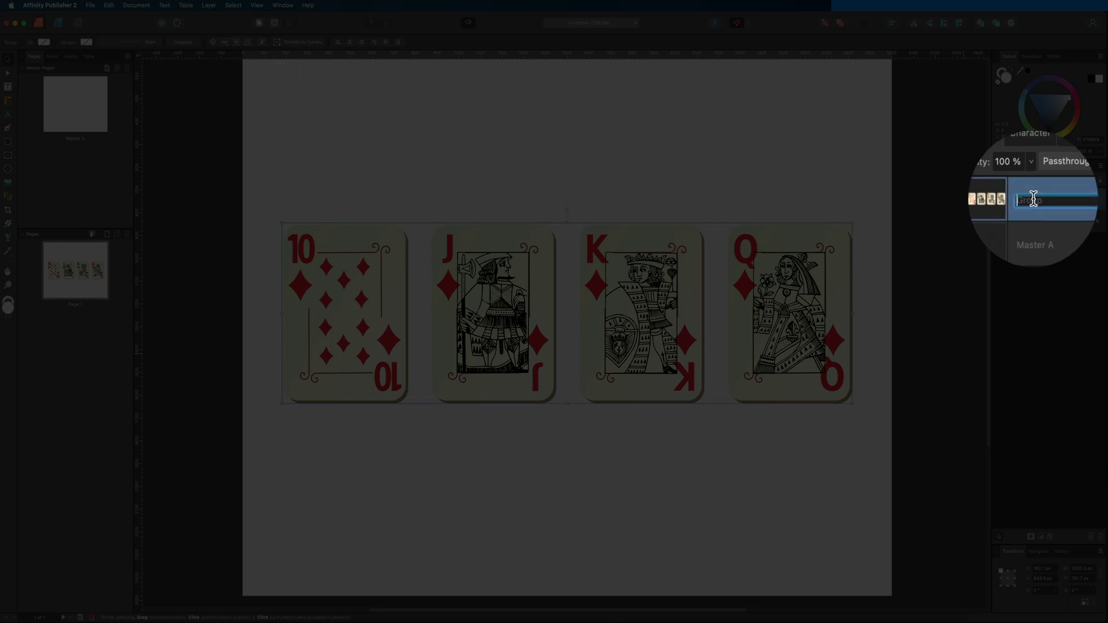
{"action": "type", "text": "playing cards"}
{"action": "key", "text": "Return"}
{"action": "left_click", "coordinate": [1040, 201]}
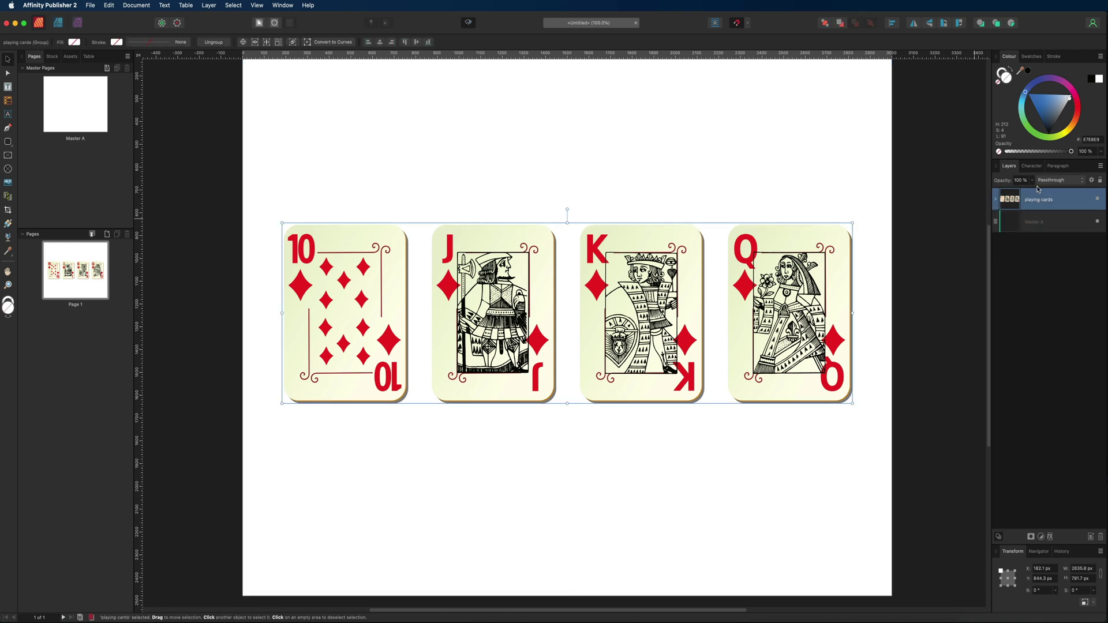
- Move the playing cards group about 92 px left and 396 px down, and enlarge it to about 2728 px wide
{"action": "left_click_drag", "start_coordinate": [606, 302], "coordinate": [582, 393]}
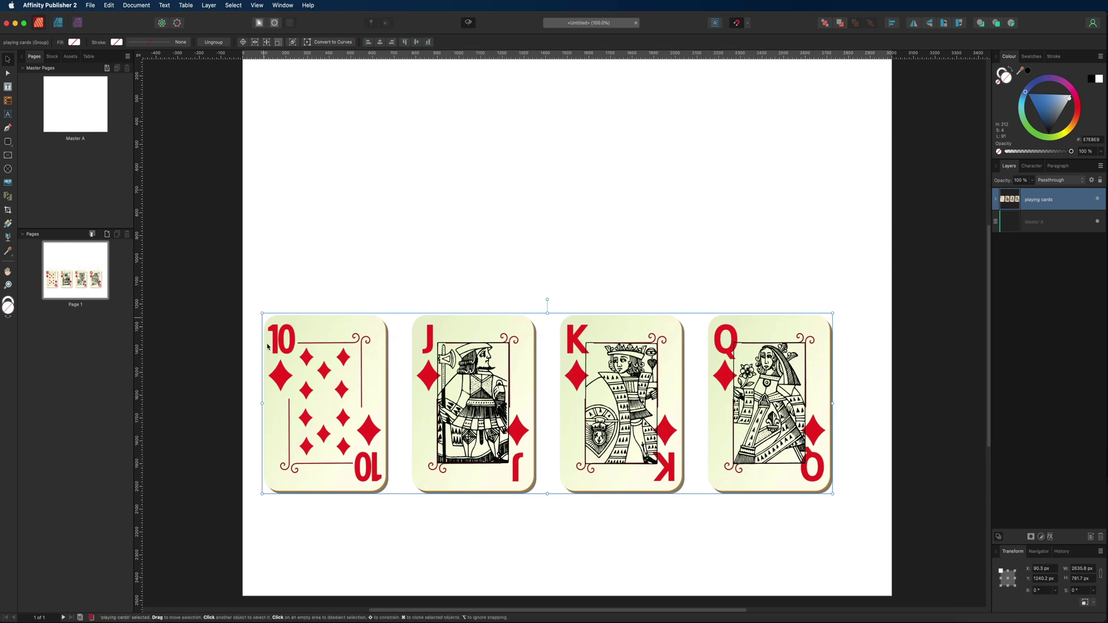
{"action": "left_click_drag", "start_coordinate": [833, 313], "coordinate": [833, 237]}
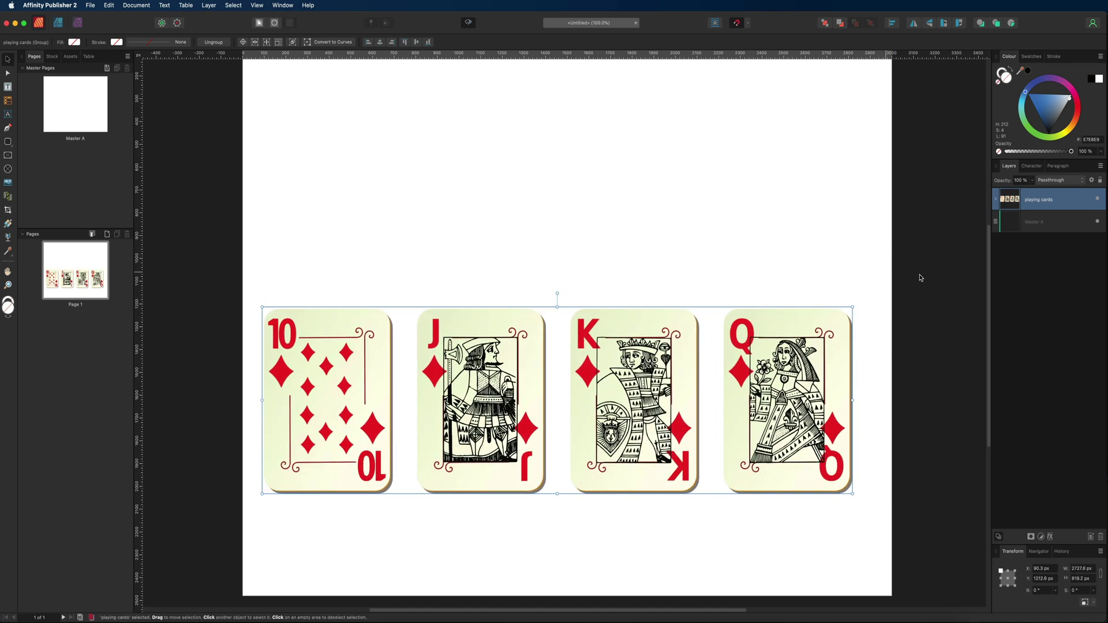
- Expand the playing cards group, move the Ten, Jack and Queen up and the King down individually, and clear the selection
{"action": "left_click", "coordinate": [996, 200]}
{"action": "left_click", "coordinate": [1036, 289]}
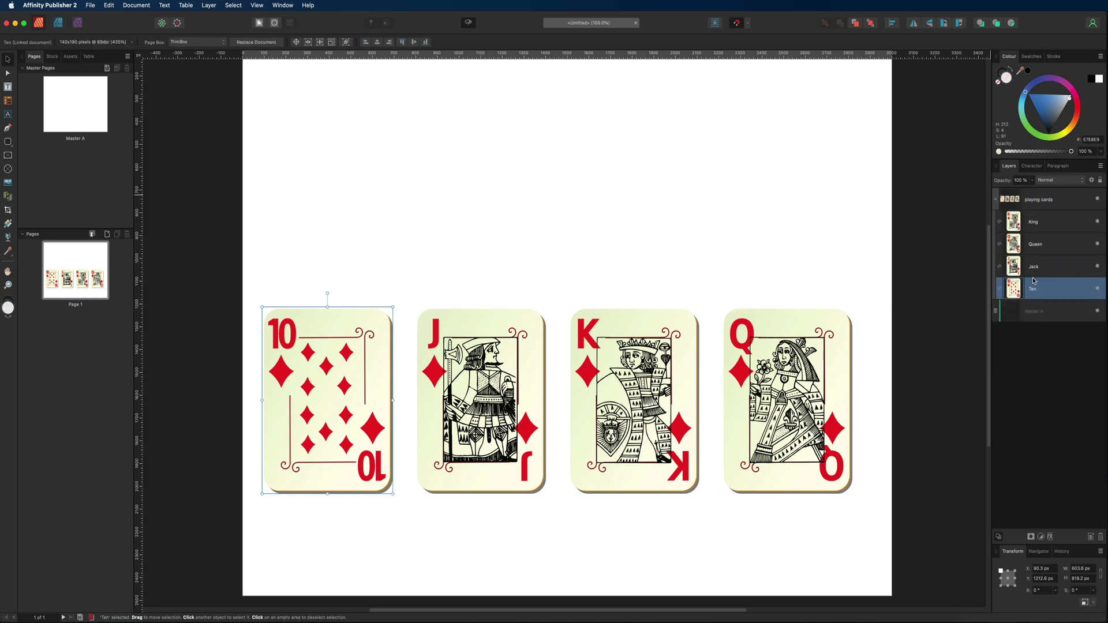
{"action": "mouse_move", "coordinate": [1043, 291]}
{"action": "left_mouse_down"}
{"action": "mouse_move", "coordinate": [1050, 237]}
{"action": "mouse_move", "coordinate": [1034, 296]}
{"action": "left_mouse_up"}
{"action": "left_click_drag", "start_coordinate": [327, 398], "coordinate": [327, 350]}
{"action": "left_click", "coordinate": [1023, 267]}
{"action": "left_click_drag", "start_coordinate": [482, 398], "coordinate": [484, 220]}
{"action": "left_click_drag", "start_coordinate": [788, 404], "coordinate": [789, 322]}
{"action": "left_click_drag", "start_coordinate": [629, 398], "coordinate": [628, 444]}
{"action": "left_click", "coordinate": [326, 353]}
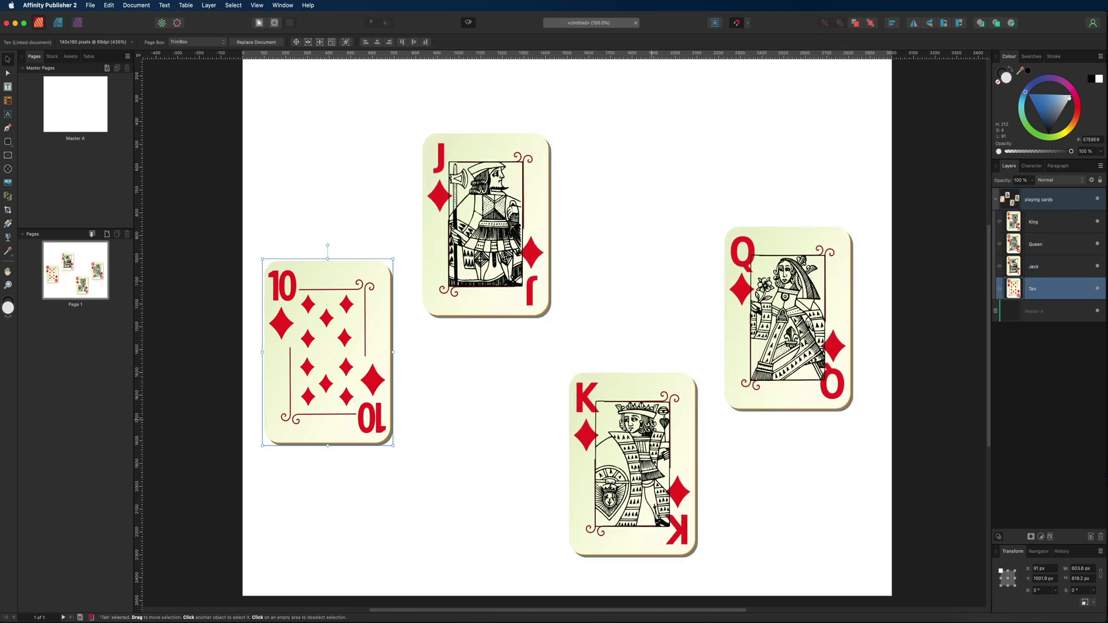
{"action": "left_click", "coordinate": [325, 104]}
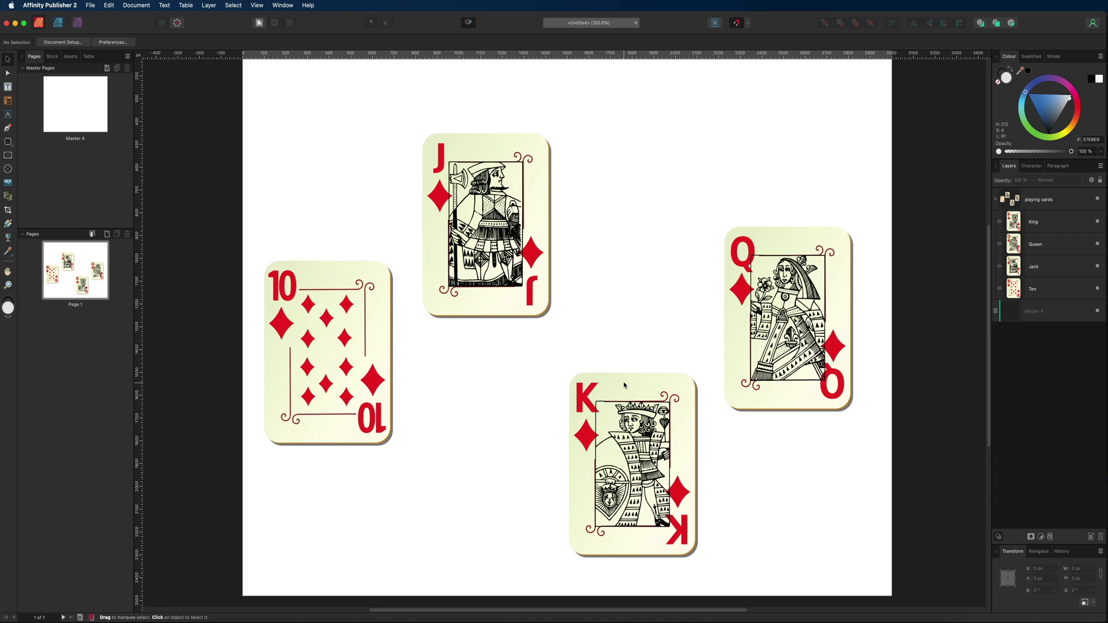
- Collapse and select the playing cards group, and move all the scattered cards together to the right and down
{"action": "left_click", "coordinate": [995, 199]}
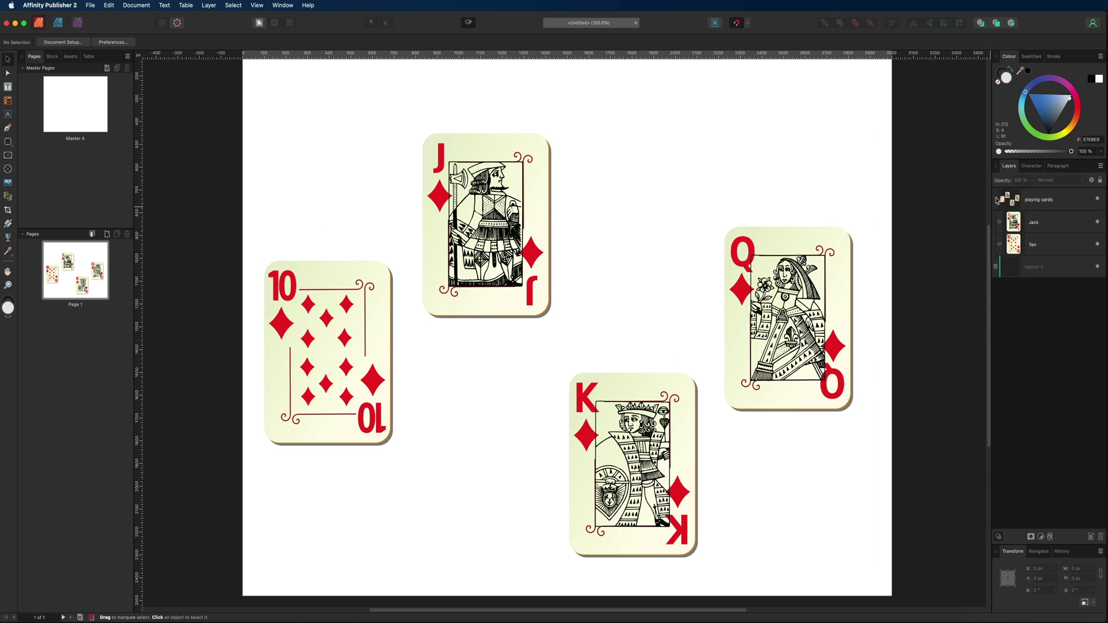
{"action": "left_click", "coordinate": [1039, 200]}
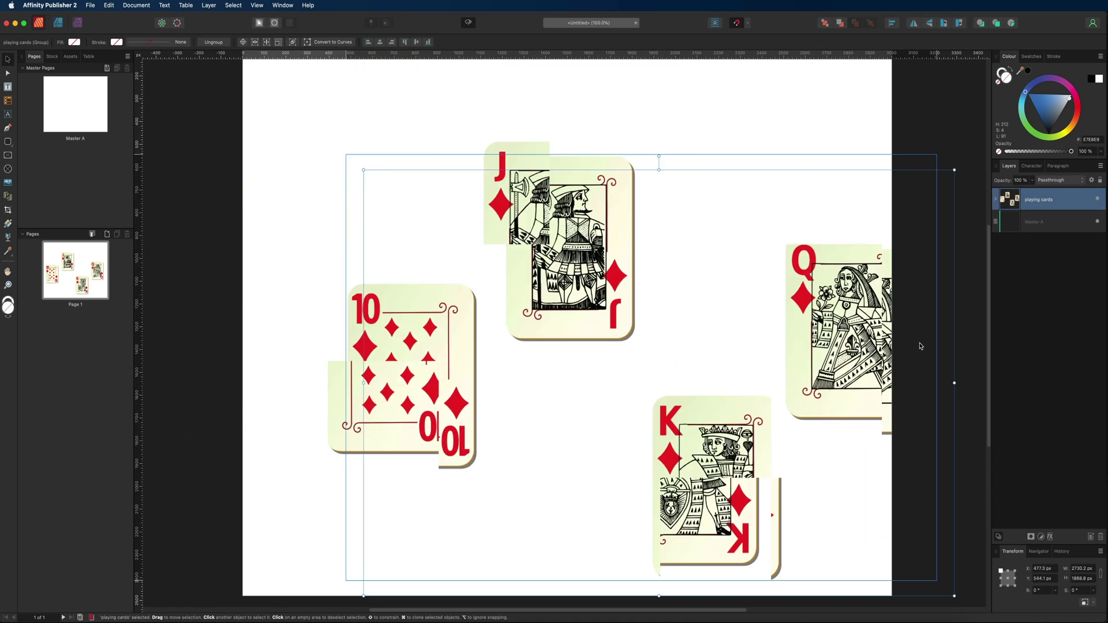
{"action": "left_click_drag", "start_coordinate": [855, 111], "coordinate": [855, 173]}
- Undo all the card and group moves, the group's enlargement and its renaming
{"action": "key", "text": "super+z"}
{"action": "key", "text": "super+z"}
{"action": "key", "text": "super+z"}
{"action": "key", "text": "super+z"}
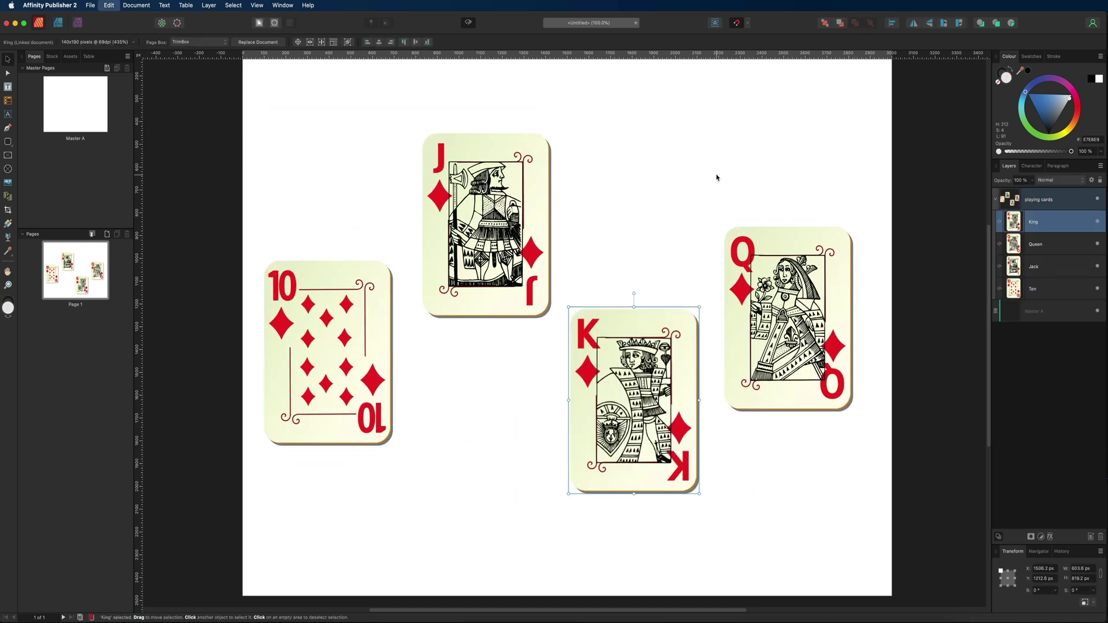
{"action": "key", "text": "super+z"}
{"action": "key", "text": "super+z"}
{"action": "key", "text": "super+z"}
{"action": "key", "text": "super+z"}
{"action": "key", "text": "super+z"}
{"action": "key", "text": "super+z"}
{"action": "key", "text": "super+z"}
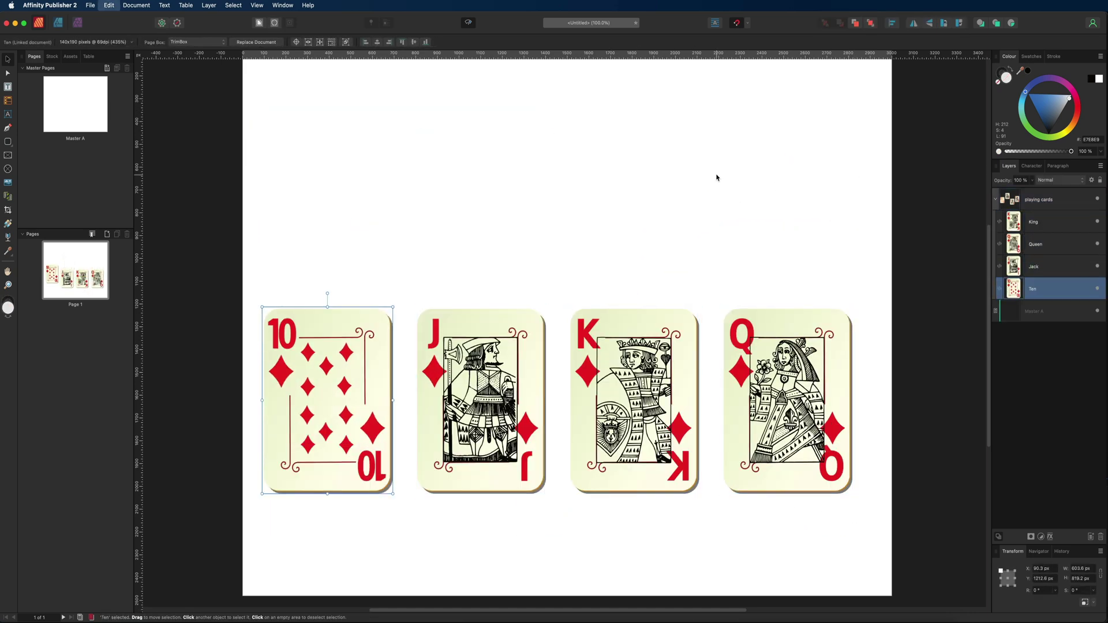
{"action": "key", "text": "super+z"}
{"action": "key", "text": "super+z"}
{"action": "key", "text": "super+z"}
{"action": "key", "text": "super+z"}
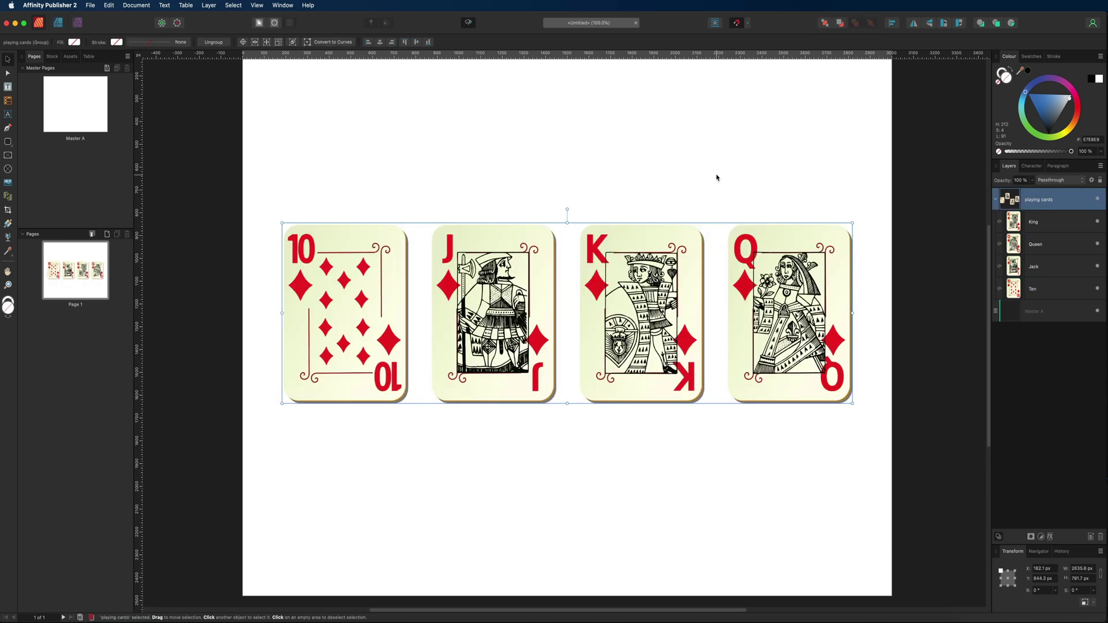
{"action": "key", "text": "super+z"}
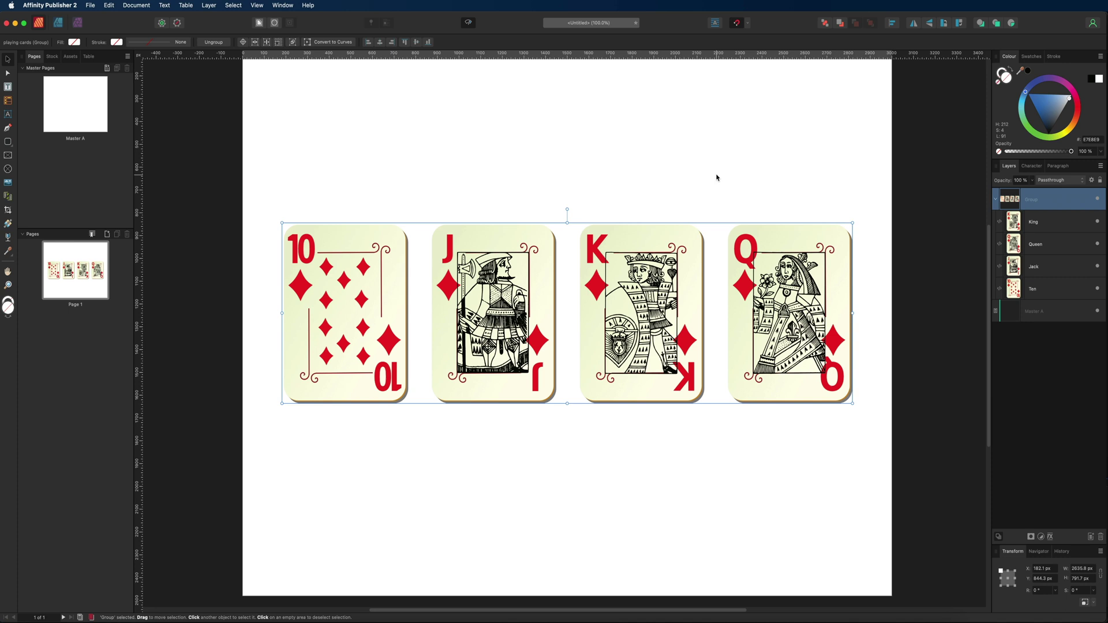
- Select the King through Ten layers inside the group and move them out above it
{"action": "left_click", "coordinate": [1004, 217]}
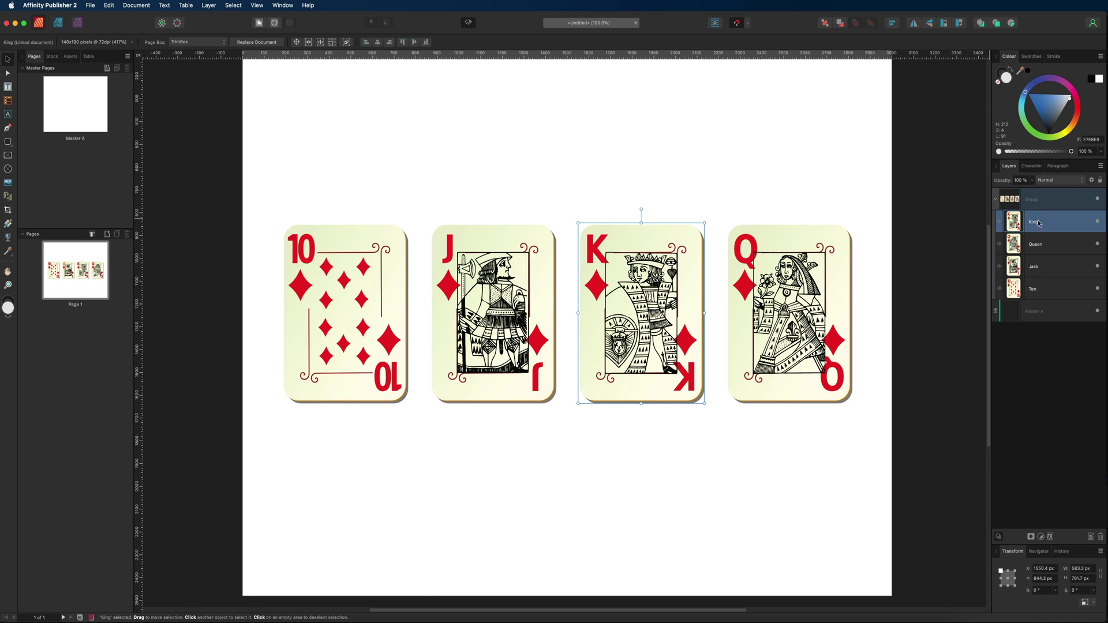
{"action": "left_click", "coordinate": [1036, 289], "text": "shift"}
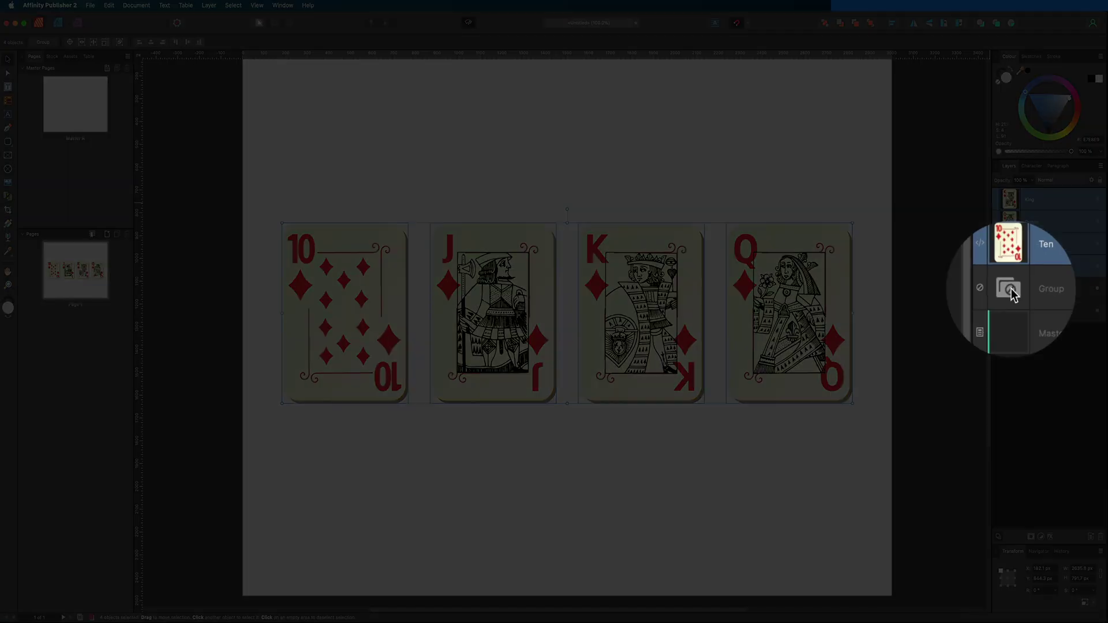
{"action": "left_click", "coordinate": [1033, 289]}
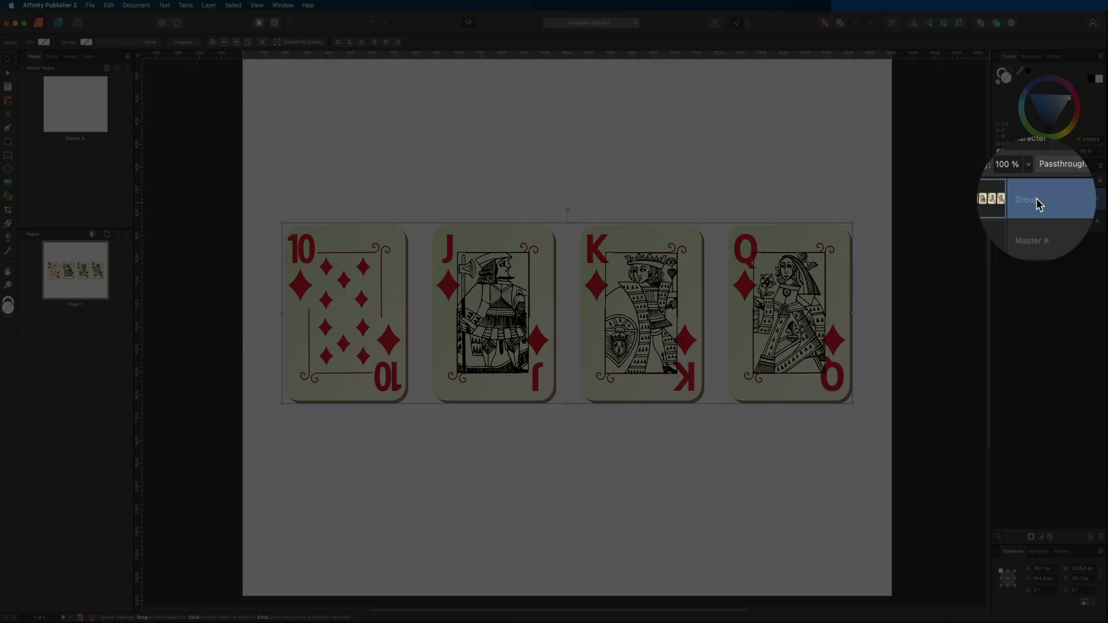
- Ungroup the four cards, and select the King and Ten layers one after the other
{"action": "right_click", "coordinate": [1037, 196]}
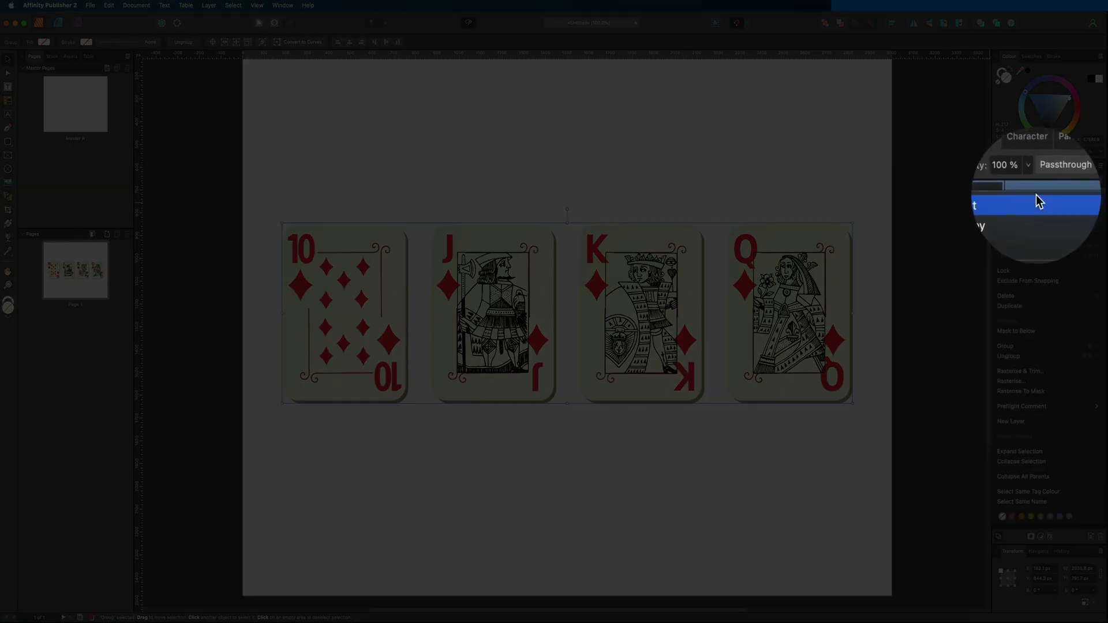
{"action": "left_click", "coordinate": [1017, 357]}
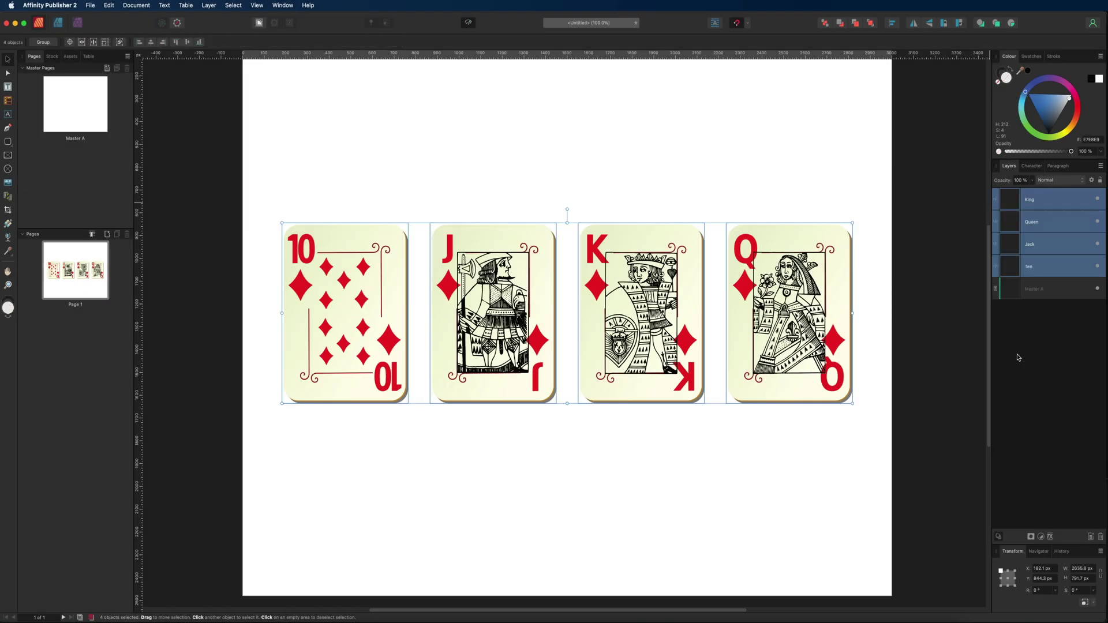
{"action": "left_click", "coordinate": [1050, 198]}
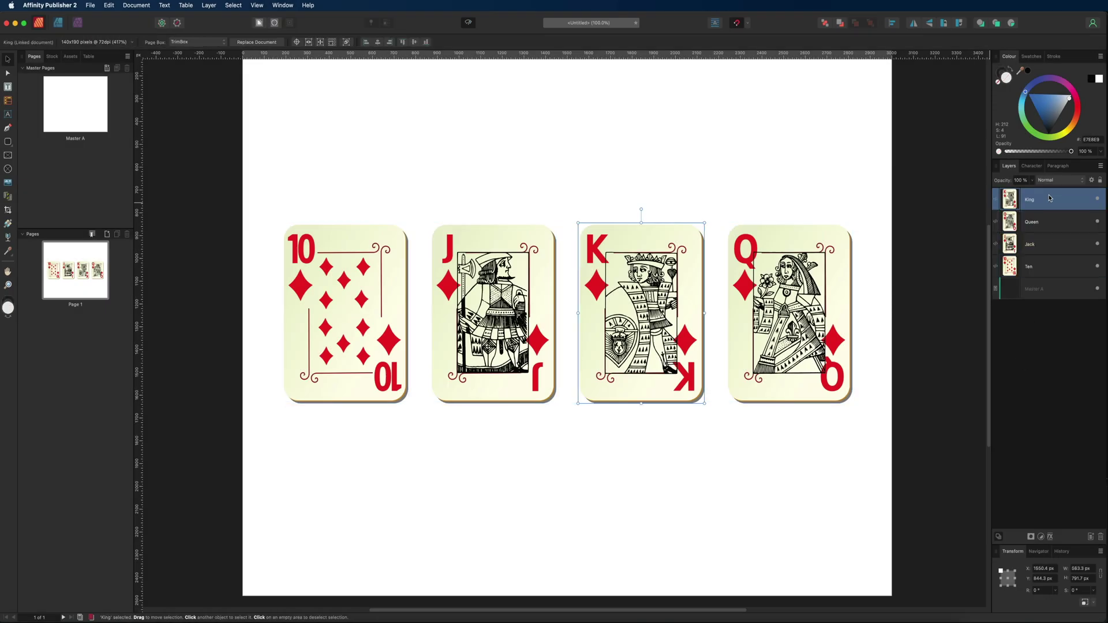
{"action": "left_click", "coordinate": [1038, 259]}
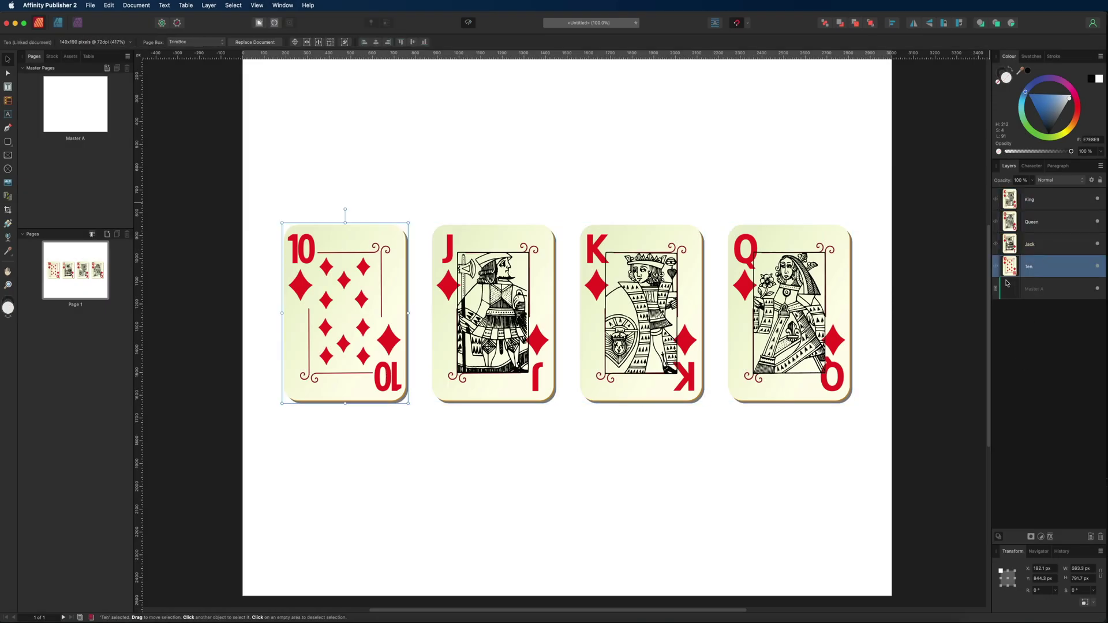
- Select the King, Queen, Jack and Ten layers one after another, and return to the King layer
{"action": "key", "text": "super+alt+bracketleft"}
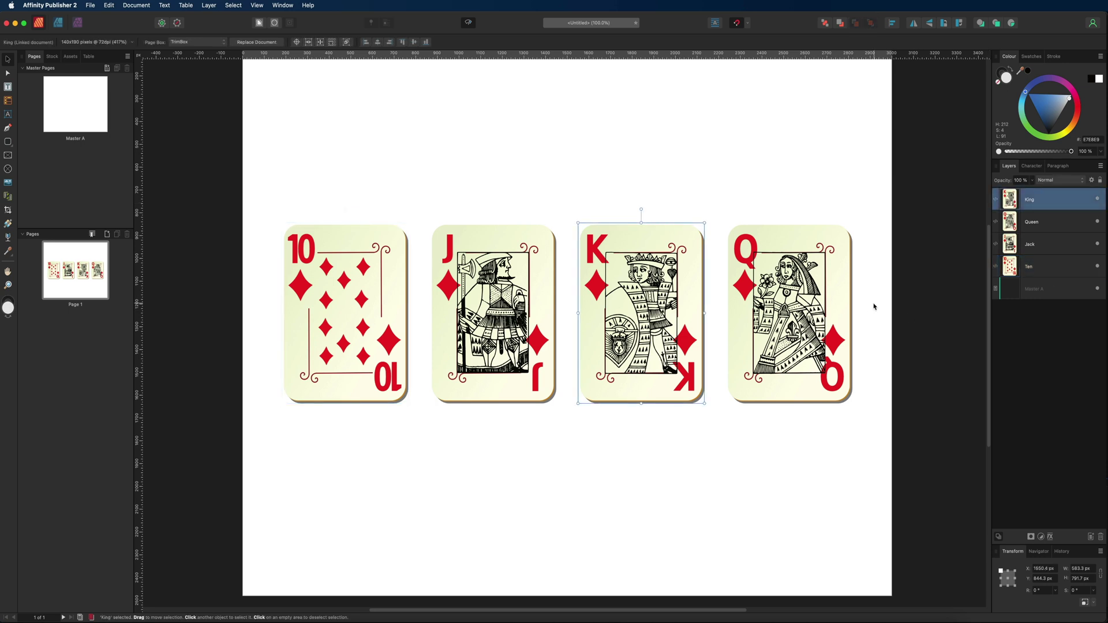
{"action": "left_click", "coordinate": [1031, 226]}
{"action": "left_click", "coordinate": [1031, 242]}
{"action": "left_click", "coordinate": [1036, 261]}
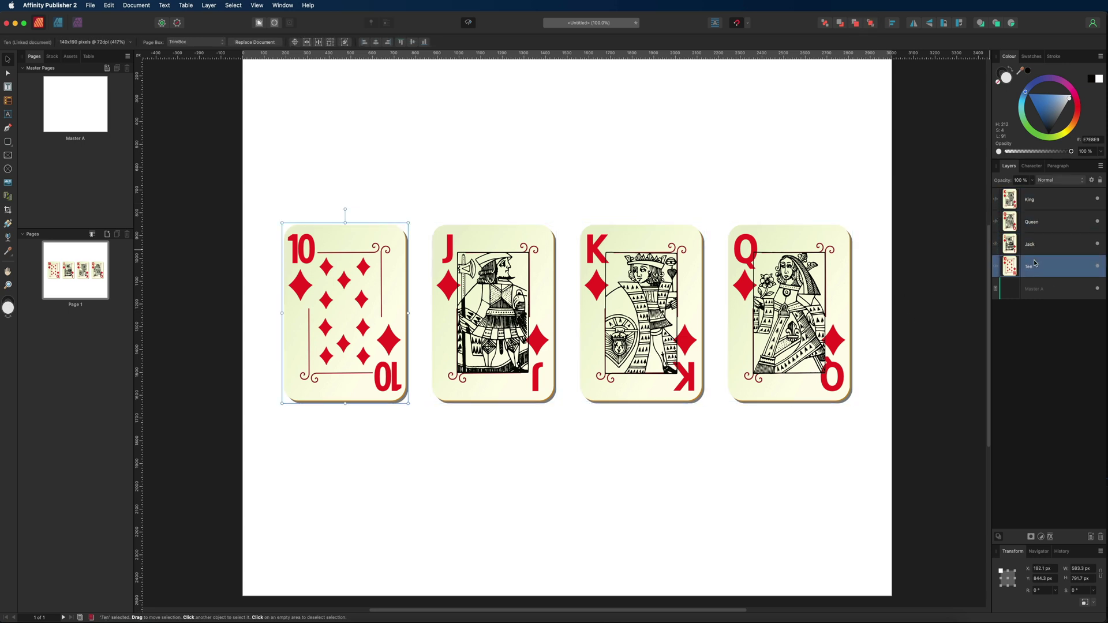
{"action": "left_click", "coordinate": [1022, 201]}
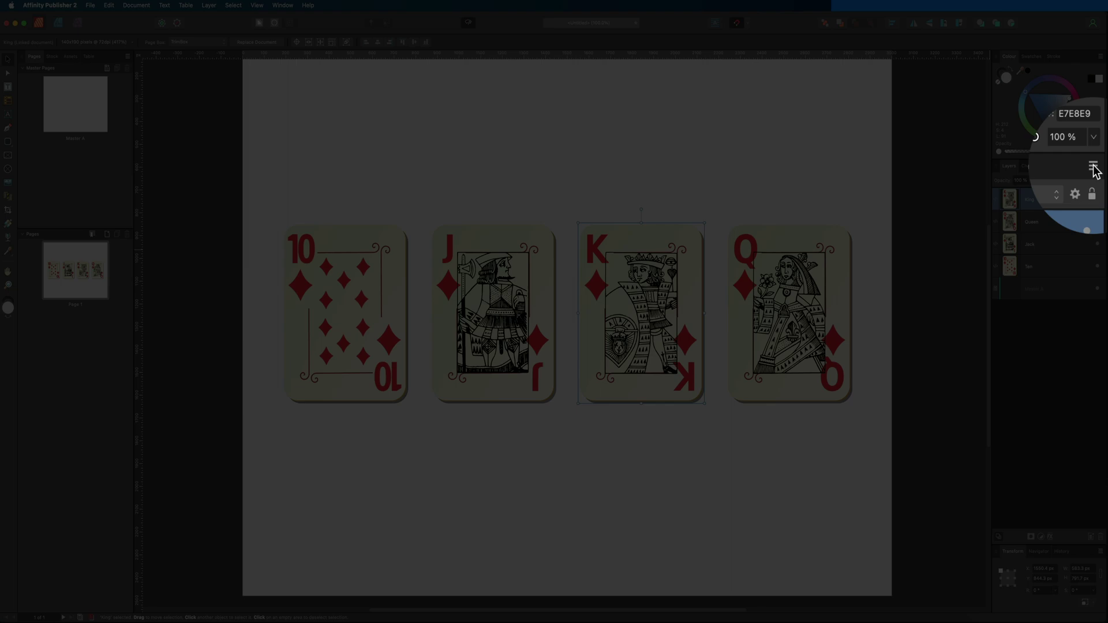
- Try small and medium thumbnails in the layer list, and return them to the large size
{"action": "left_click", "coordinate": [1093, 167]}
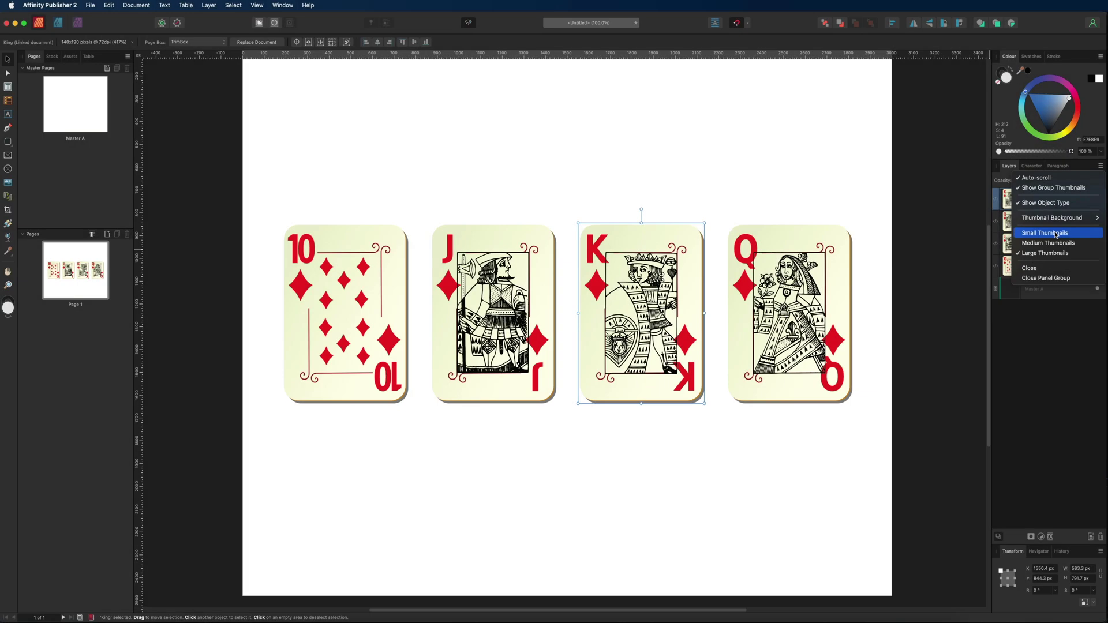
{"action": "left_click", "coordinate": [1056, 234]}
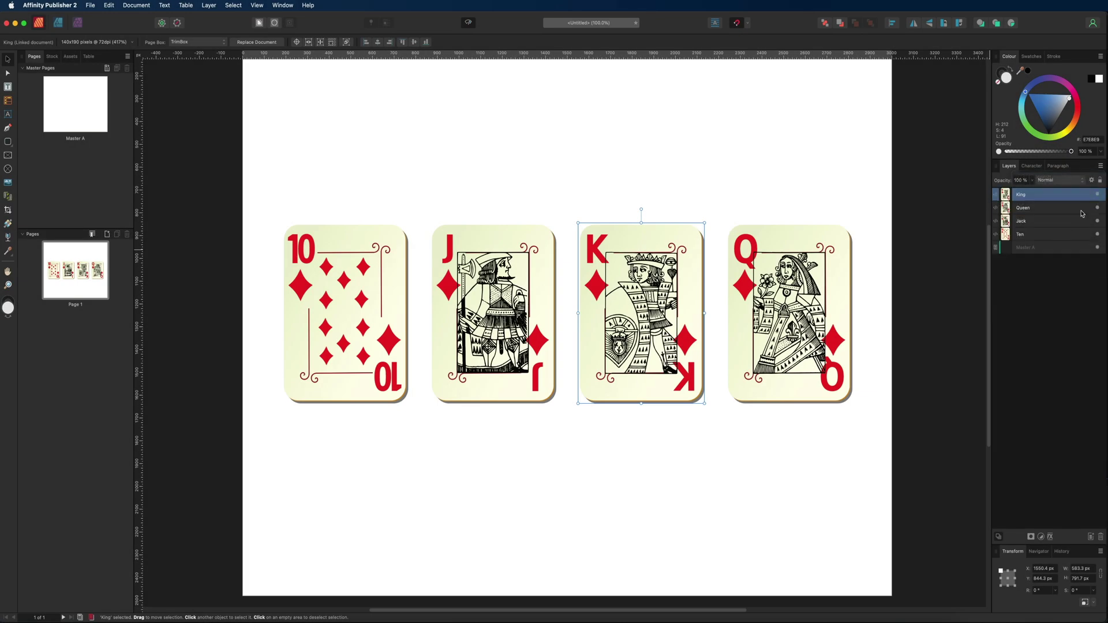
{"action": "left_click", "coordinate": [1101, 167]}
{"action": "left_click", "coordinate": [1062, 240]}
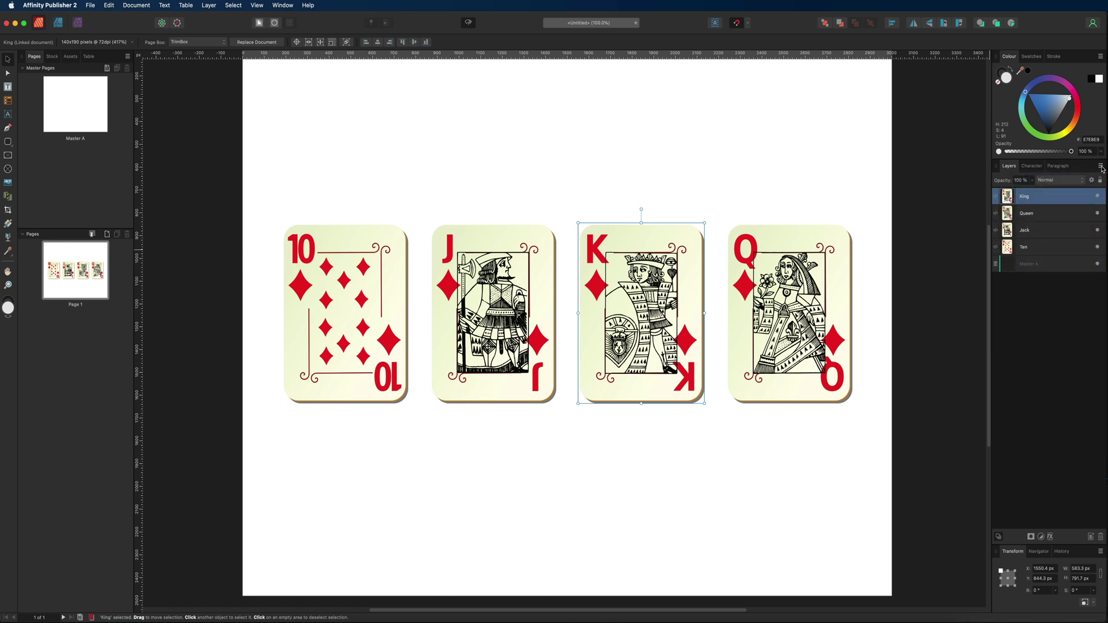
{"action": "left_click", "coordinate": [1102, 166]}
{"action": "left_click", "coordinate": [1049, 255]}
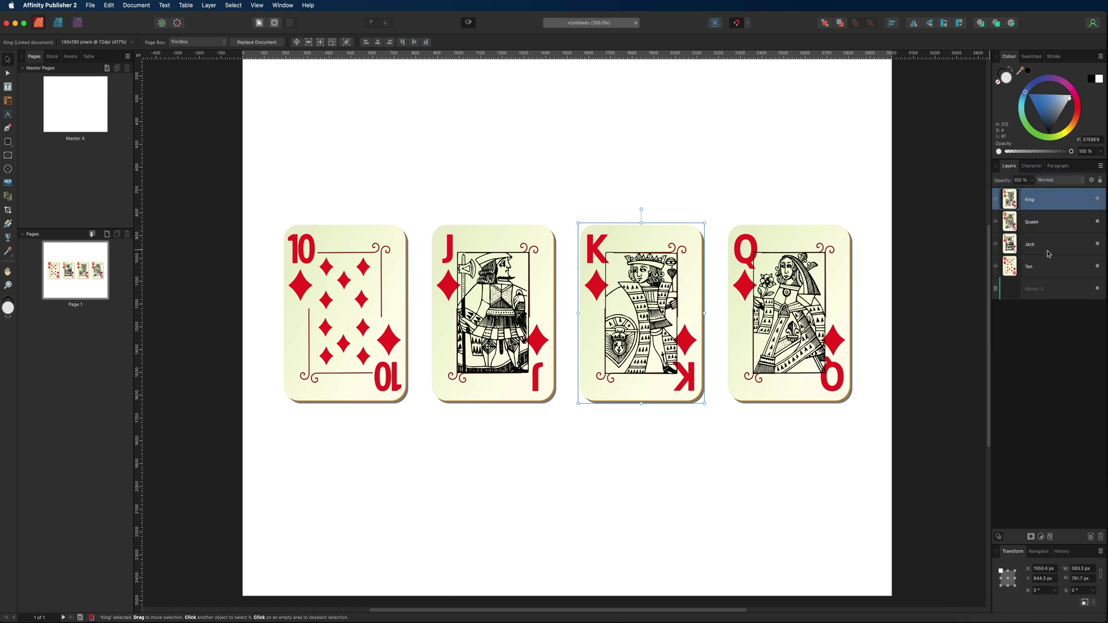
- Deselect the King card, switch to the Designer persona and select the King through Ten layers together
{"action": "left_click", "coordinate": [505, 184]}
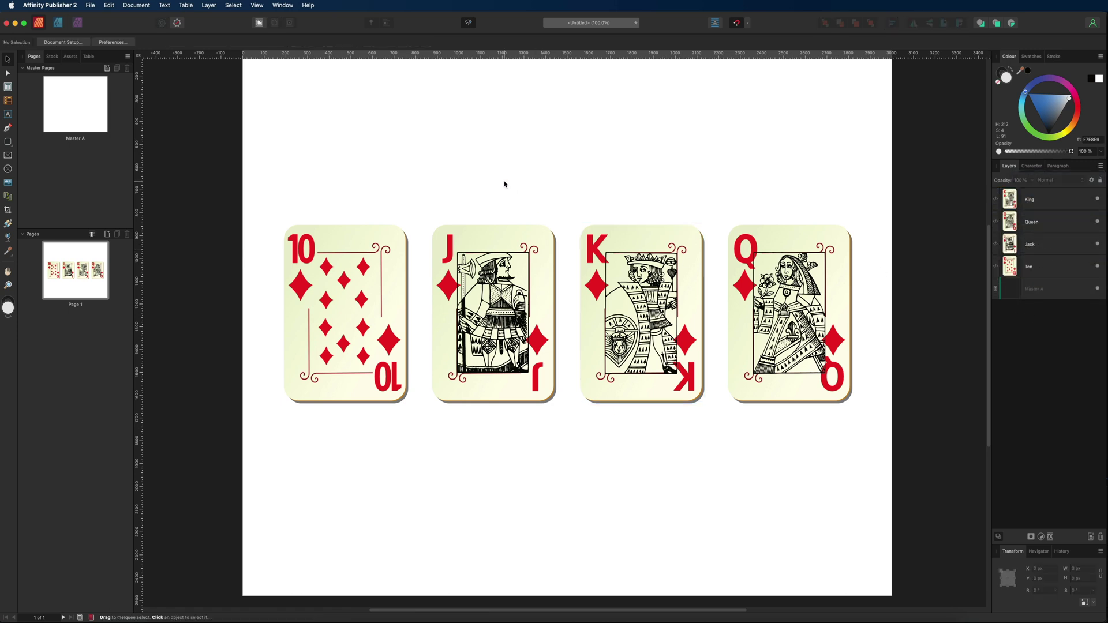
{"action": "left_click", "coordinate": [58, 22]}
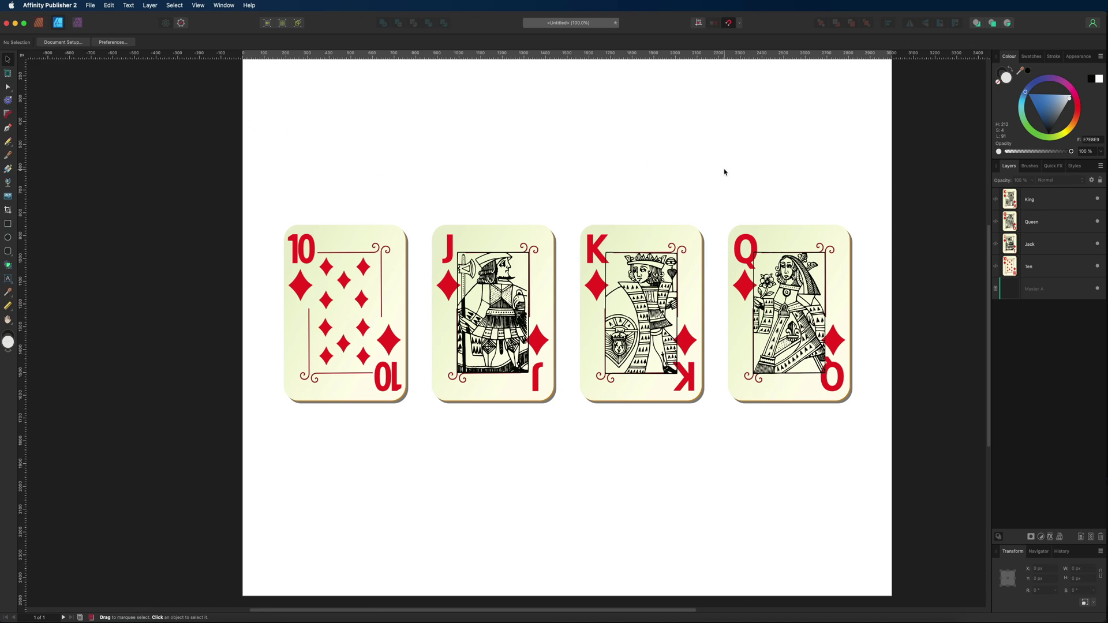
{"action": "left_click", "coordinate": [1053, 198]}
{"action": "mouse_move", "coordinate": [1034, 201]}
{"action": "left_mouse_down"}
{"action": "mouse_move", "coordinate": [1035, 231]}
{"action": "mouse_move", "coordinate": [1033, 201]}
{"action": "left_mouse_up"}
{"action": "left_click", "coordinate": [1042, 265], "text": "shift"}
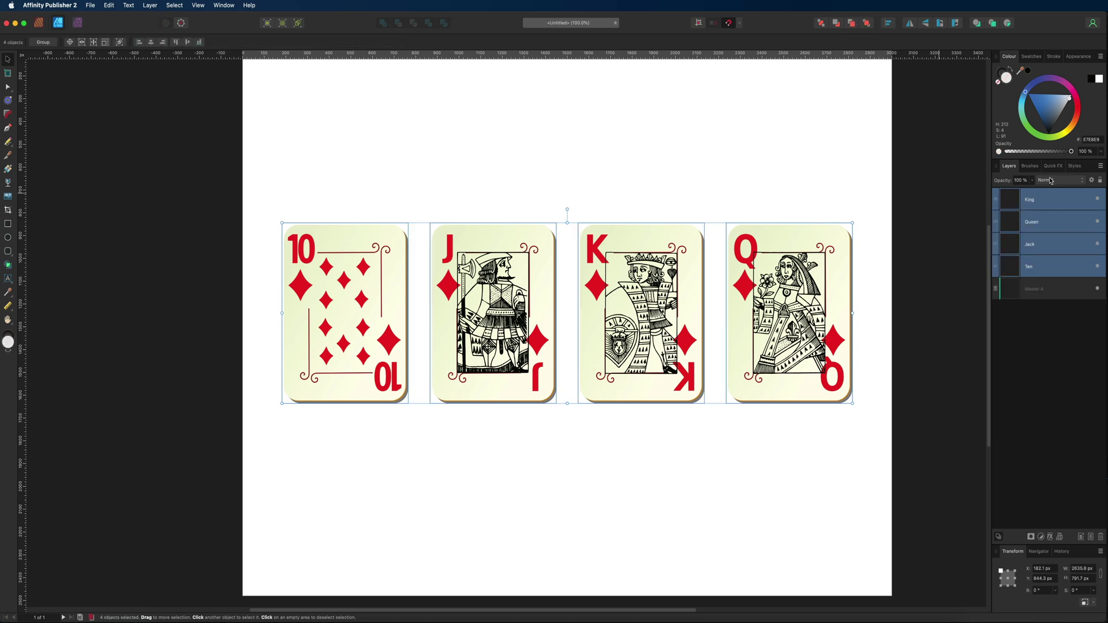
- Cycle through the Photo, Designer and Publisher personas, and finish in the Photo persona
{"action": "left_click", "coordinate": [78, 23]}
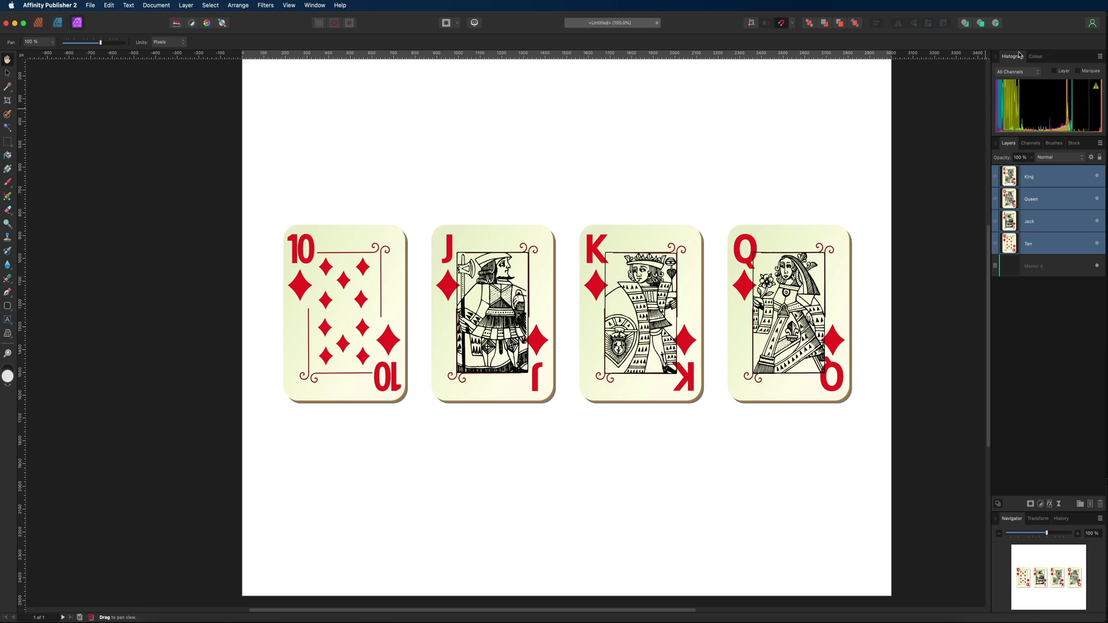
{"action": "left_click", "coordinate": [57, 23]}
{"action": "left_click", "coordinate": [38, 24]}
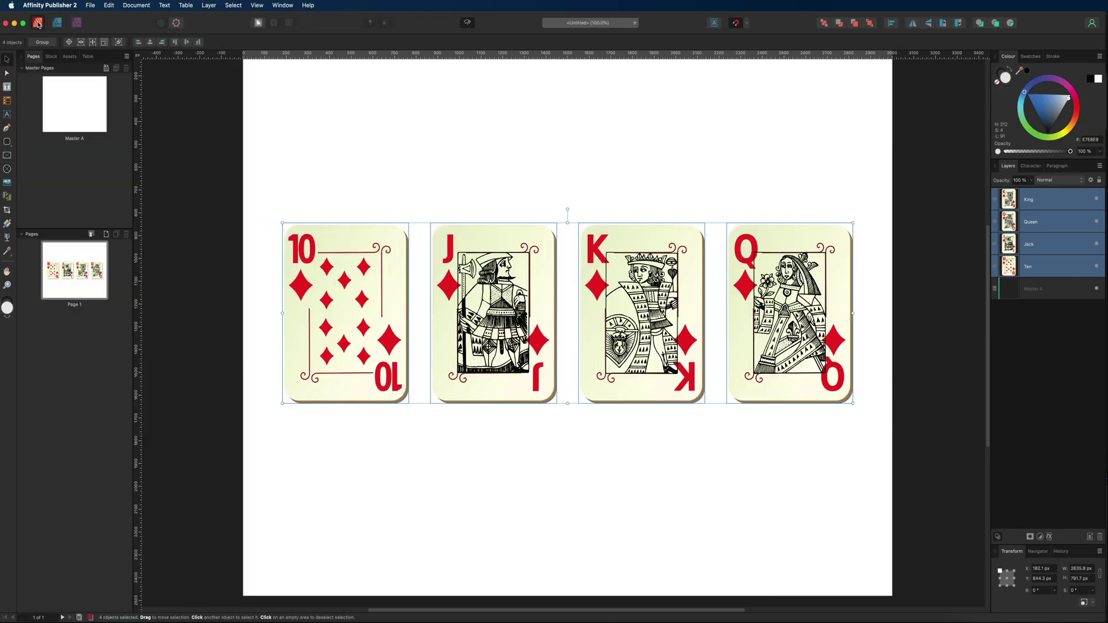
{"action": "left_click", "coordinate": [76, 22]}
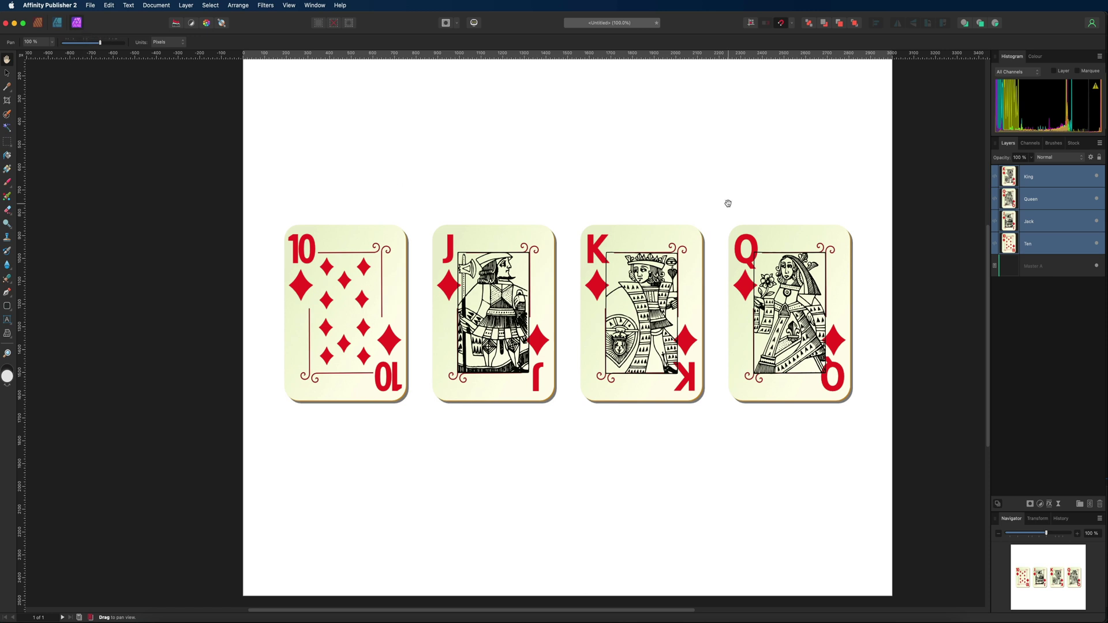
- Select individual card layers, and move the King layer down between the Jack and Ten layers
{"action": "left_click", "coordinate": [1039, 208]}
{"action": "left_click", "coordinate": [1043, 222]}
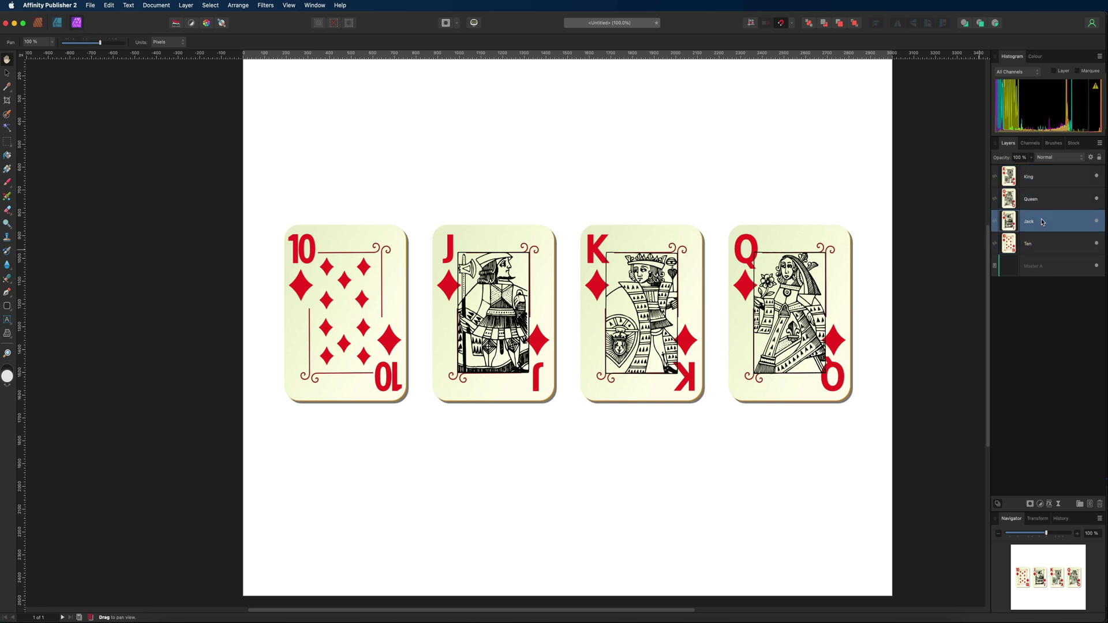
{"action": "left_click", "coordinate": [1046, 242]}
{"action": "left_click", "coordinate": [1043, 181]}
{"action": "left_click_drag", "start_coordinate": [1043, 180], "coordinate": [1035, 231]}
- Select the Queen layer and view its opacity slider and blend mode options, keeping 100 % and Normal
{"action": "left_click", "coordinate": [1016, 177]}
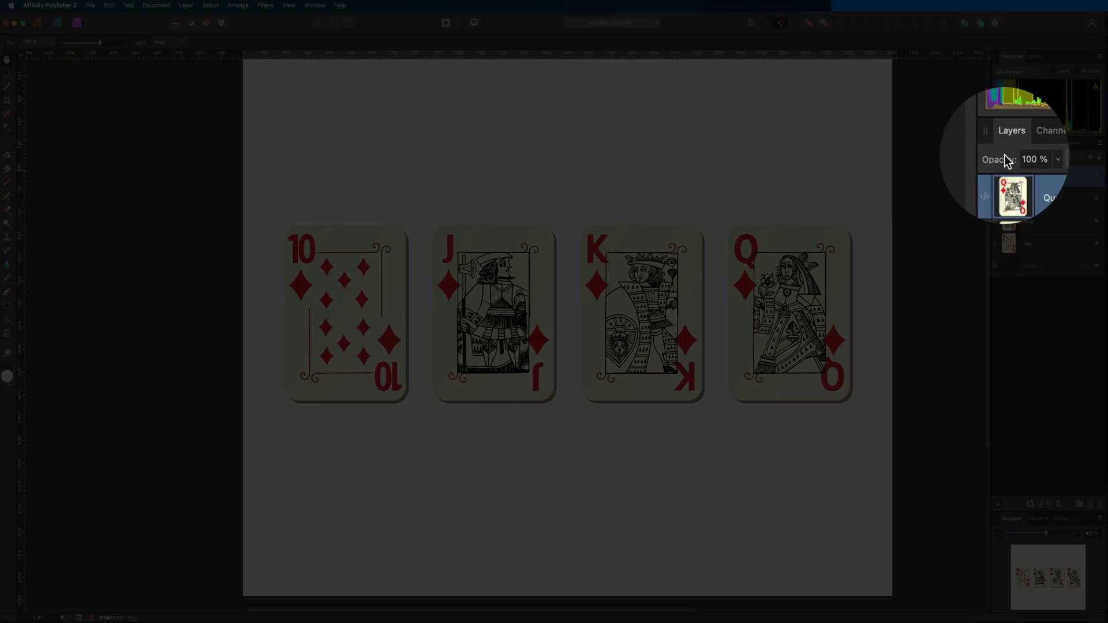
{"action": "left_click", "coordinate": [1031, 159]}
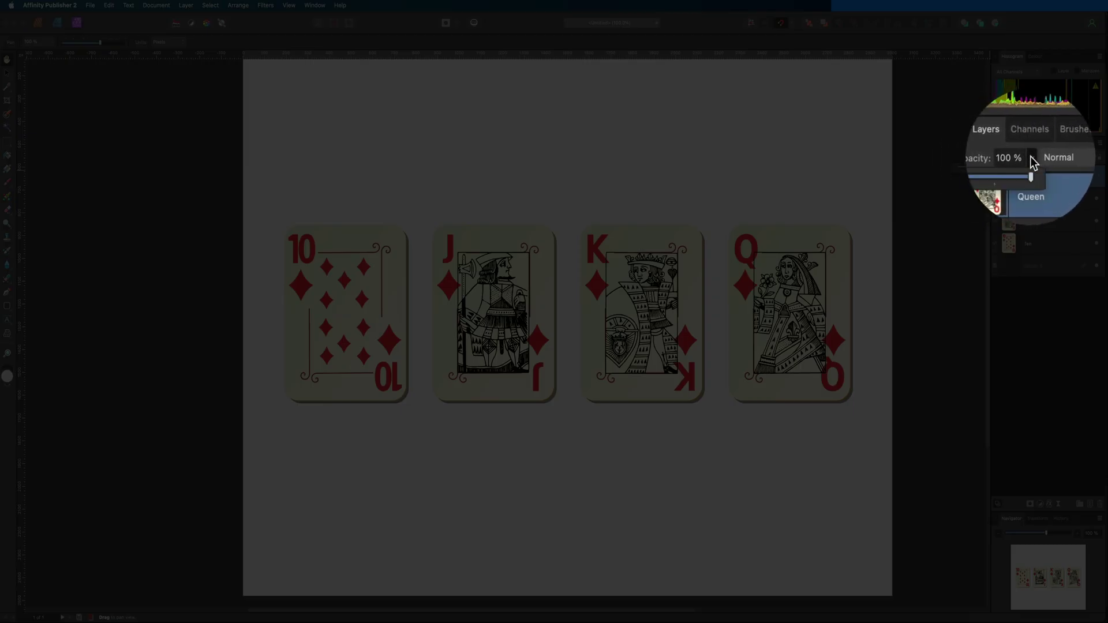
{"action": "mouse_move", "coordinate": [1029, 167]}
{"action": "left_mouse_down"}
{"action": "mouse_move", "coordinate": [955, 167]}
{"action": "mouse_move", "coordinate": [1031, 168]}
{"action": "left_mouse_up"}
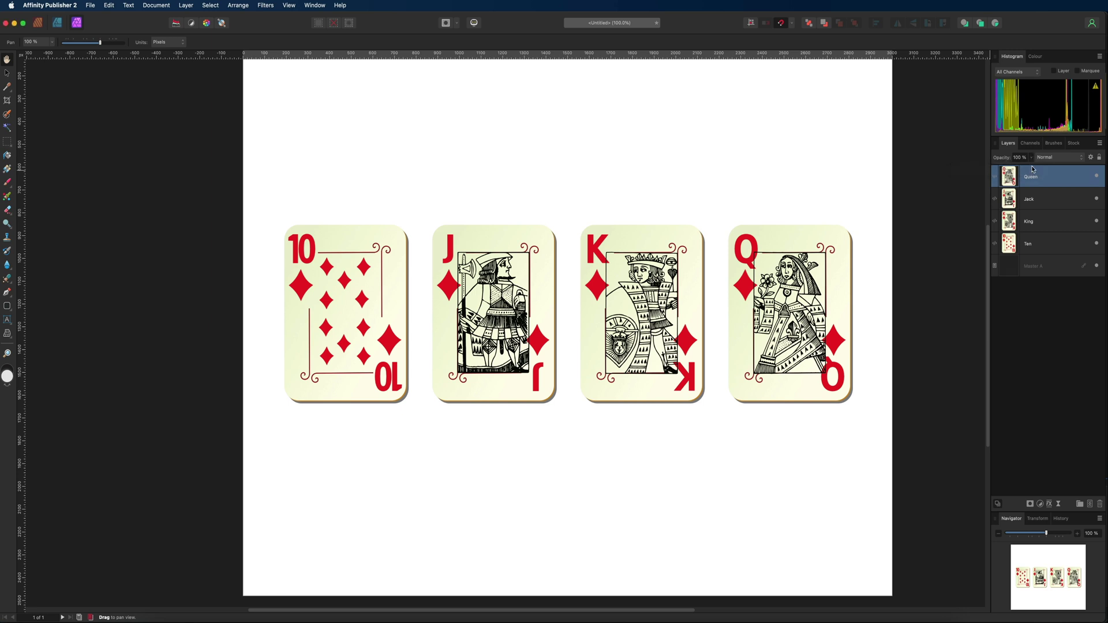
{"action": "left_click_drag", "start_coordinate": [1032, 159], "coordinate": [1029, 173]}
{"action": "left_click", "coordinate": [1080, 158]}
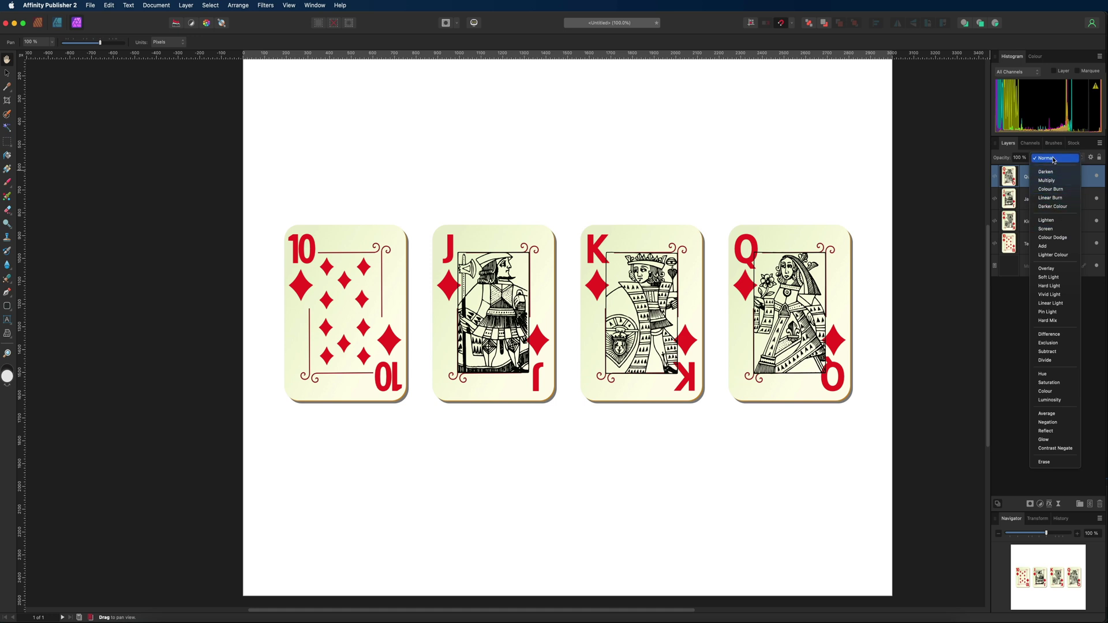
{"action": "left_click", "coordinate": [1053, 159]}
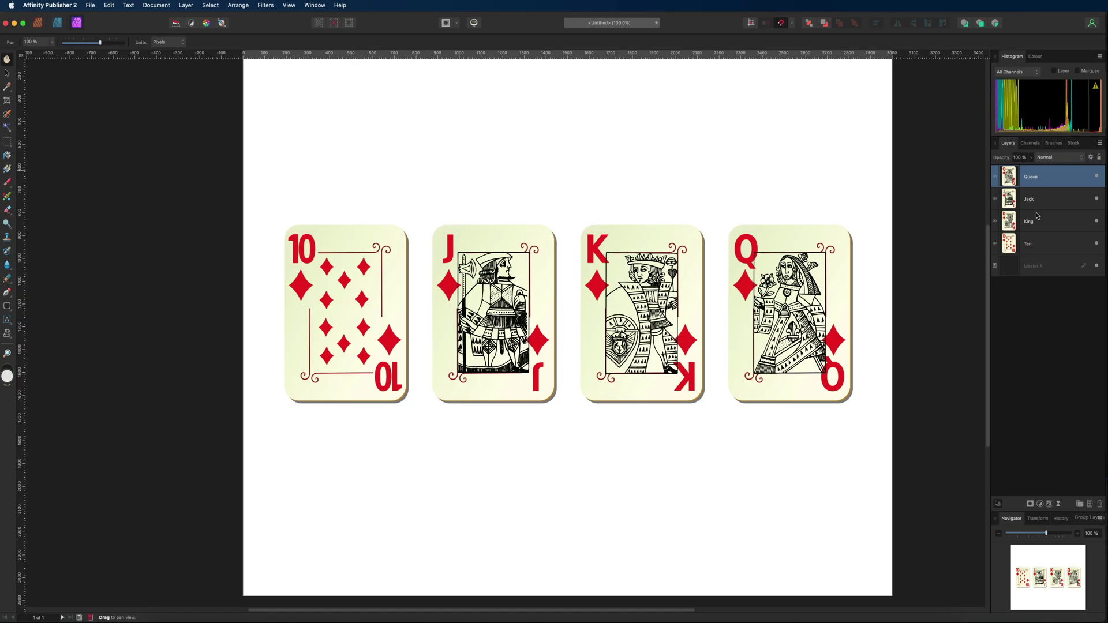
- Select all four card layers from Ten up to Queen and group them
{"action": "left_click", "coordinate": [1043, 247]}
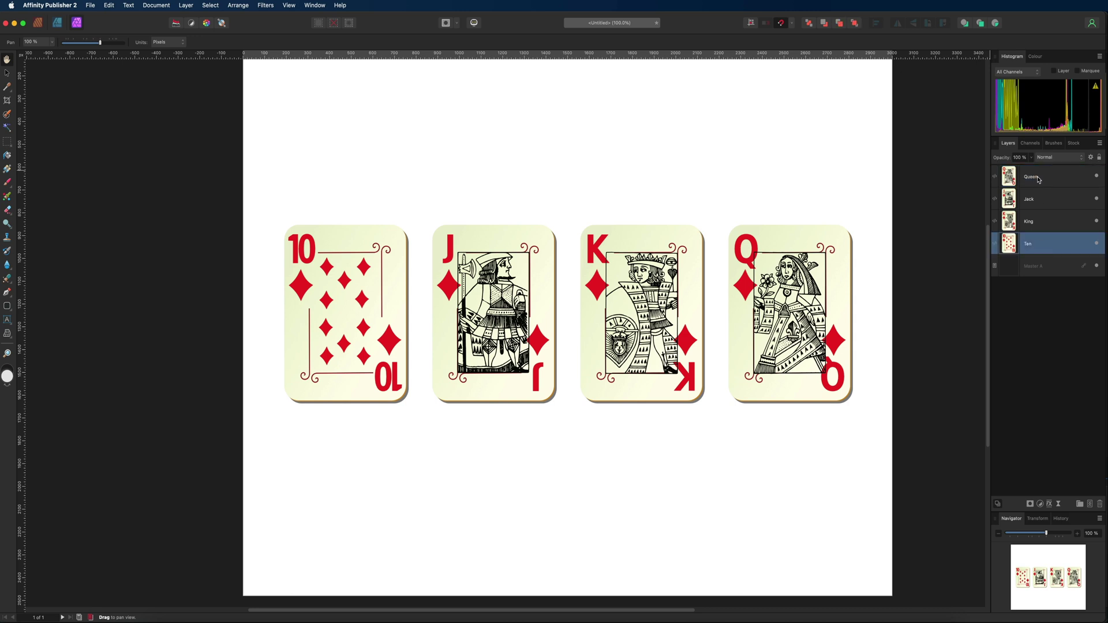
{"action": "left_click", "coordinate": [1038, 179], "text": "shift"}
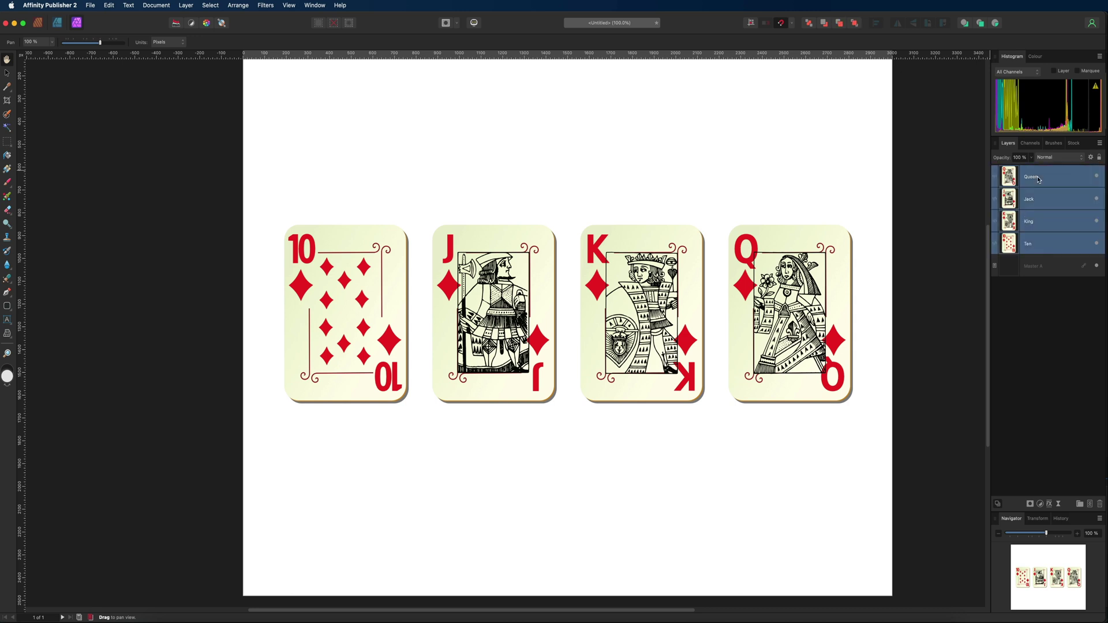
{"action": "left_click", "coordinate": [1080, 504]}
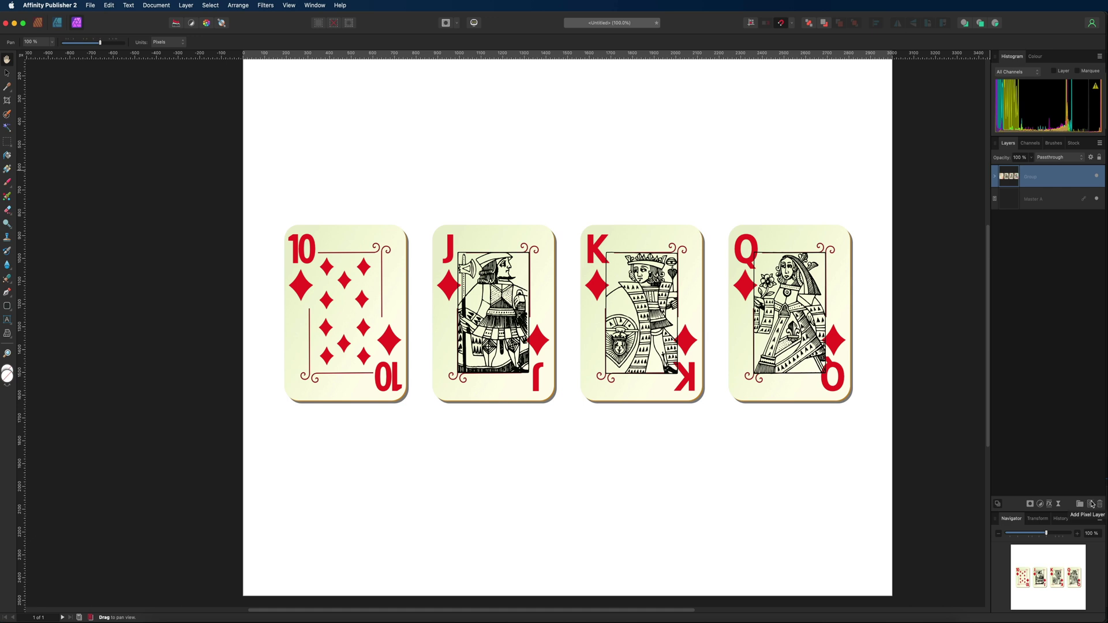
- Add an empty pixel layer above the group of cards and delete it
{"action": "left_click", "coordinate": [1091, 505]}
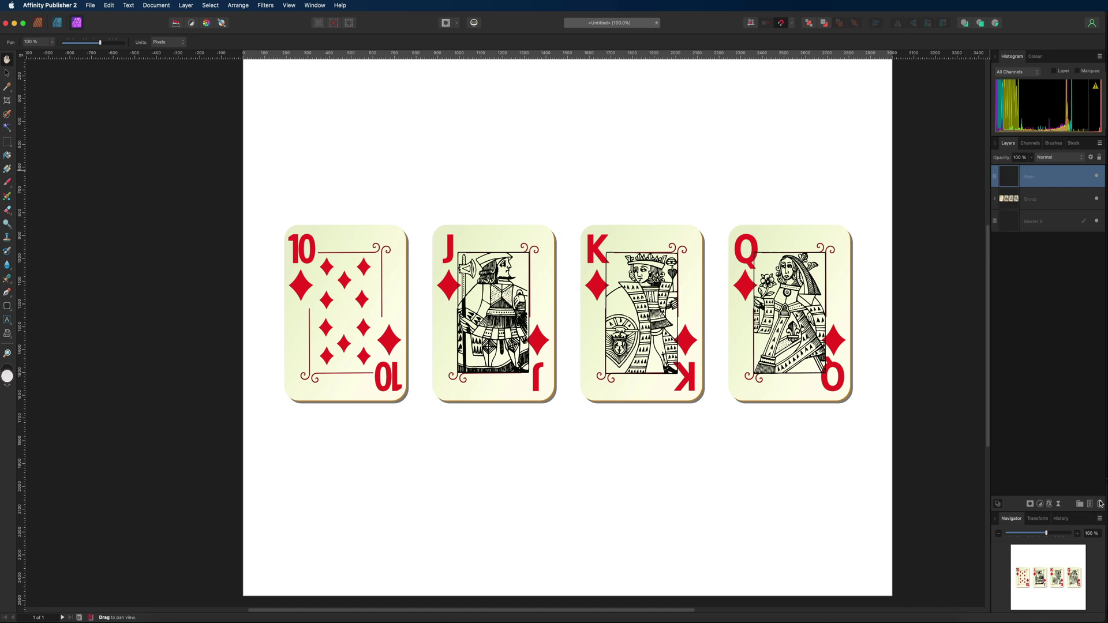
{"action": "left_click", "coordinate": [1100, 504]}
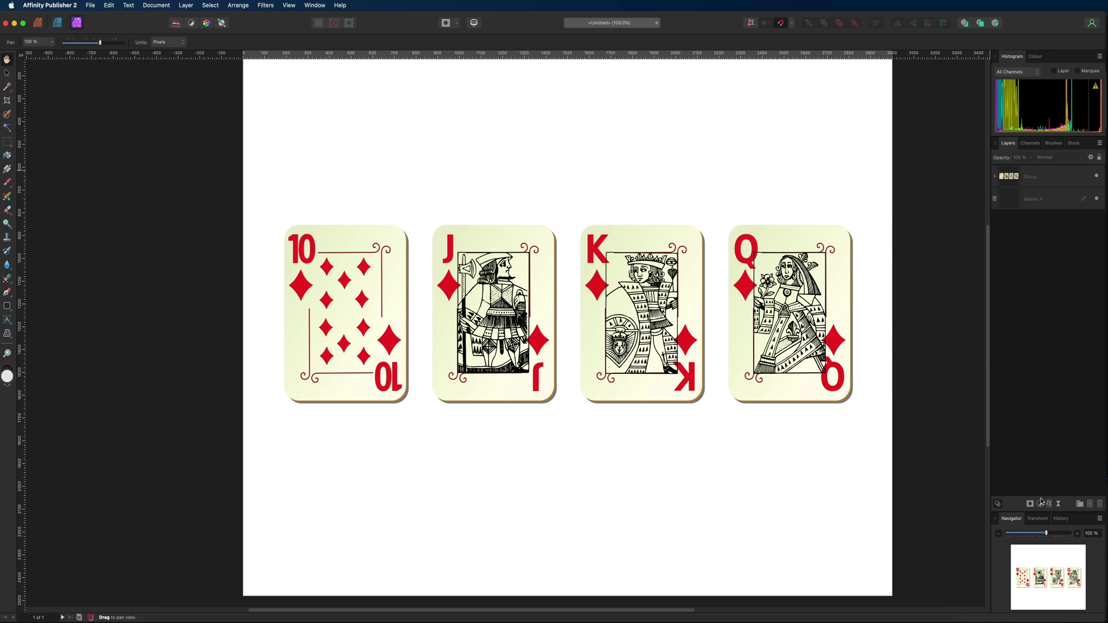